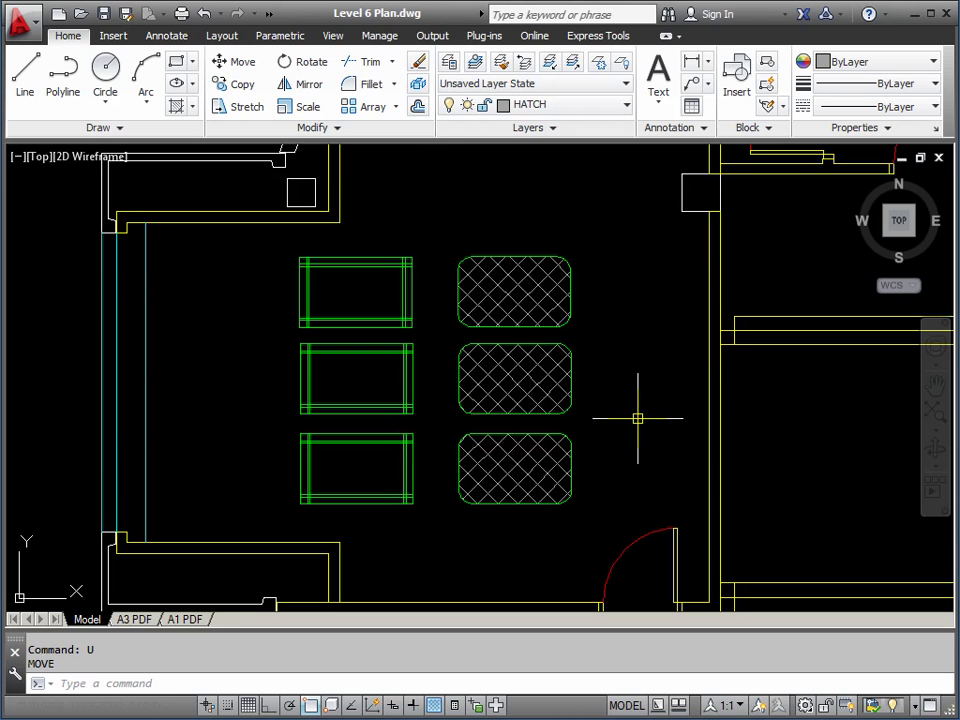
- Open the Dimension Style Manager with the D command
type("D")
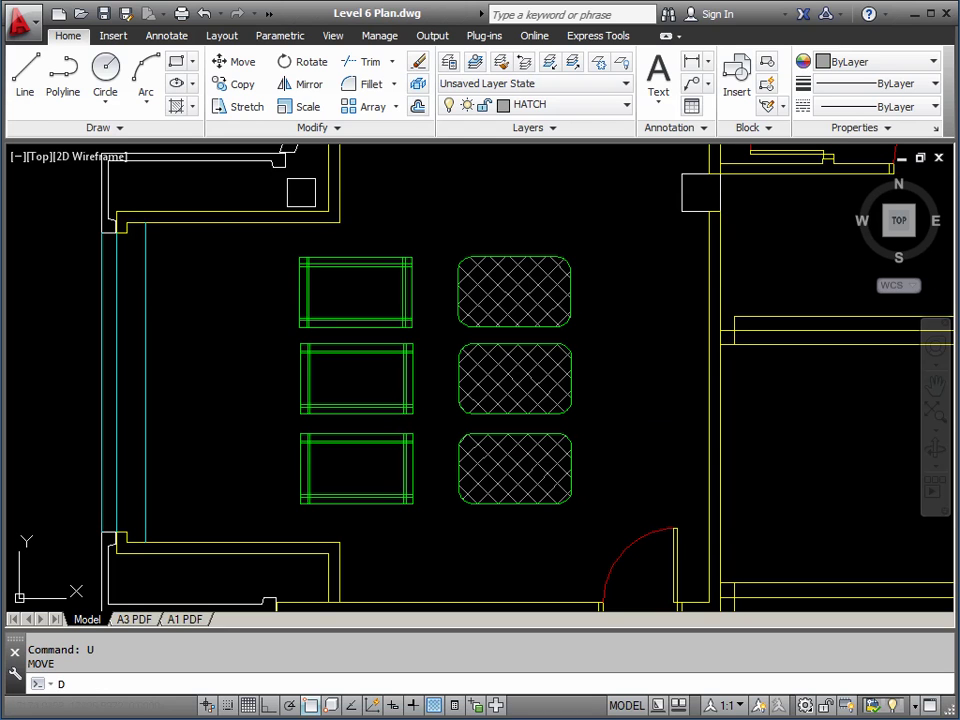
key("Return")
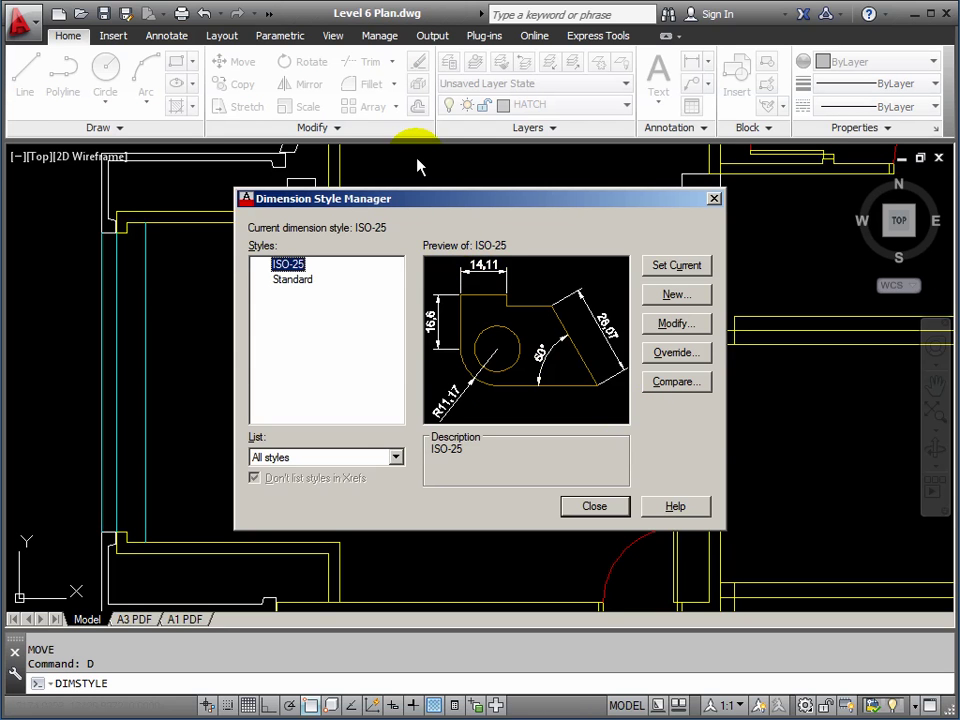
- Select the Standard style in the Styles list to preview it
left_click_drag(436, 210, 434, 187)
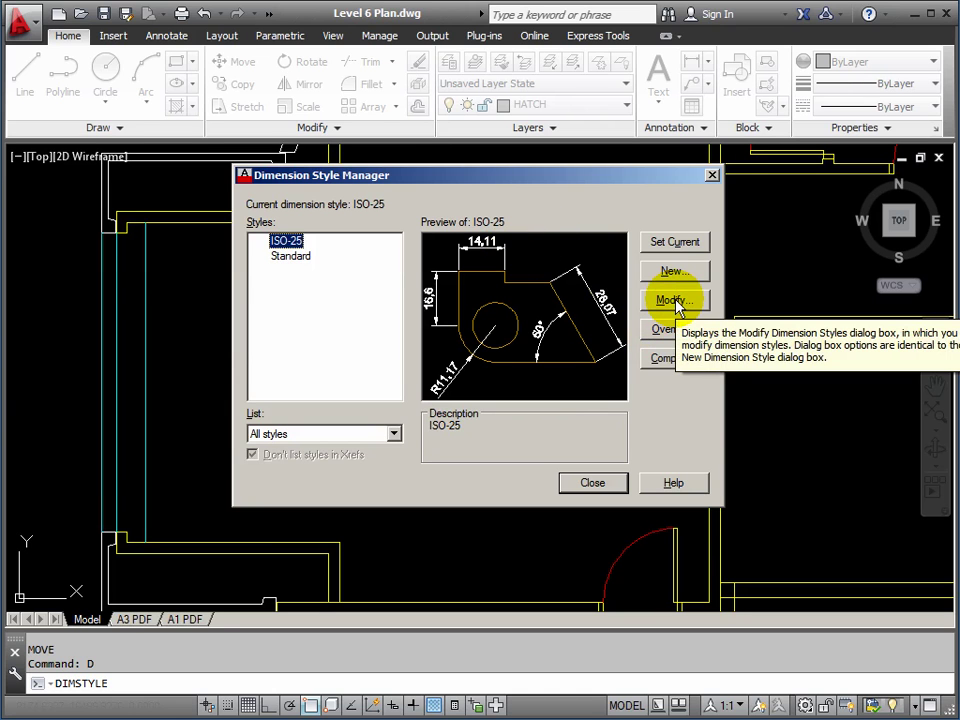
left_click(290, 258)
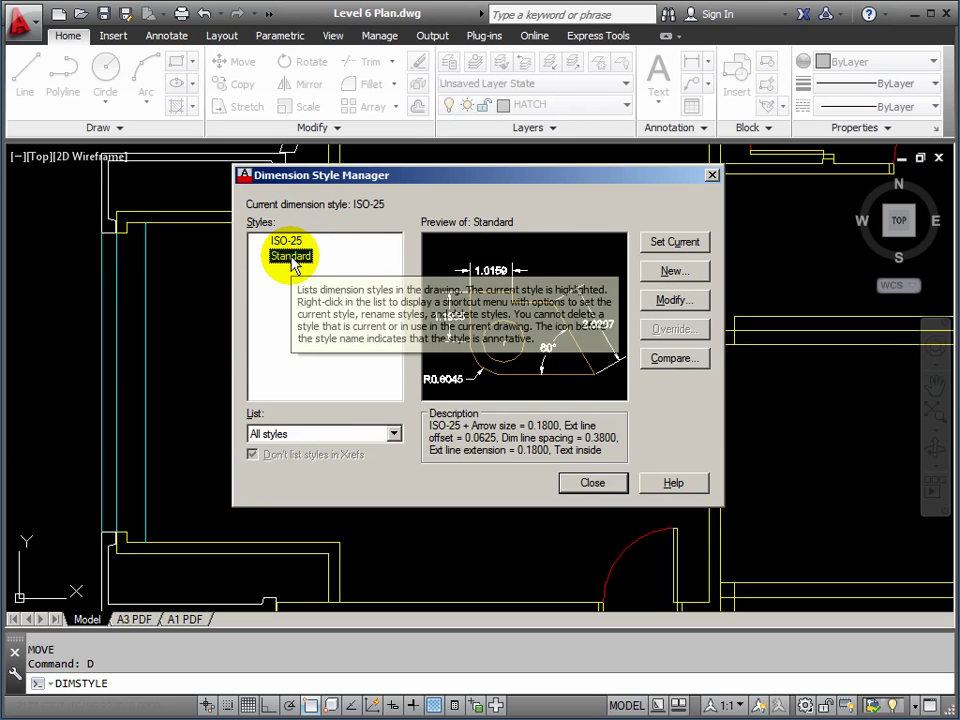
- Create a new dimension style named DIMS BASIC, starting from Standard
left_click(675, 272)
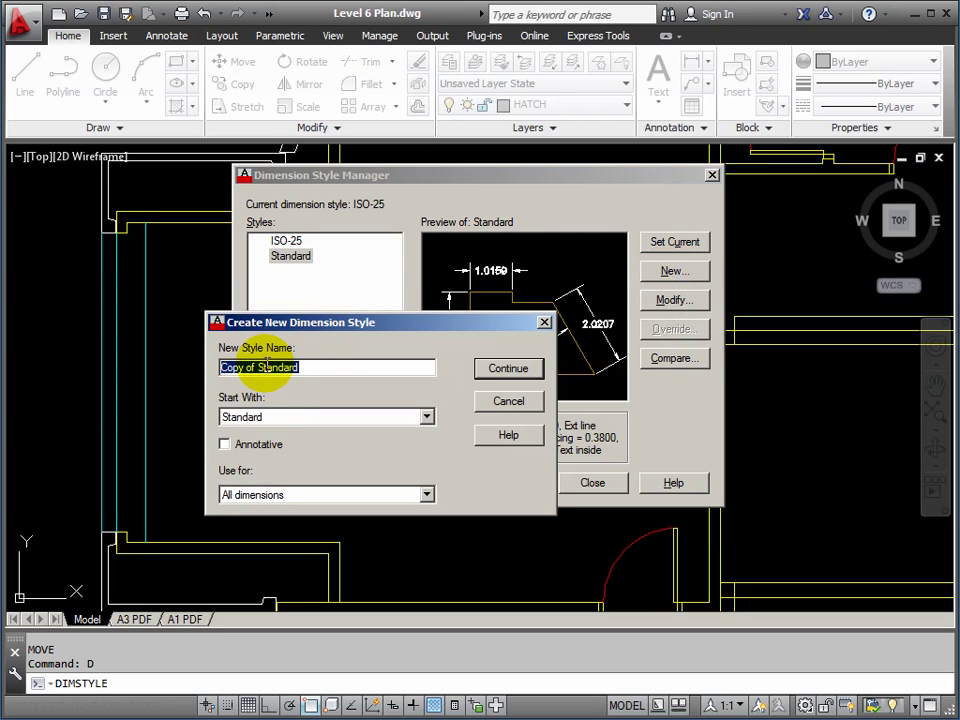
left_click_drag(364, 325, 391, 296)
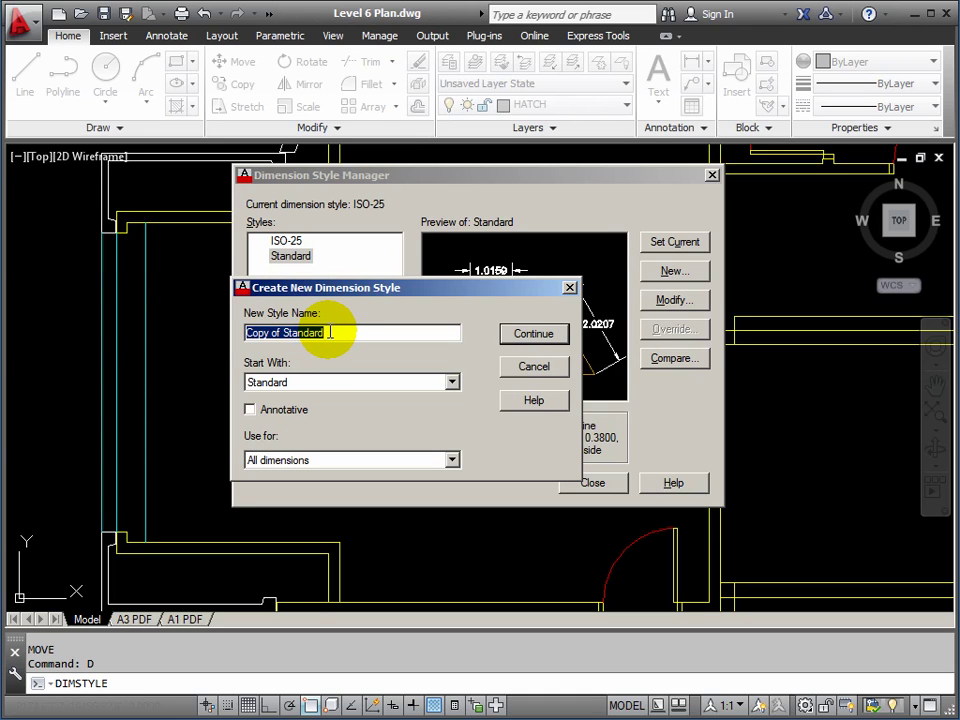
type("dims basic")
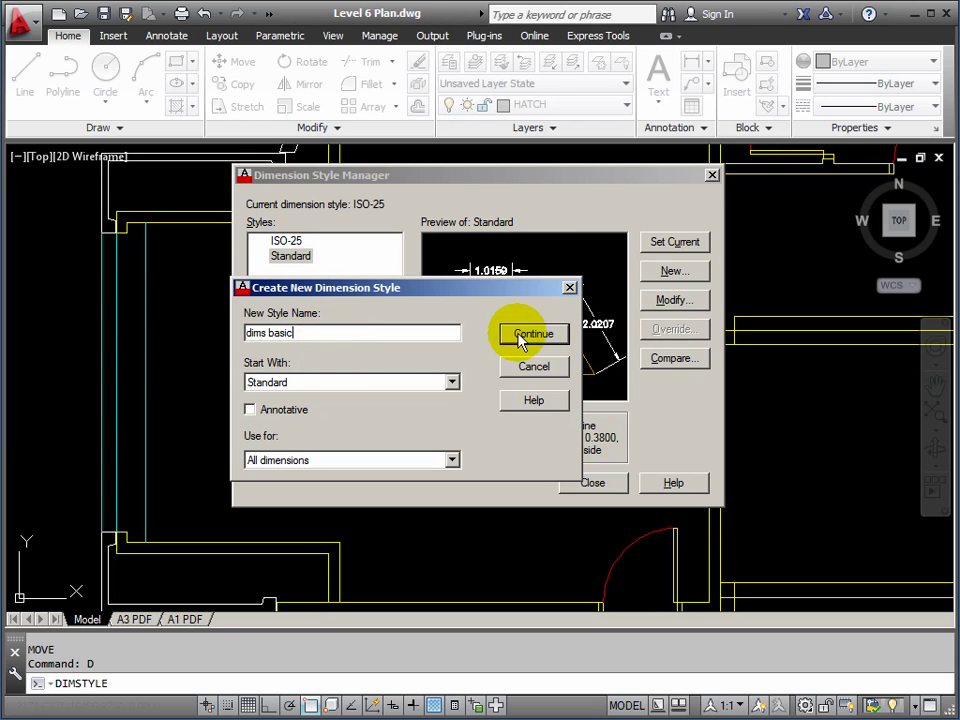
left_click(206, 328)
type("DIMS BASIC")
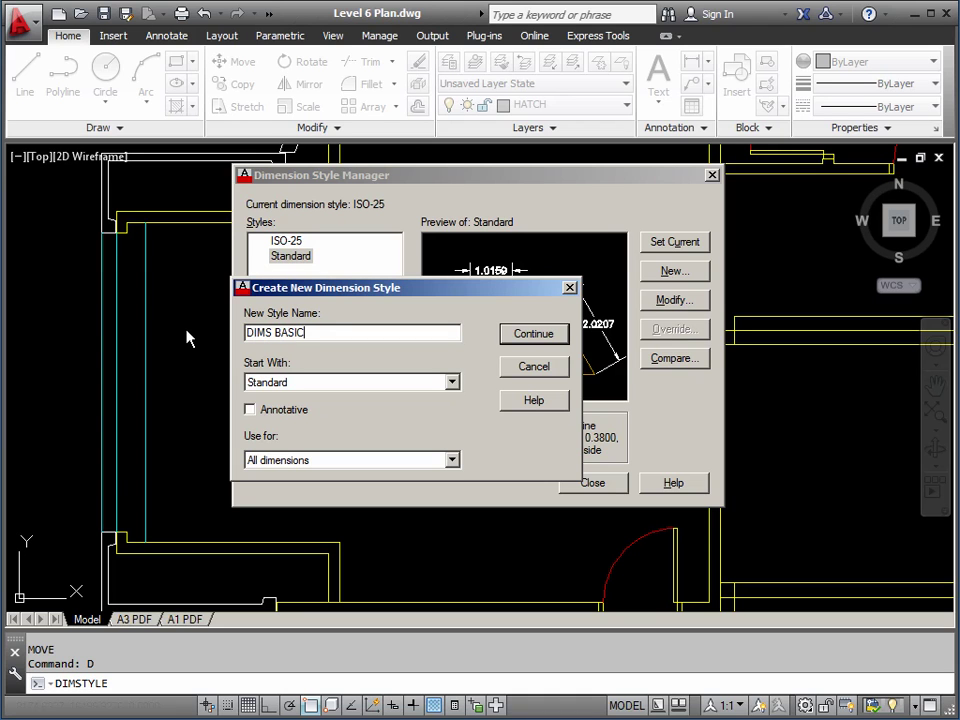
left_click(534, 335)
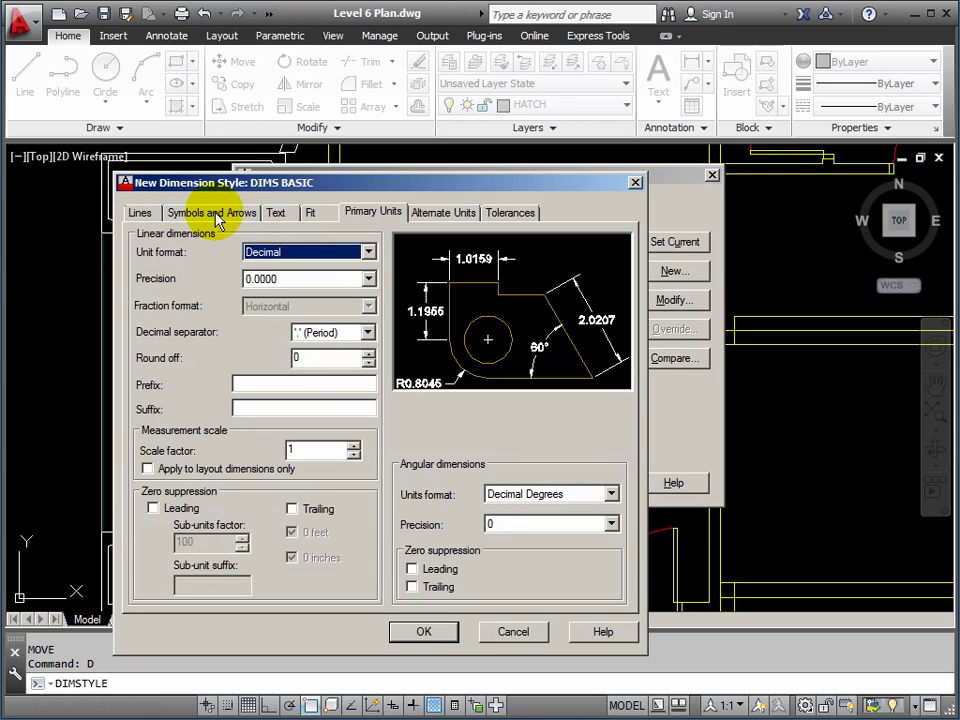
- Use Architectural tick arrowheads with arrow and centre-mark size 1.5 and break size 0.125
left_click(218, 213)
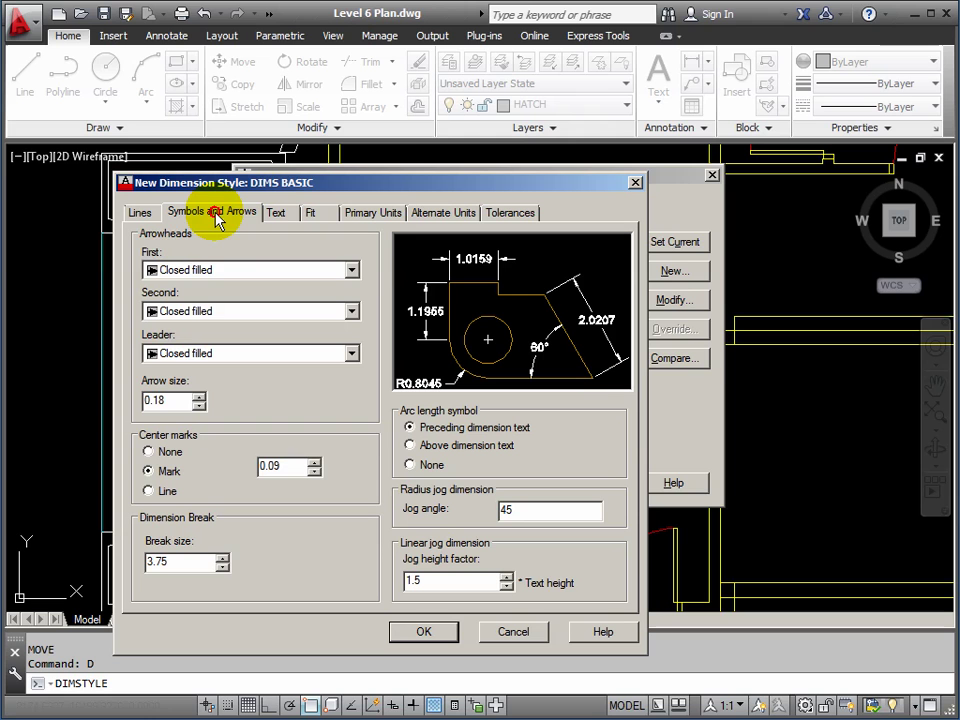
left_click(351, 271)
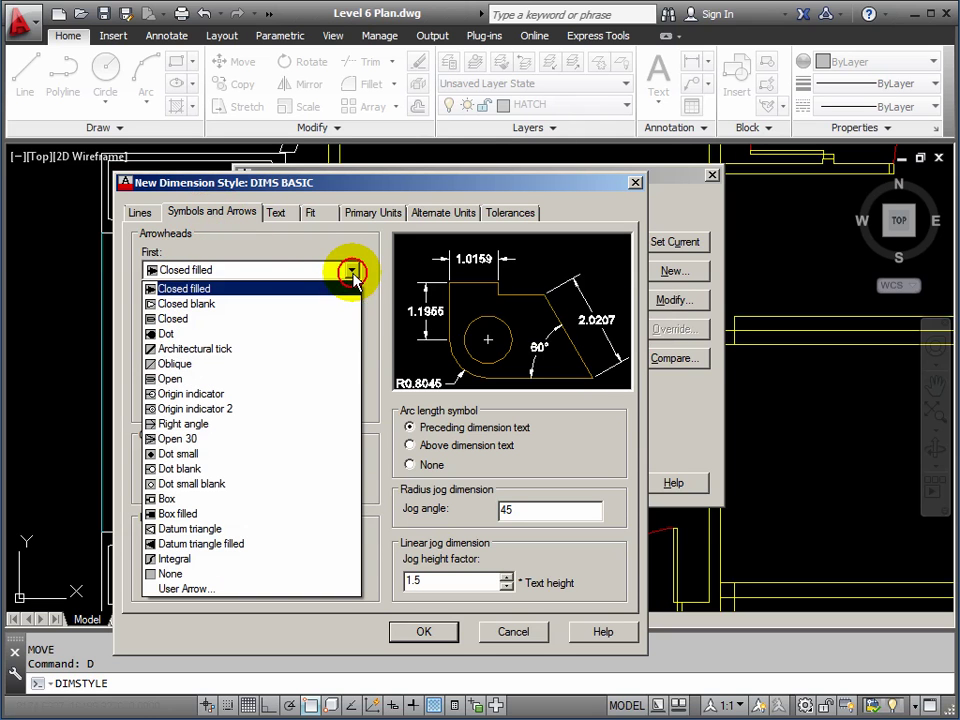
left_click(192, 350)
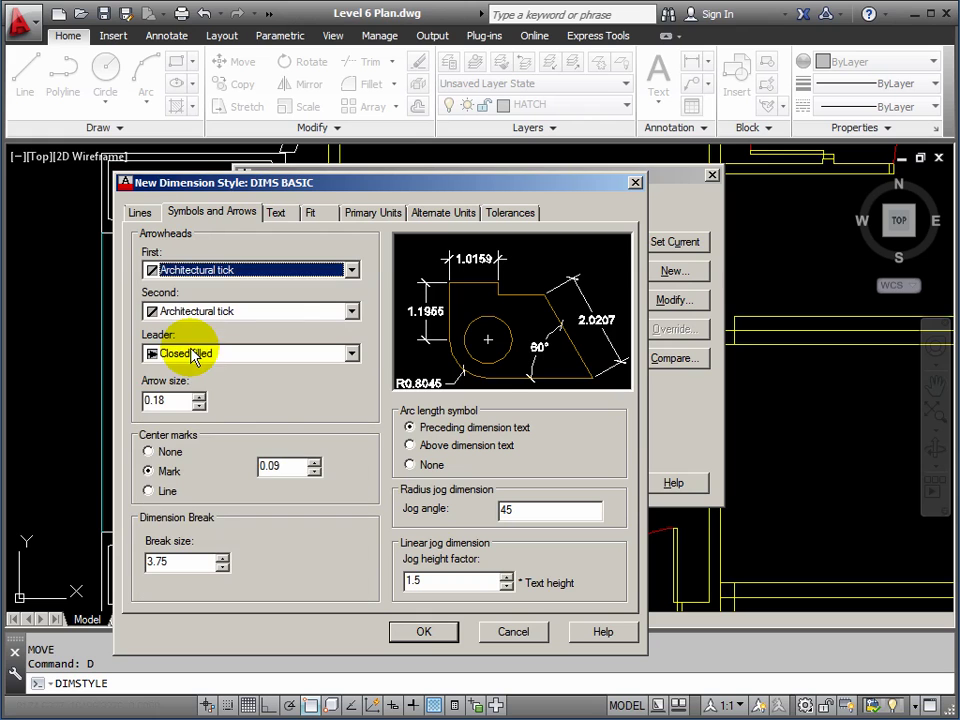
double_click(169, 401)
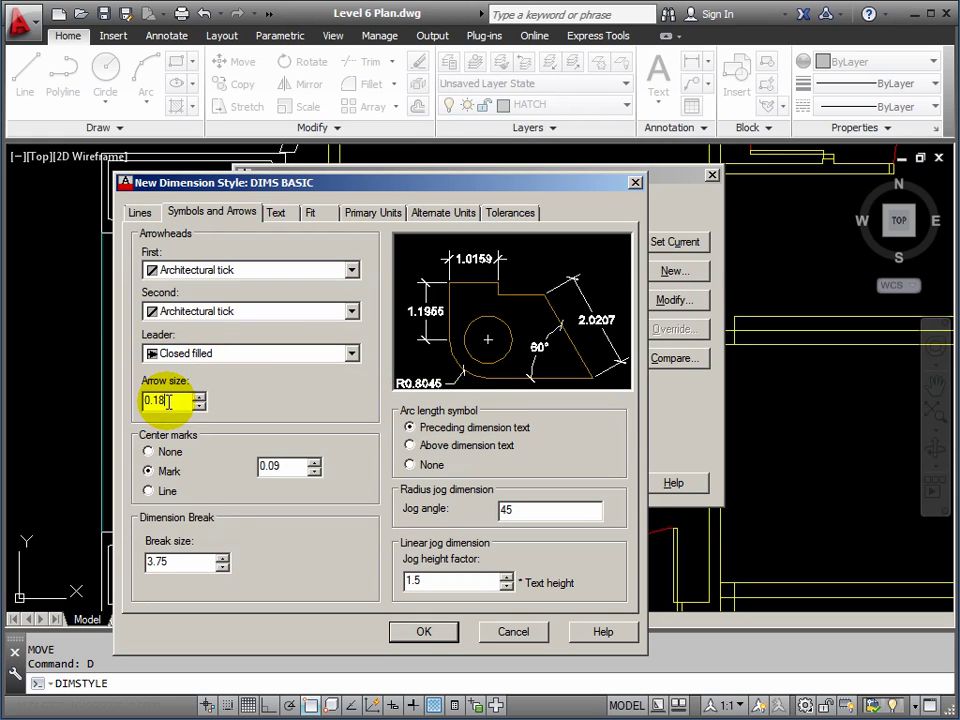
type("1.5")
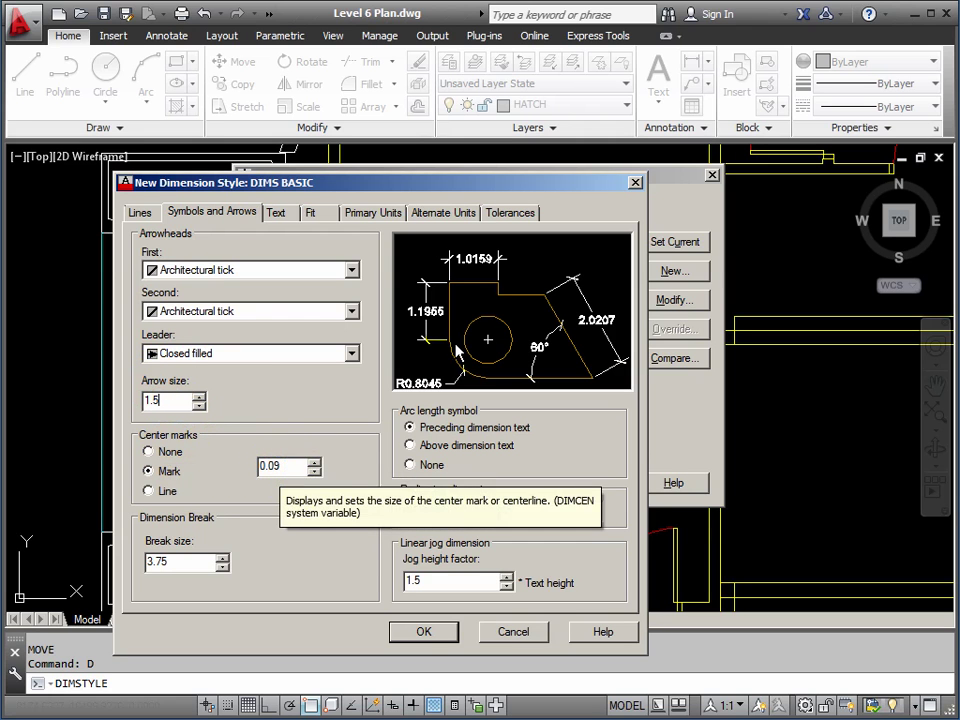
left_click_drag(285, 466, 231, 467)
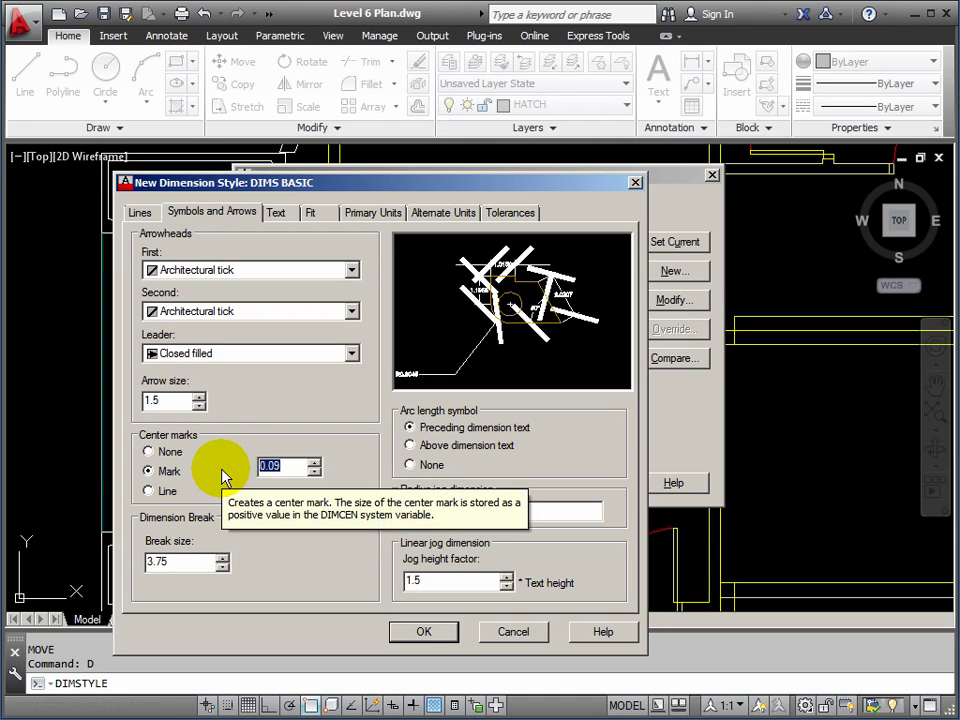
type("1.5")
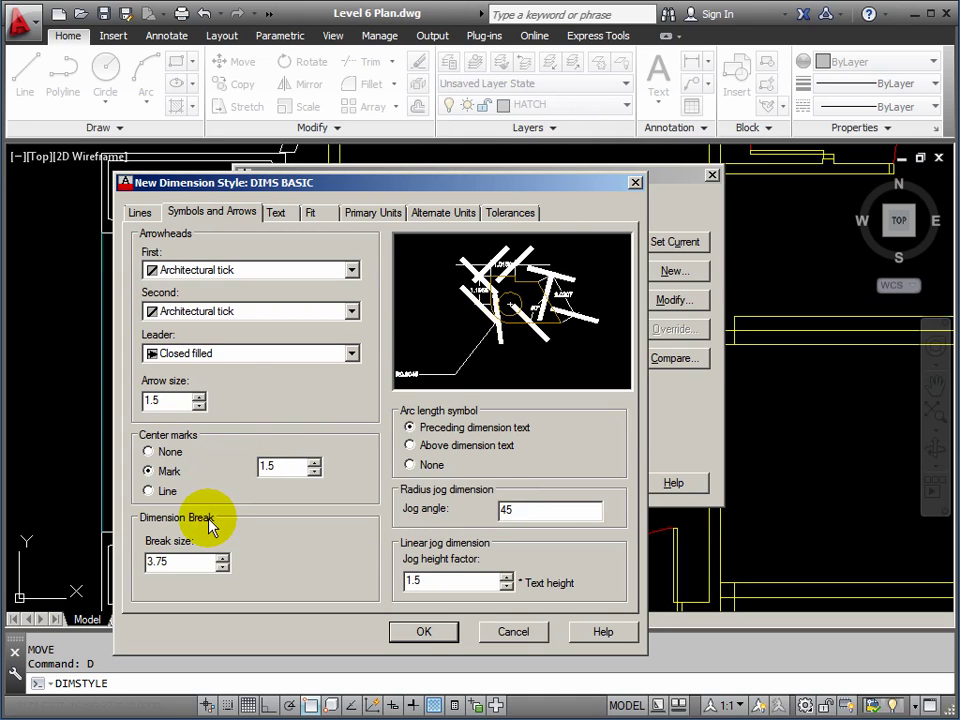
double_click(190, 566)
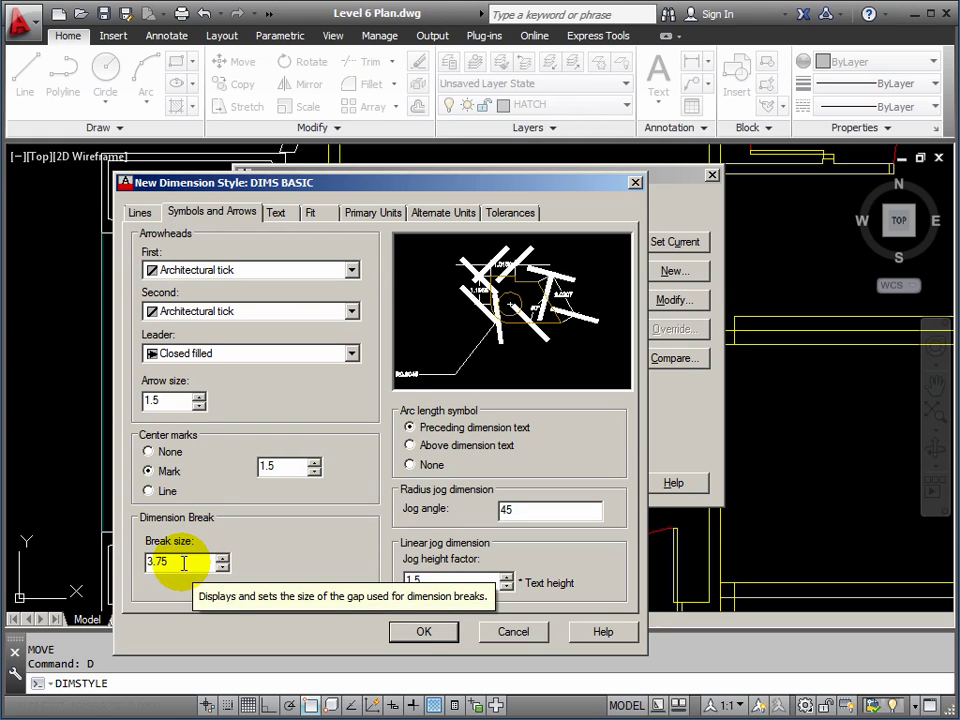
left_click_drag(177, 563, 115, 563)
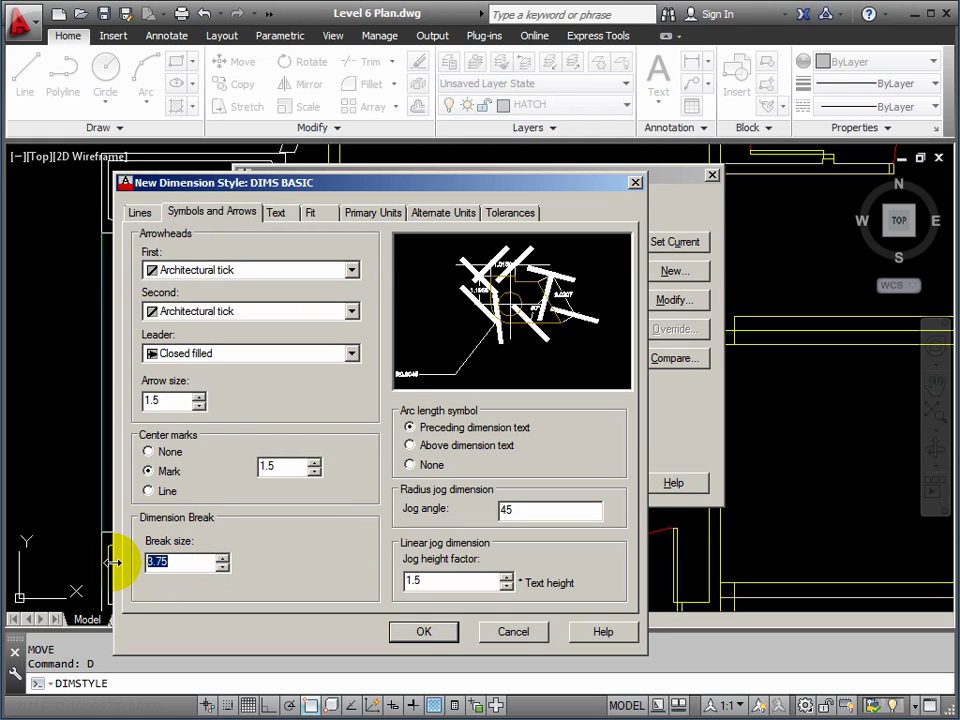
type("0.125")
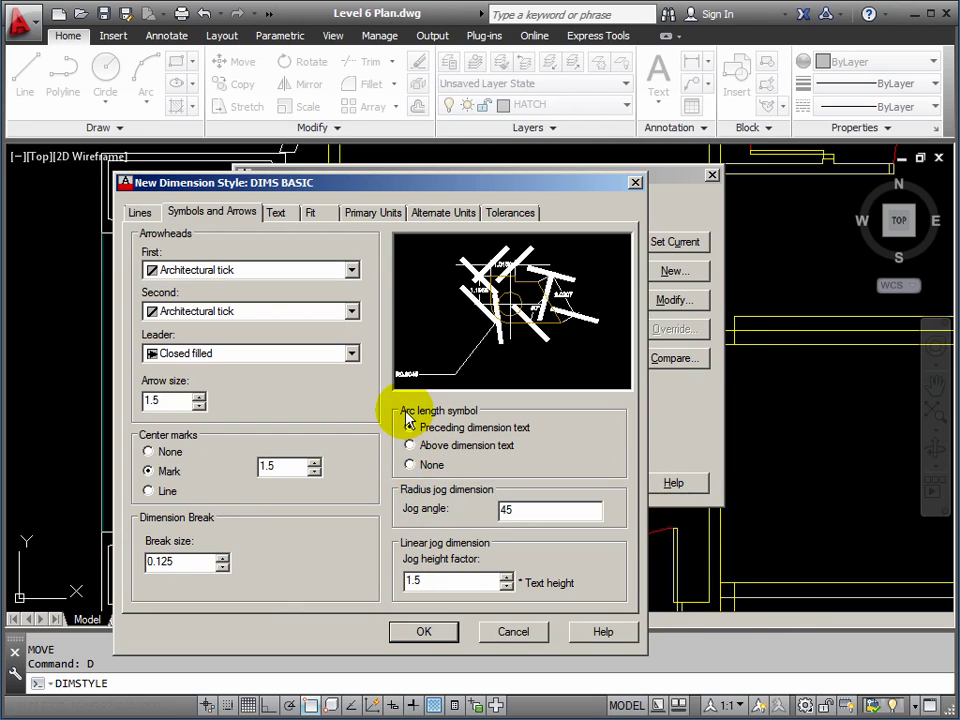
- Make dimension lines red with 1.5 extension beyond ticks and 1.5 baseline spacing
left_click(139, 214)
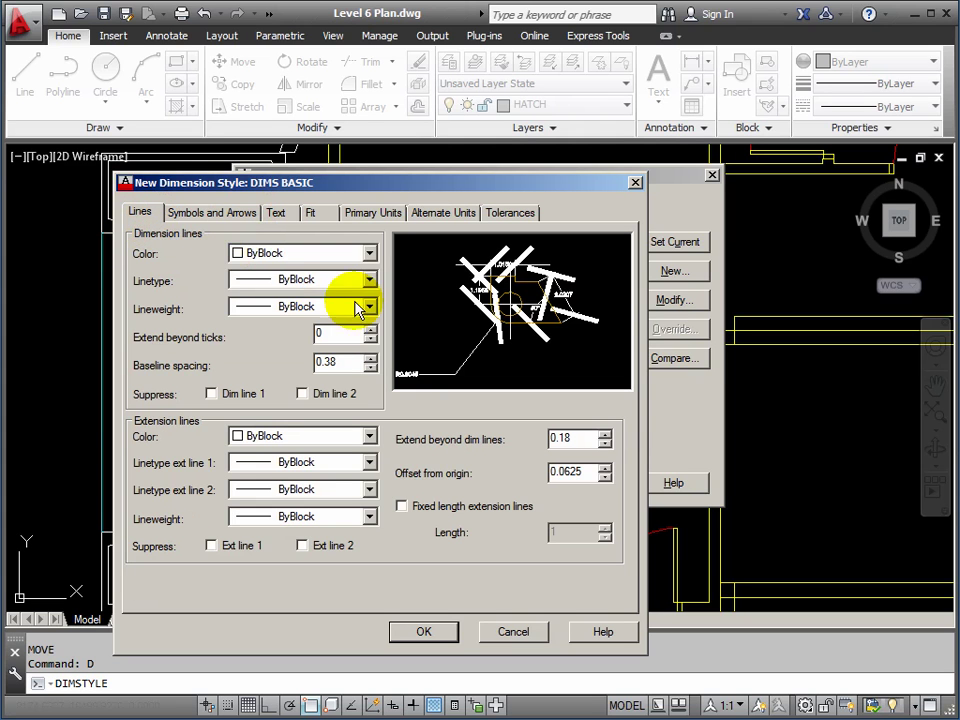
left_click(369, 255)
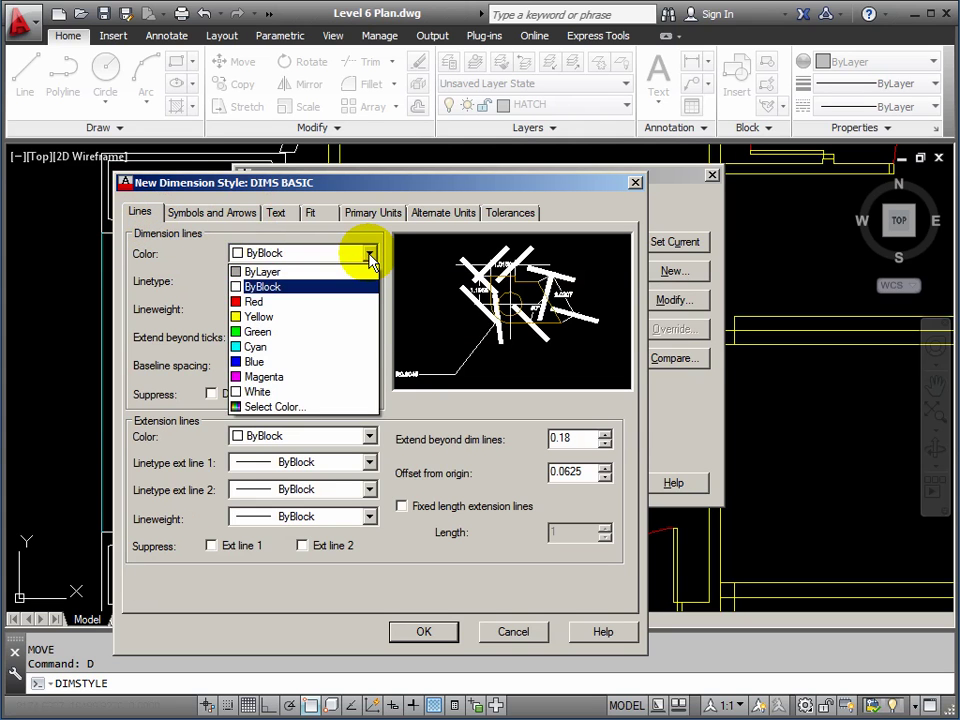
left_click(258, 302)
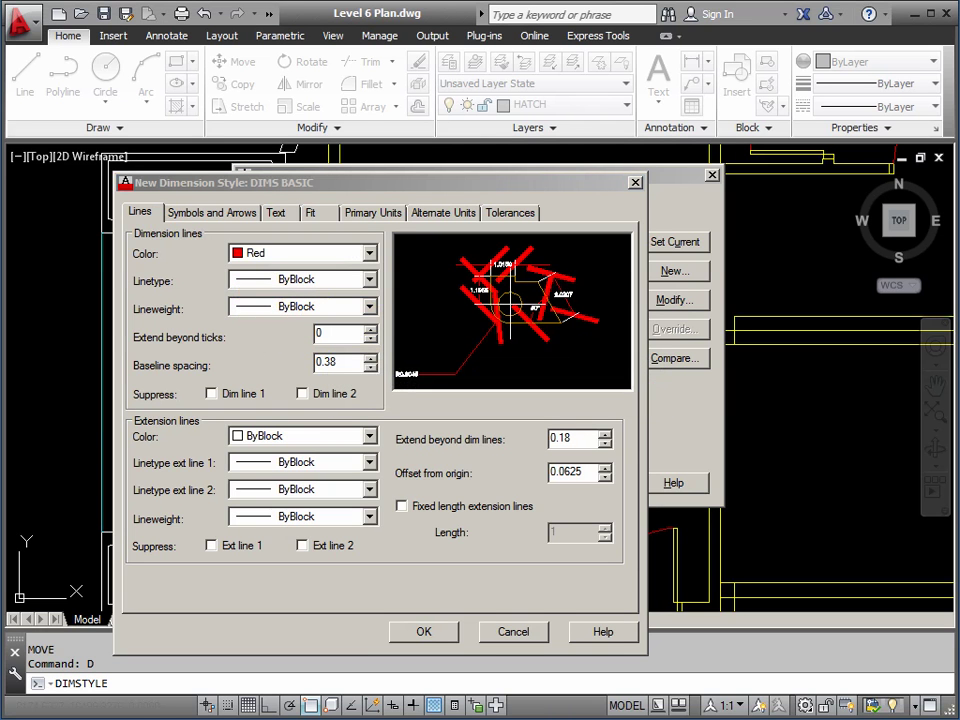
double_click(325, 336)
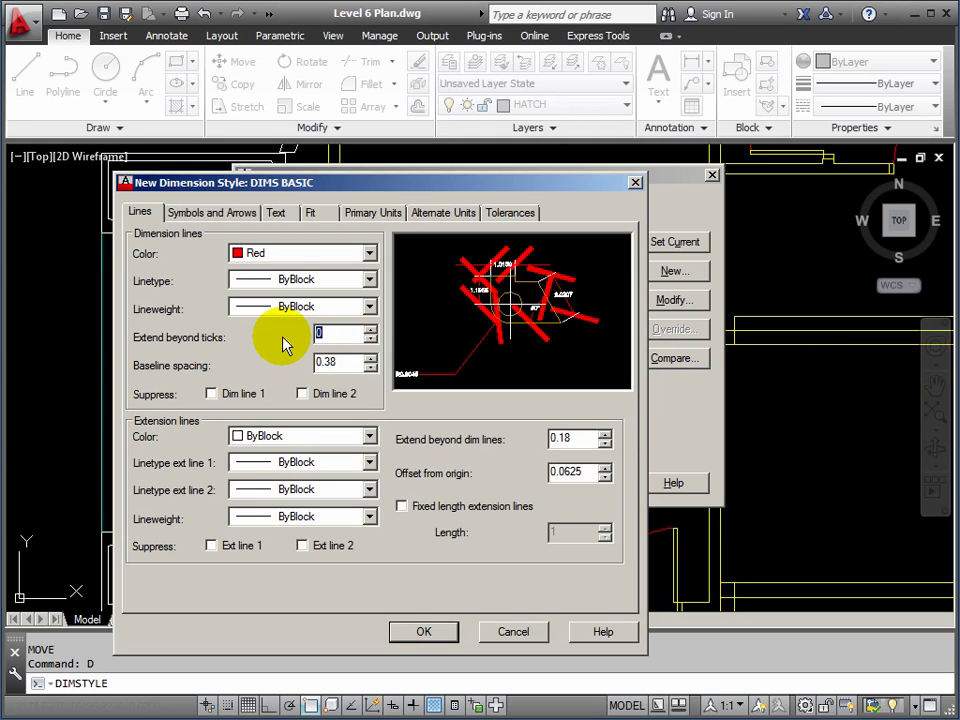
type("1.5")
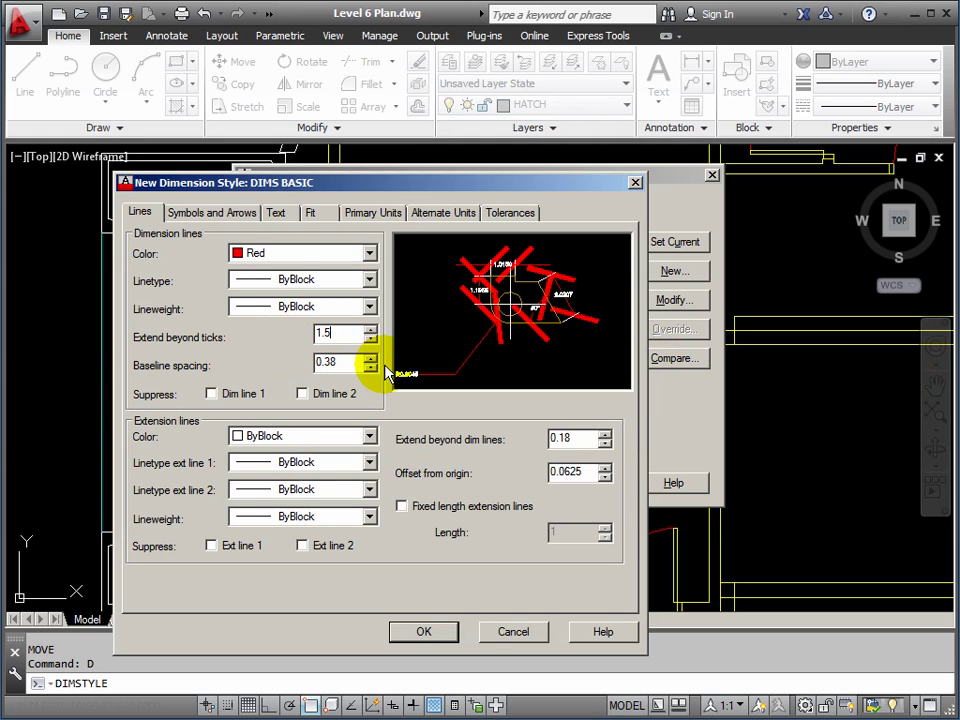
double_click(322, 361)
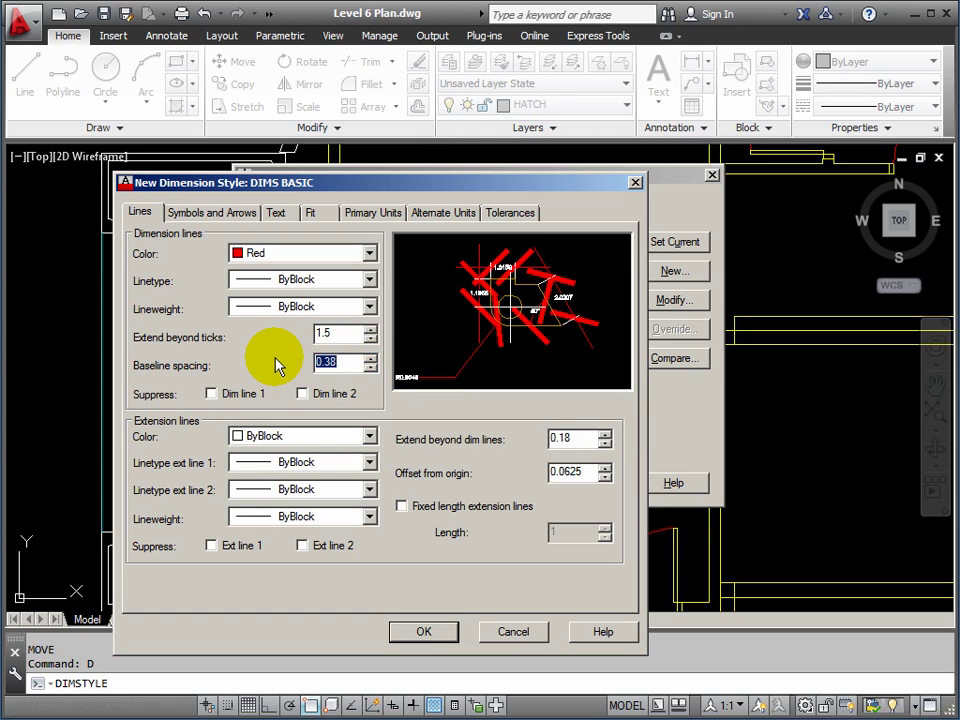
type("1.5")
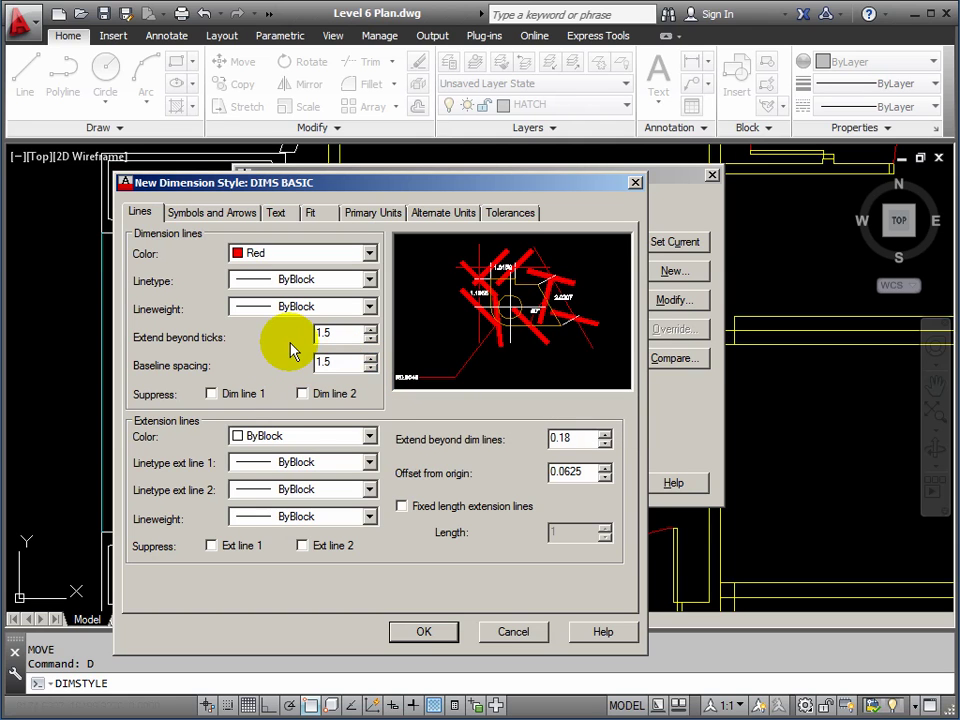
- Make extension lines red, extending 1 beyond dimension lines with a 1 origin offset
left_click(370, 439)
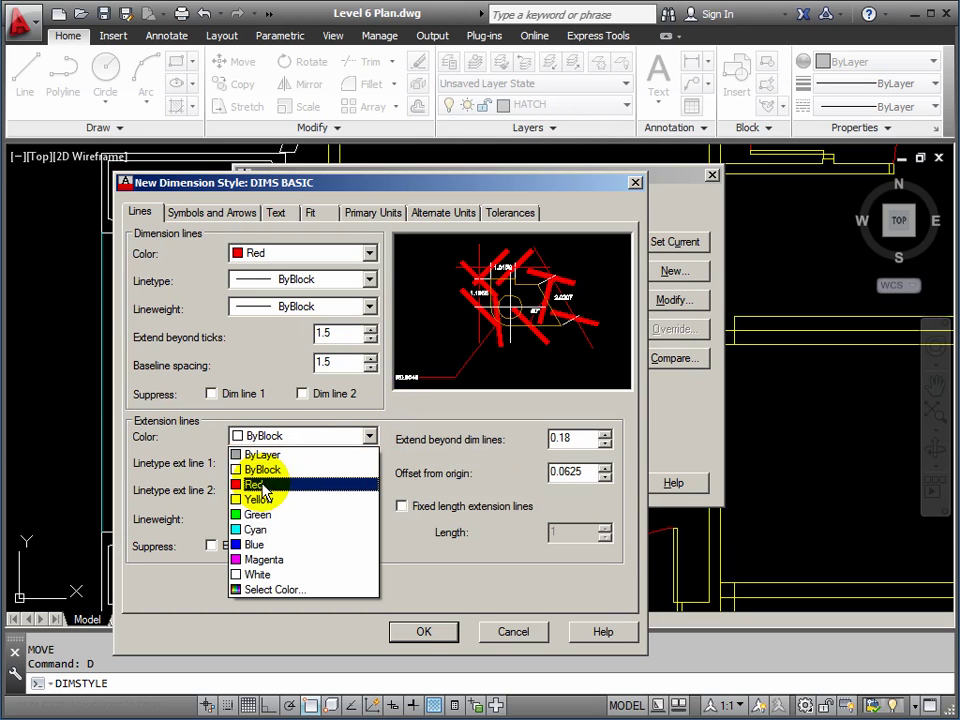
left_click(257, 486)
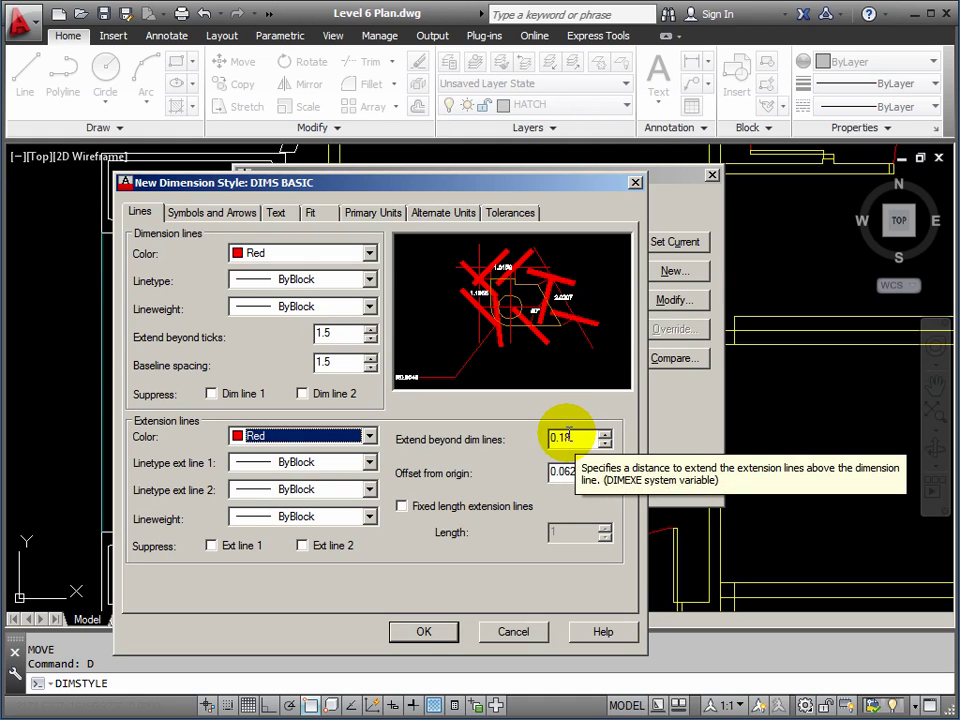
left_click_drag(574, 437, 522, 434)
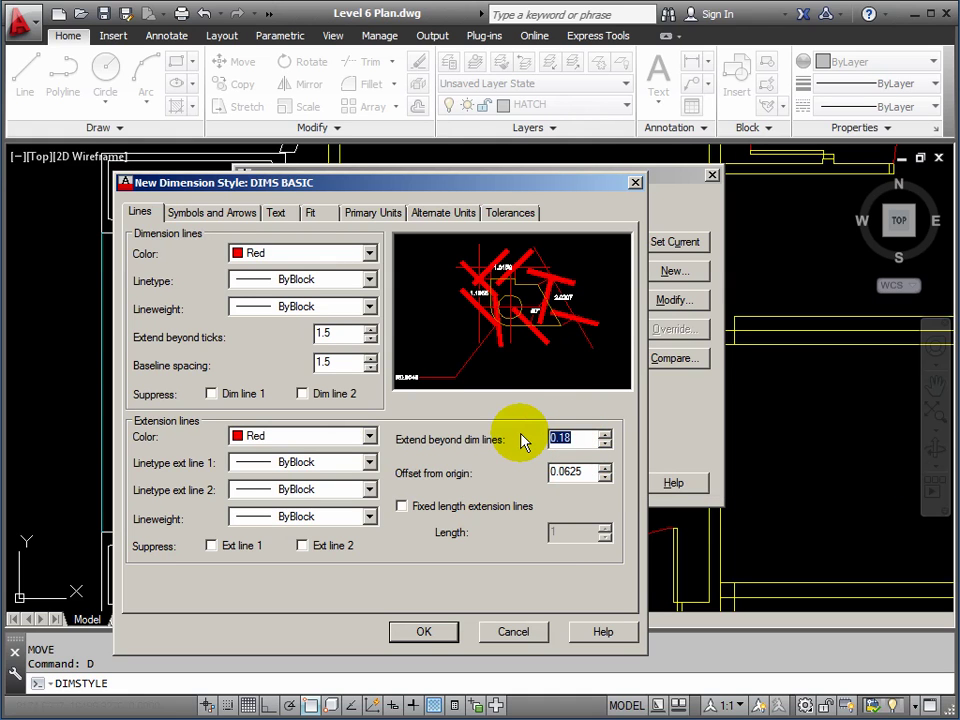
type("1")
key("Tab")
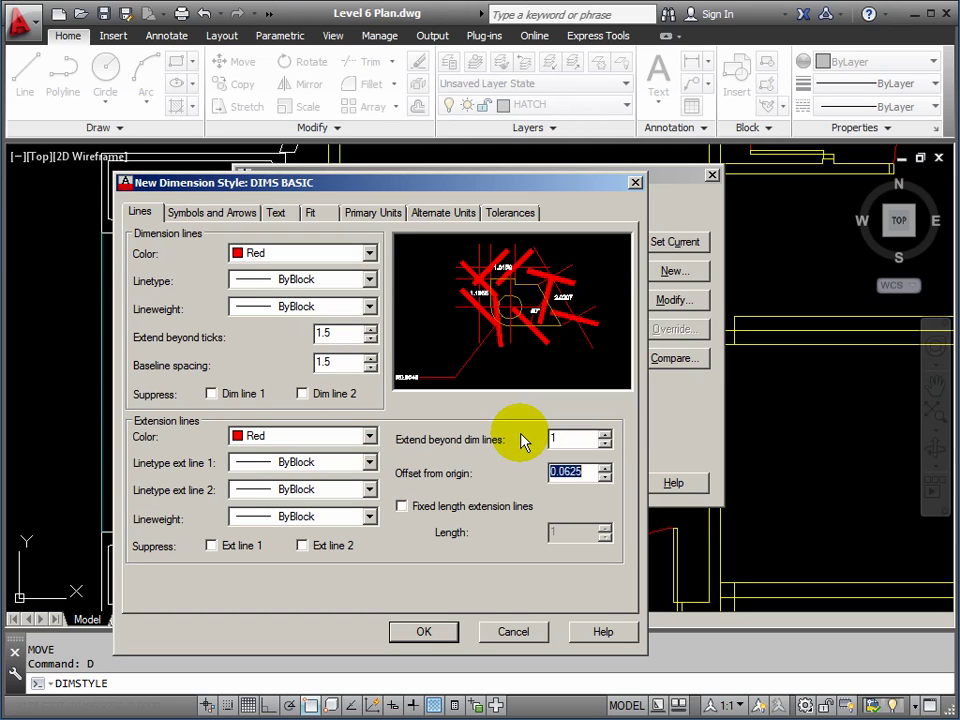
type("1")
- Set the dimension text to the DIMS text style, Green colour and height 2
left_click(277, 215)
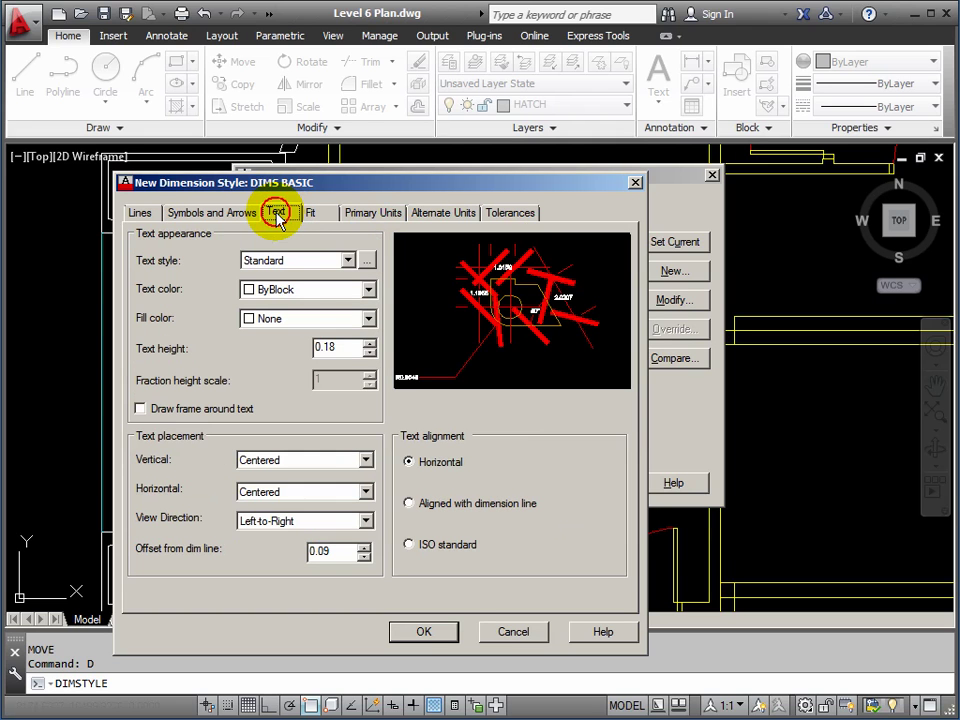
left_click(350, 261)
left_click(258, 276)
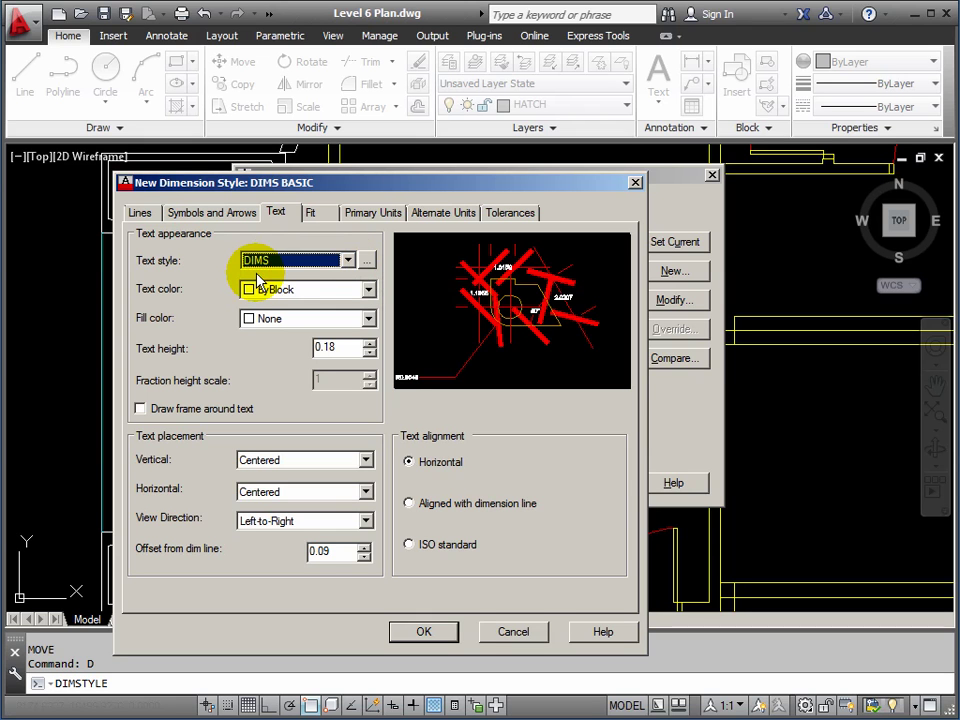
left_click(368, 290)
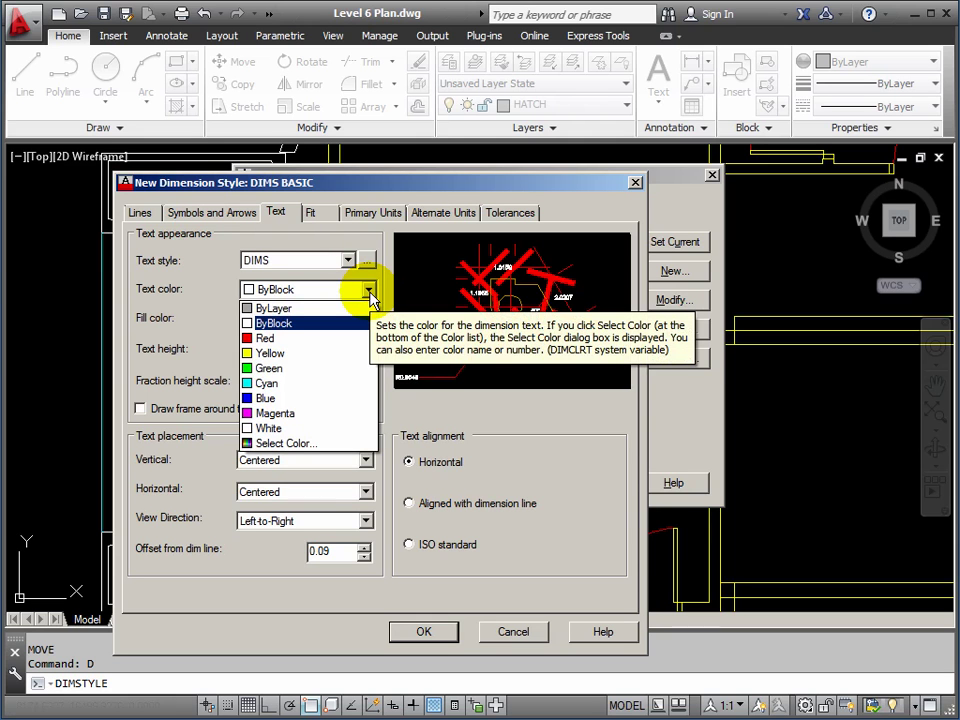
left_click(275, 370)
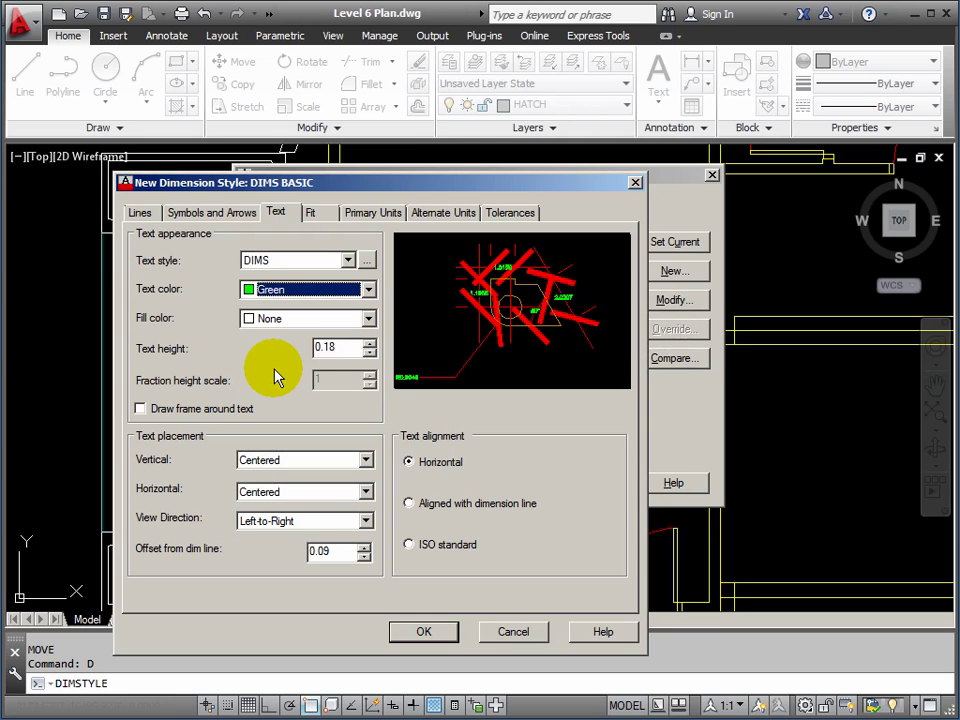
double_click(338, 345)
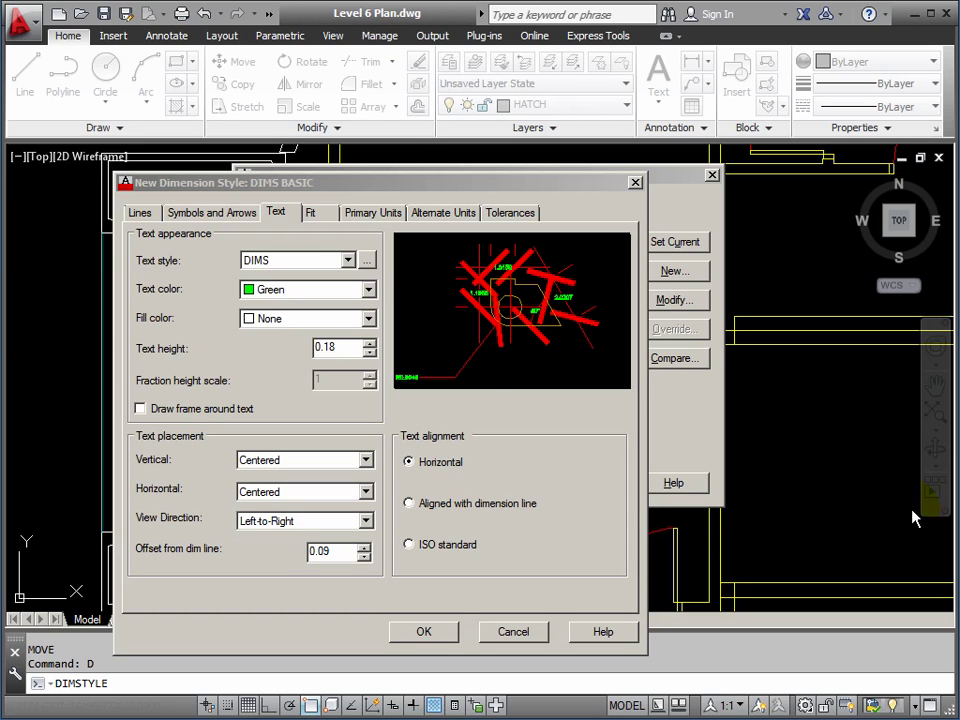
left_click_drag(343, 347, 245, 348)
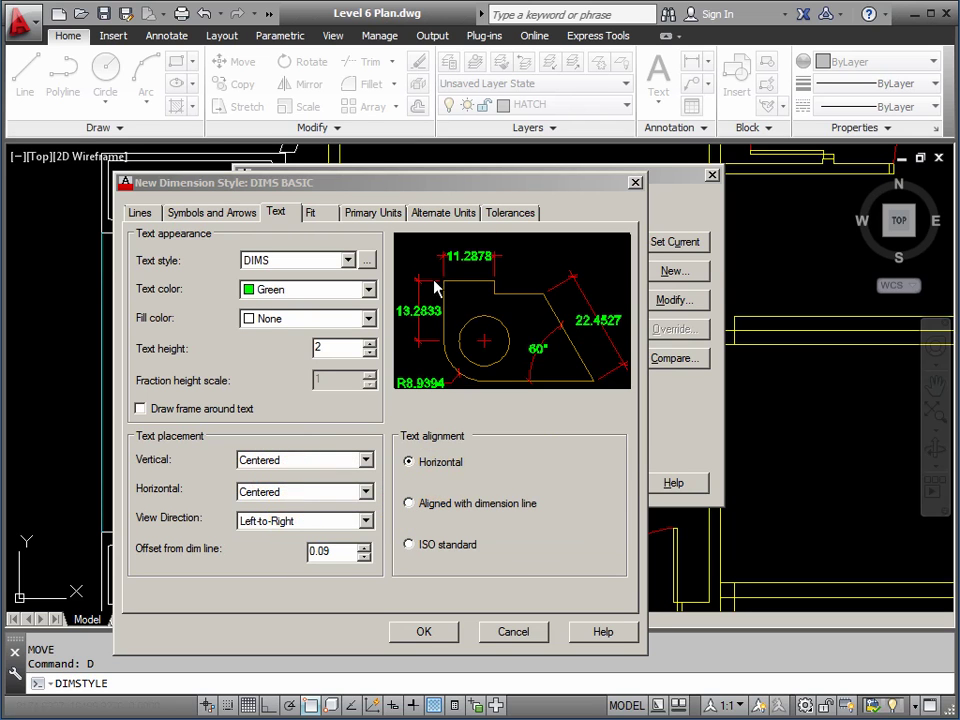
- Align dimension text with the dimension line at an offset of 1, then go to Primary Units
left_click(412, 504)
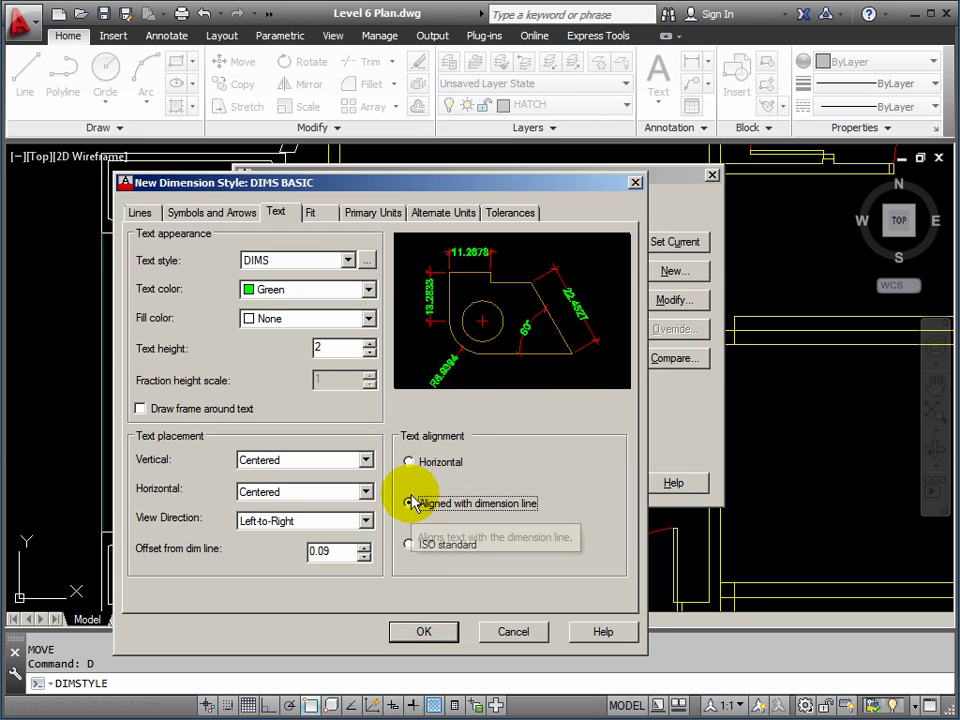
double_click(320, 551)
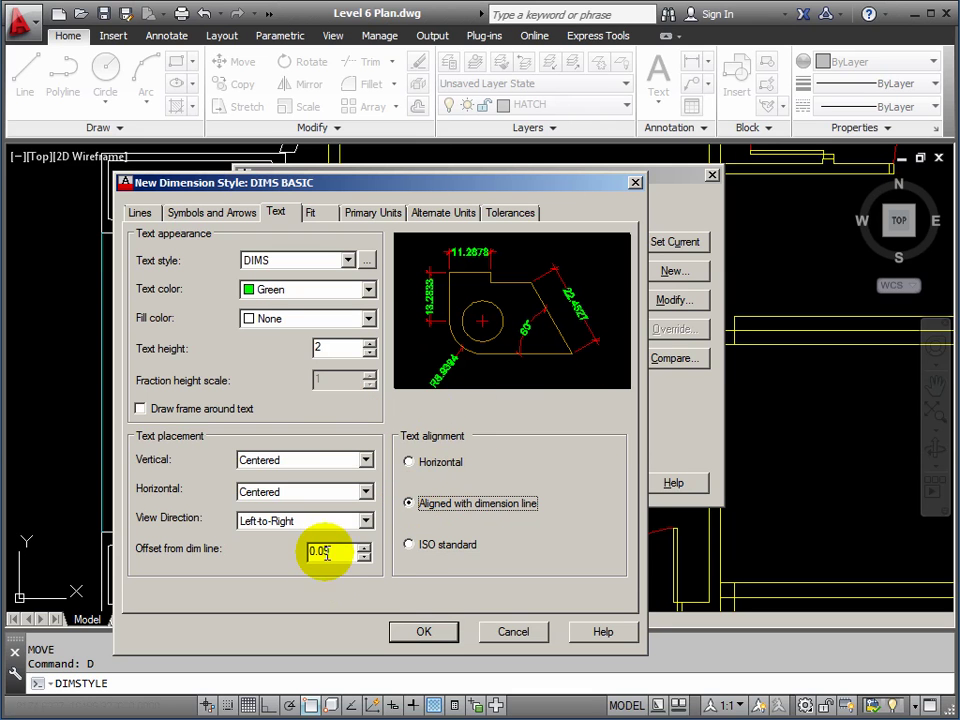
double_click(334, 552)
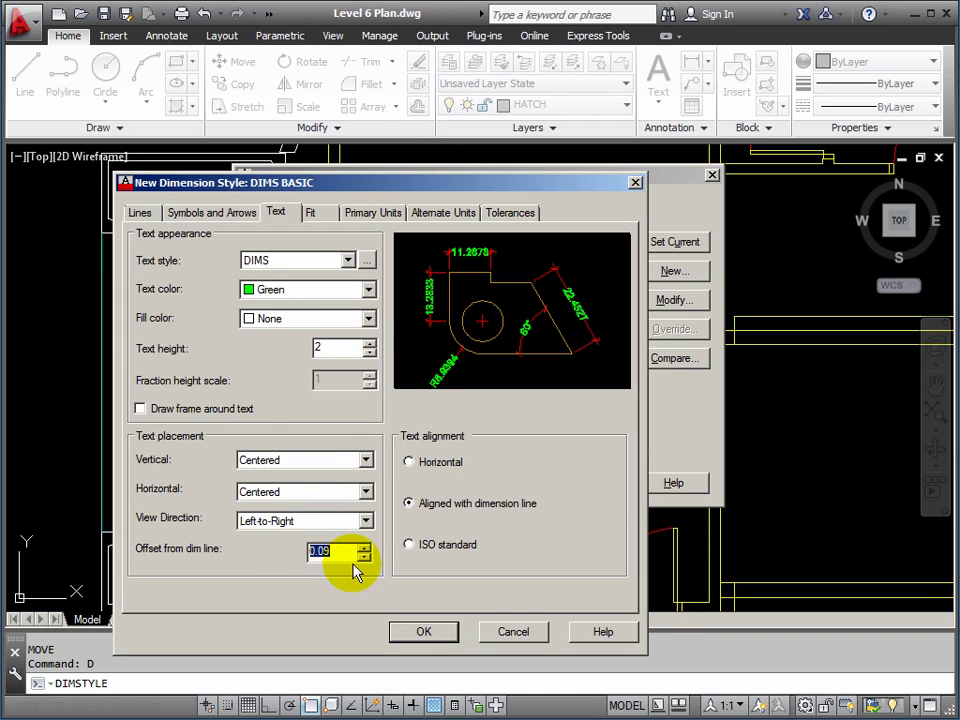
type("1")
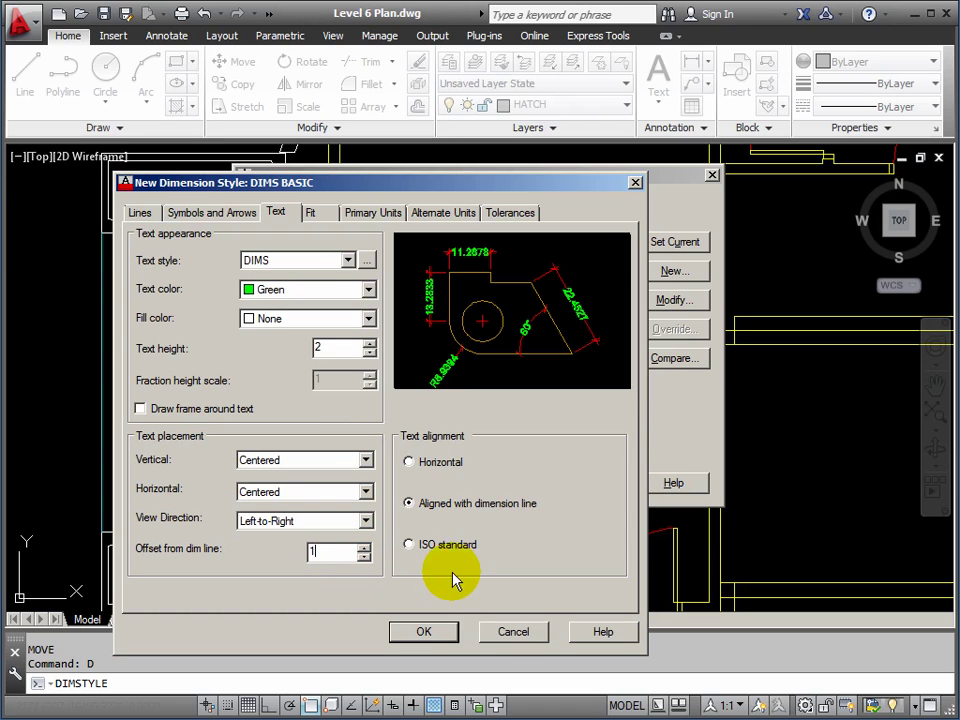
left_click(342, 347)
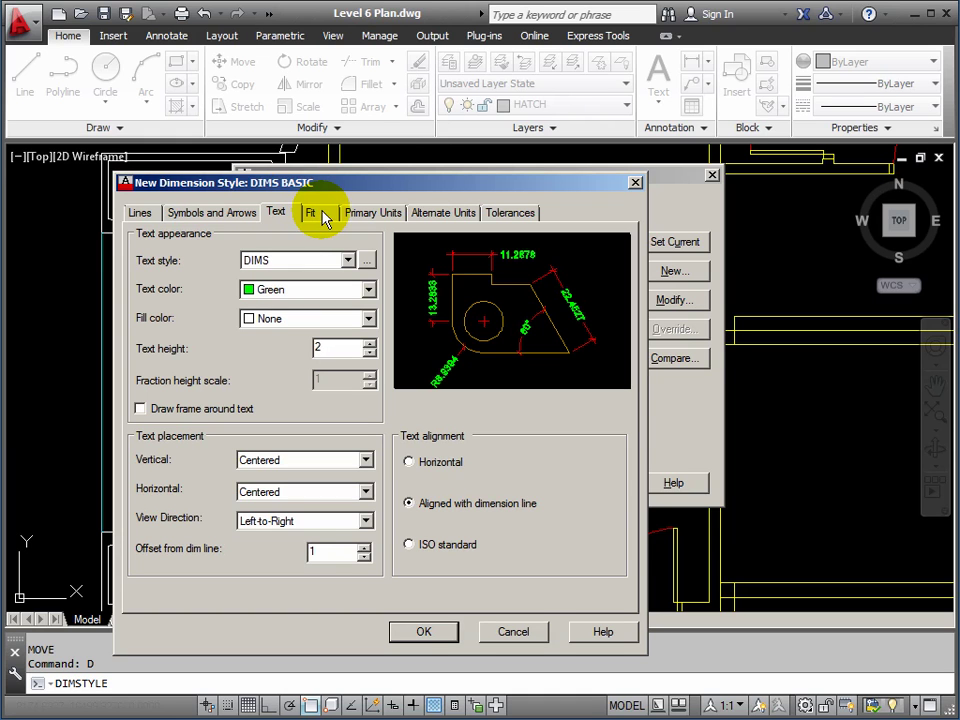
left_click(369, 214)
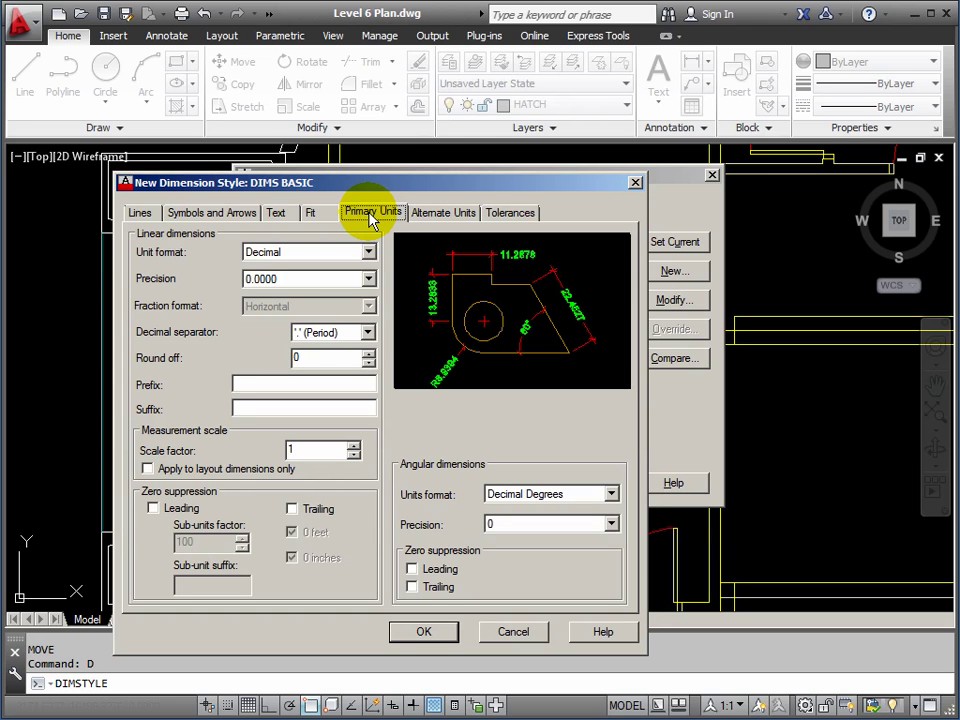
- Set linear precision 0.0 and Decimal Degrees angular precision 0.00, suppressing trailing zeros on both
left_click(368, 279)
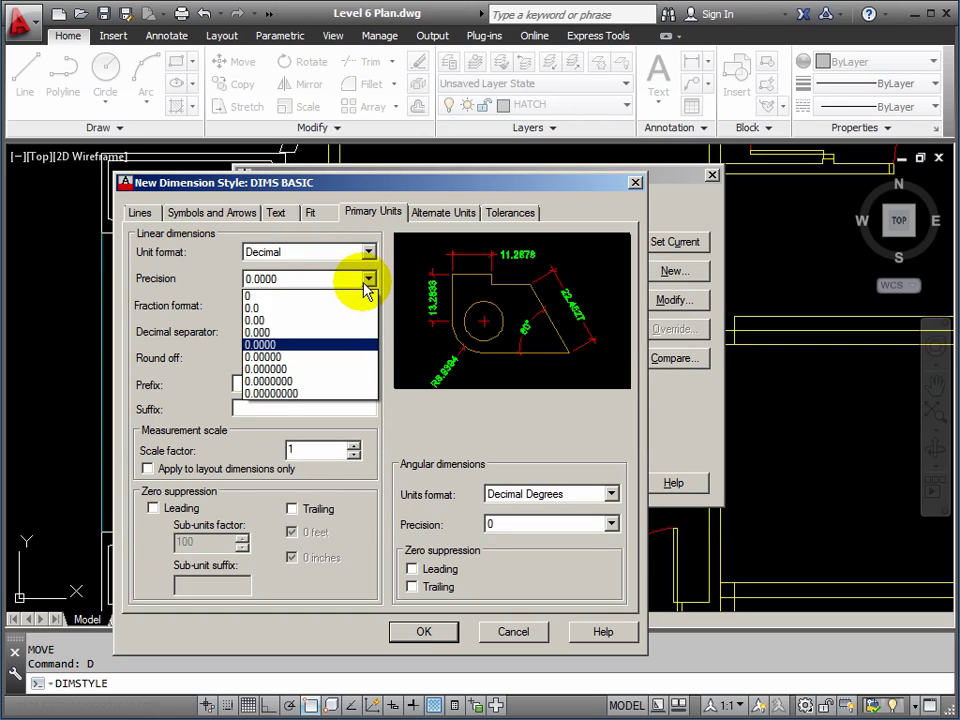
left_click(257, 310)
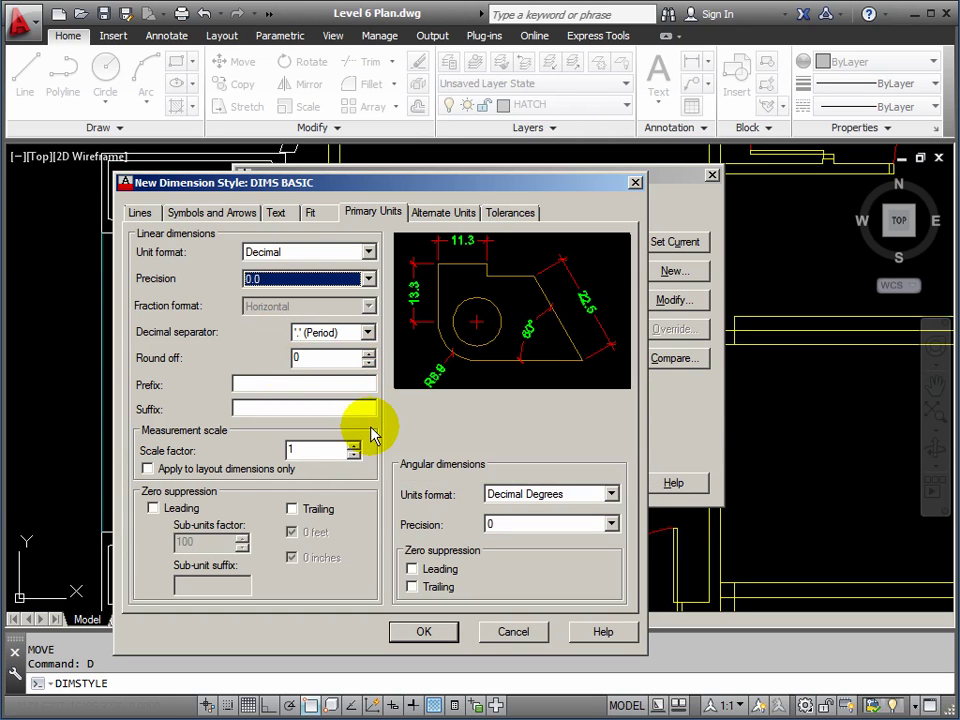
left_click(292, 509)
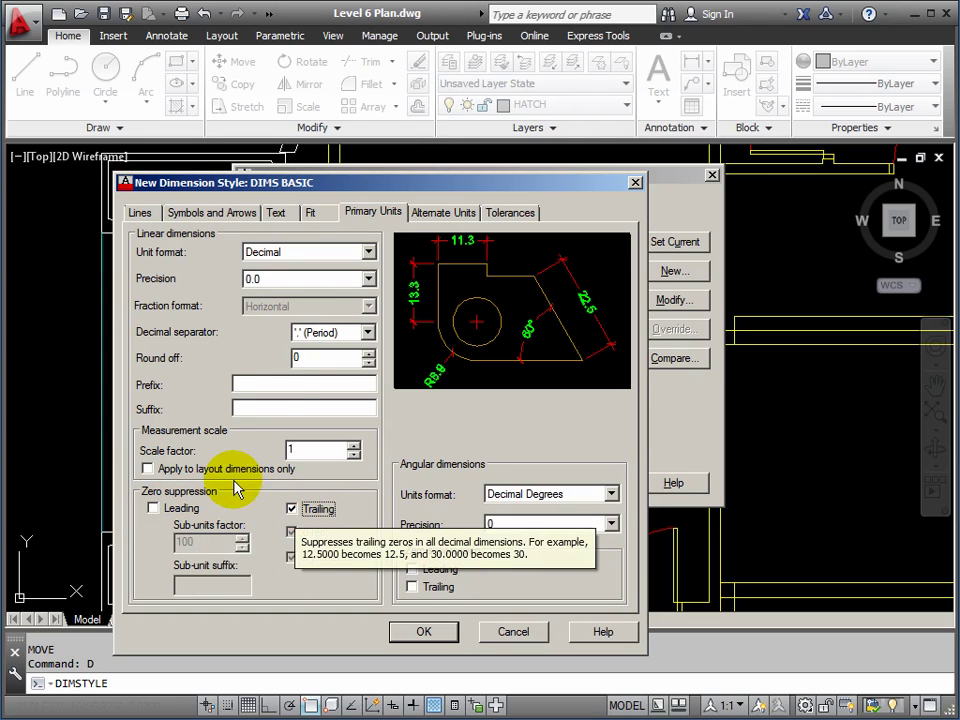
left_click(611, 494)
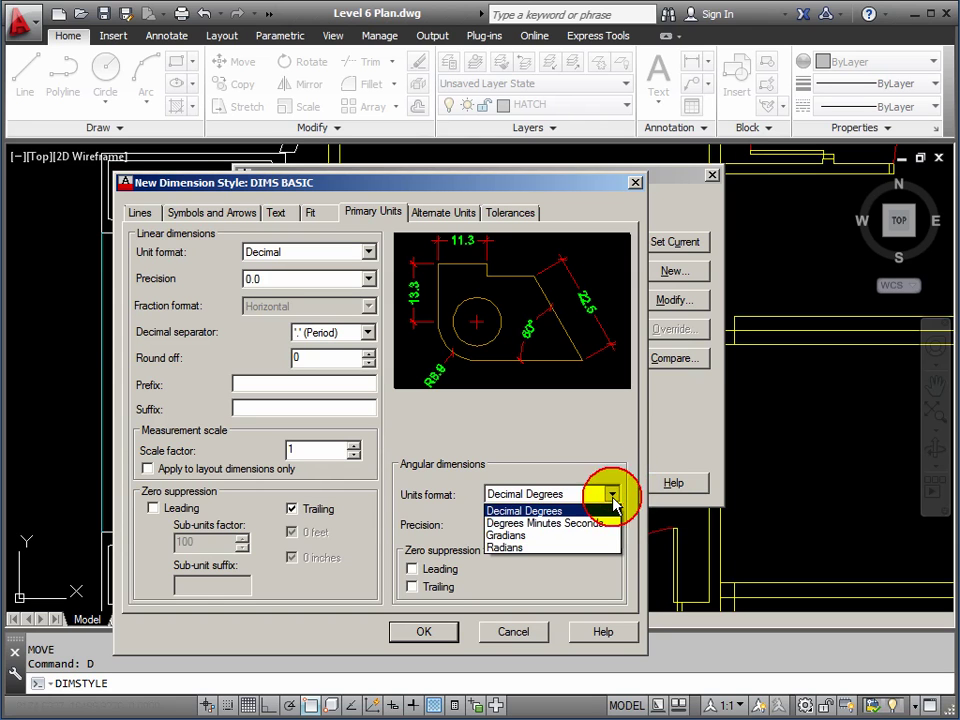
left_click(611, 494)
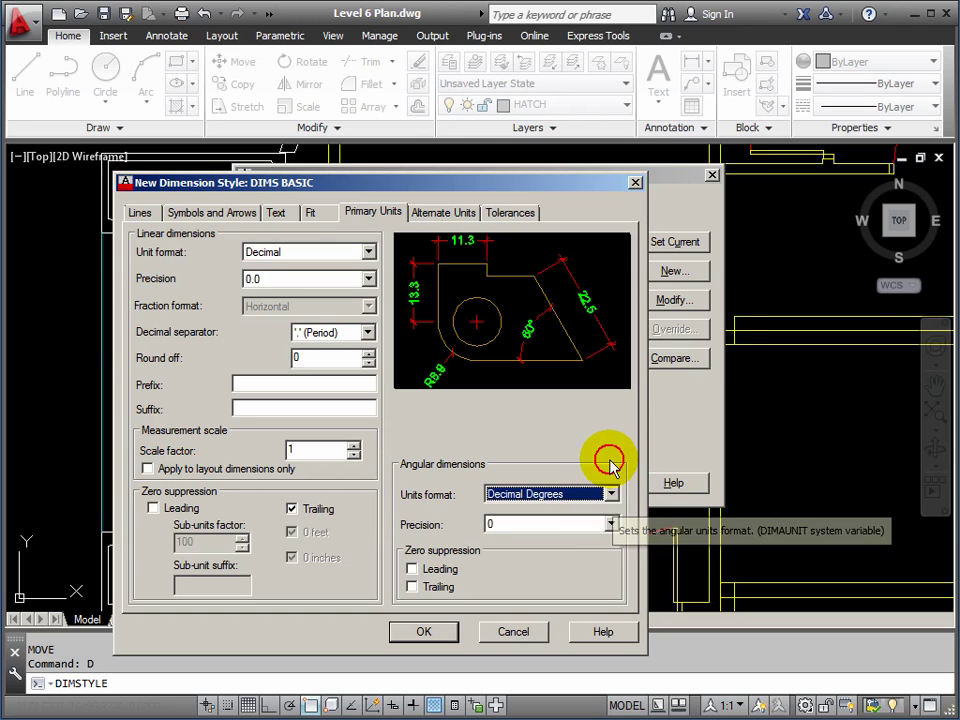
left_click(610, 524)
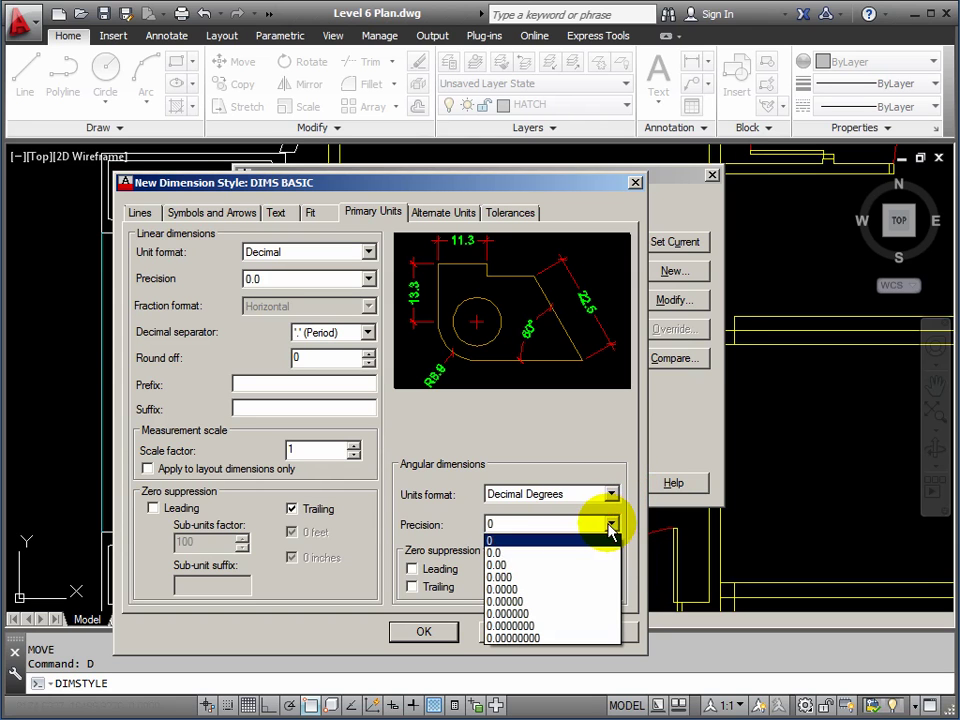
left_click(500, 566)
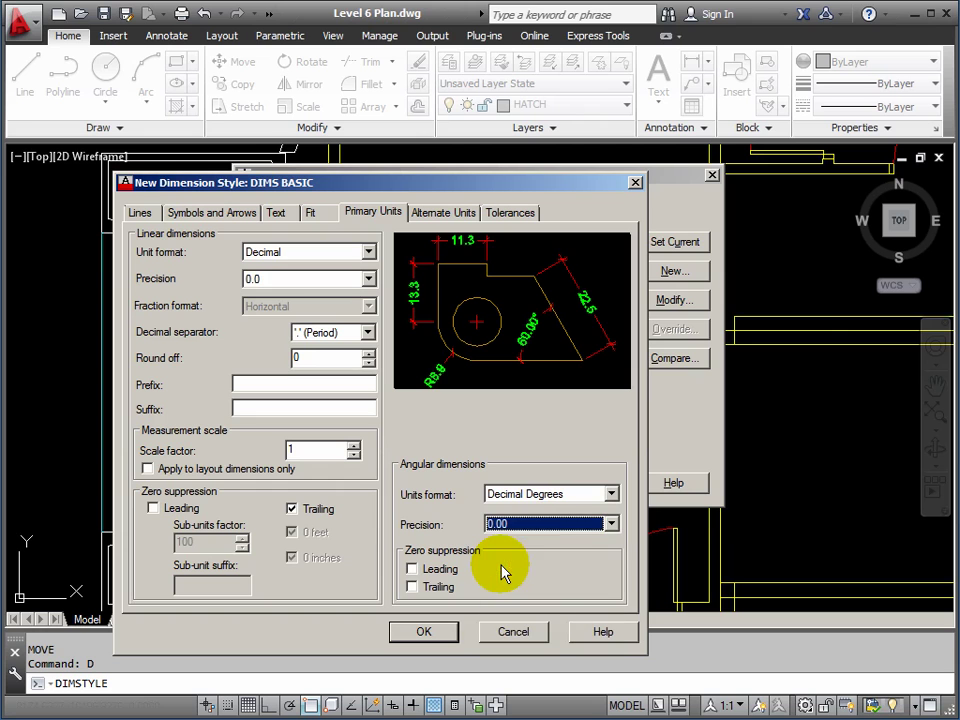
left_click(412, 587)
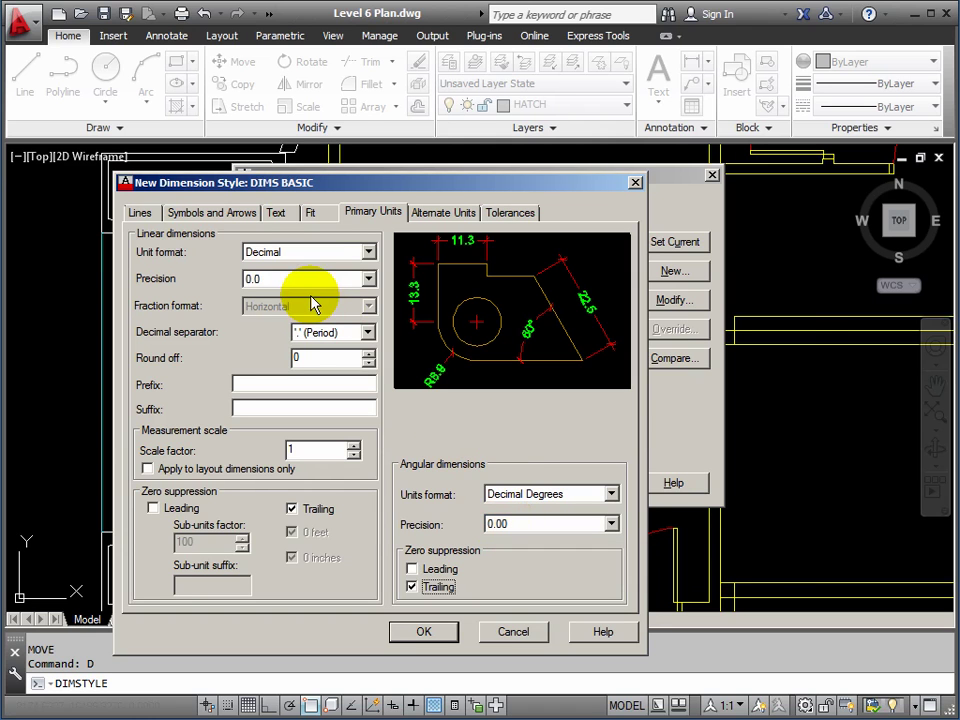
- Set vertical text placement to Above, leaving horizontal placement Centered
left_click(140, 216)
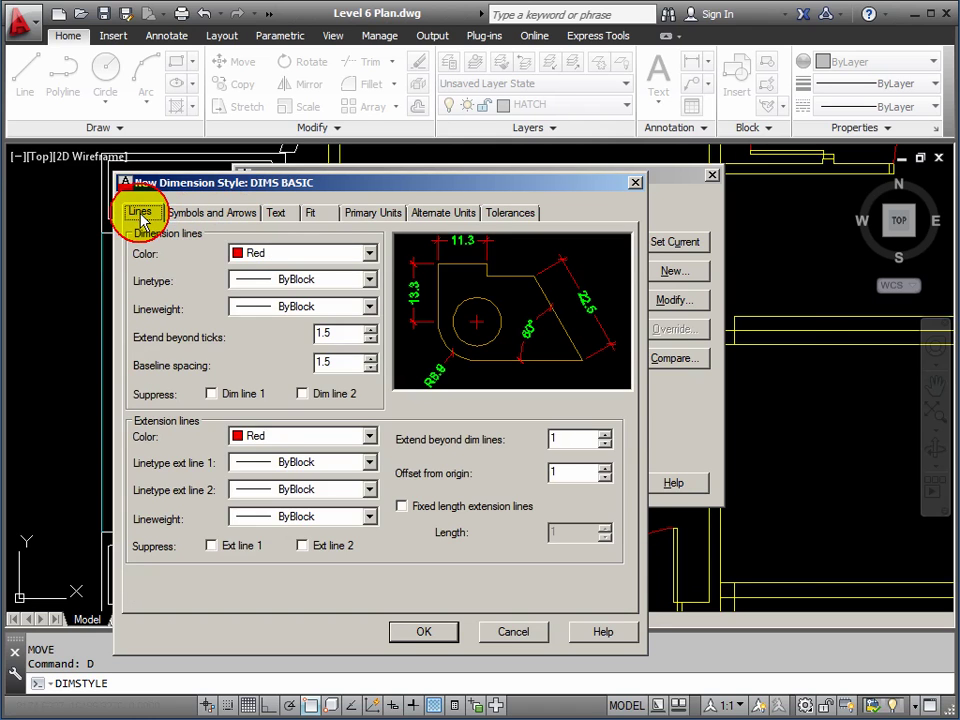
left_click(226, 215)
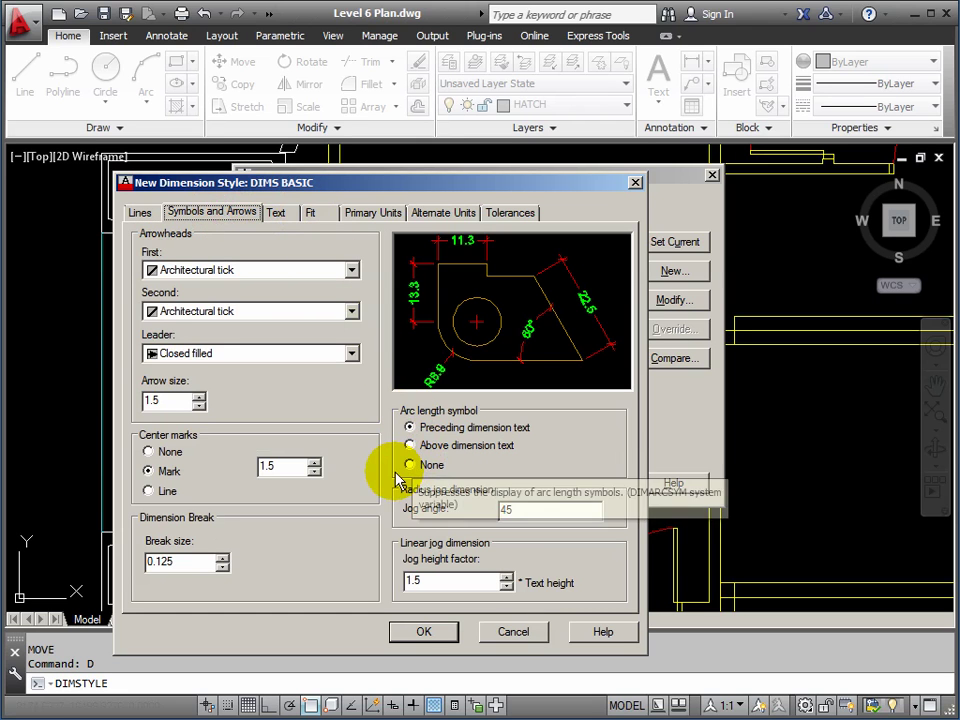
left_click(278, 215)
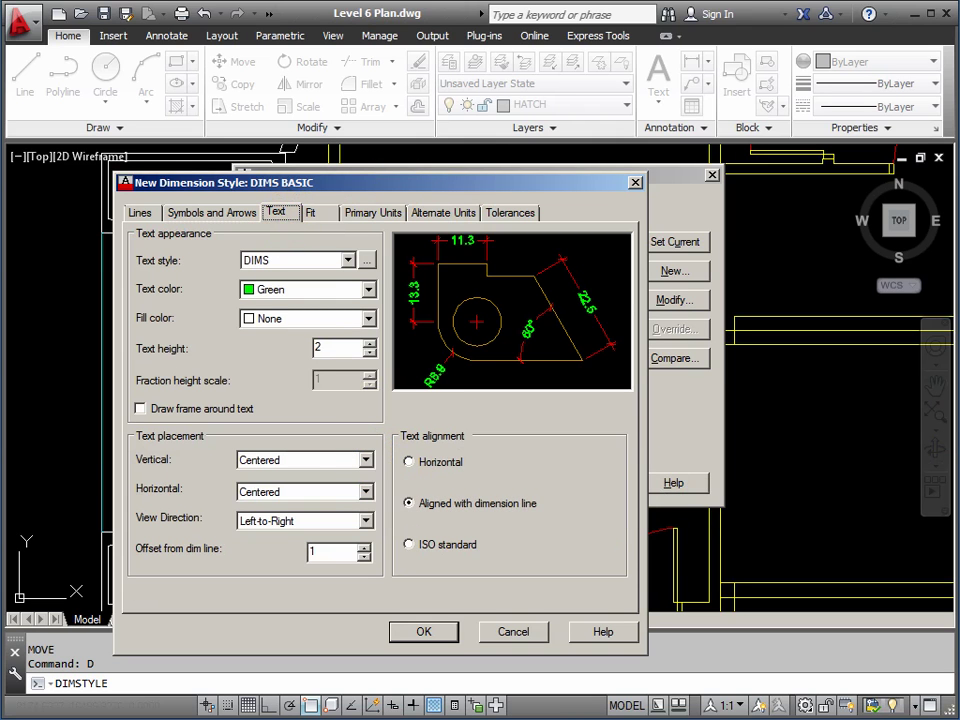
left_click(366, 491)
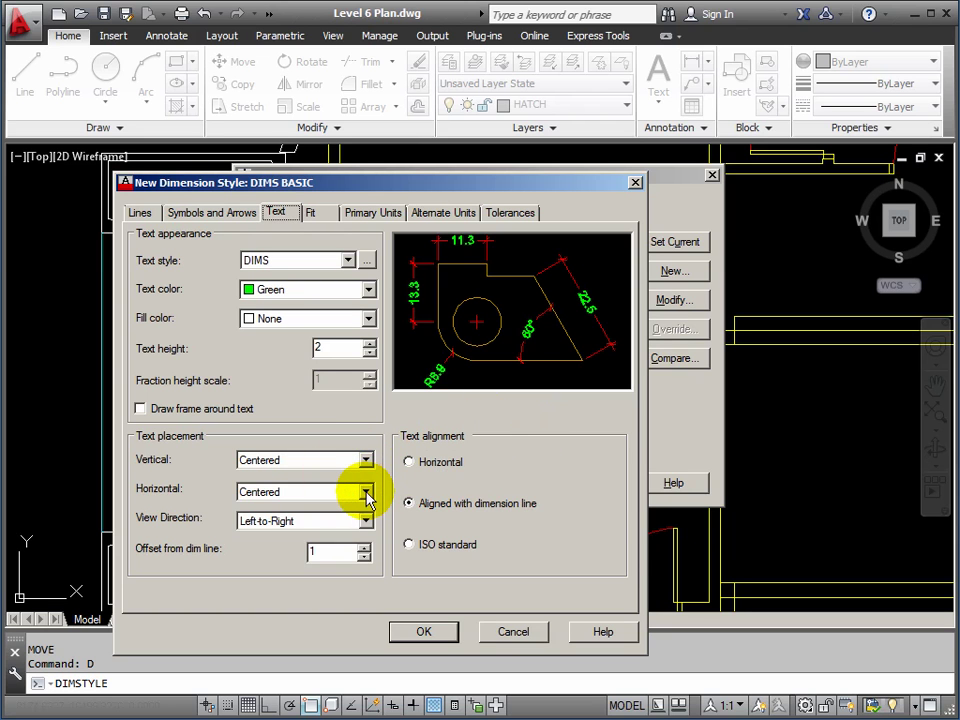
left_click(366, 491)
left_click(366, 462)
left_click(258, 491)
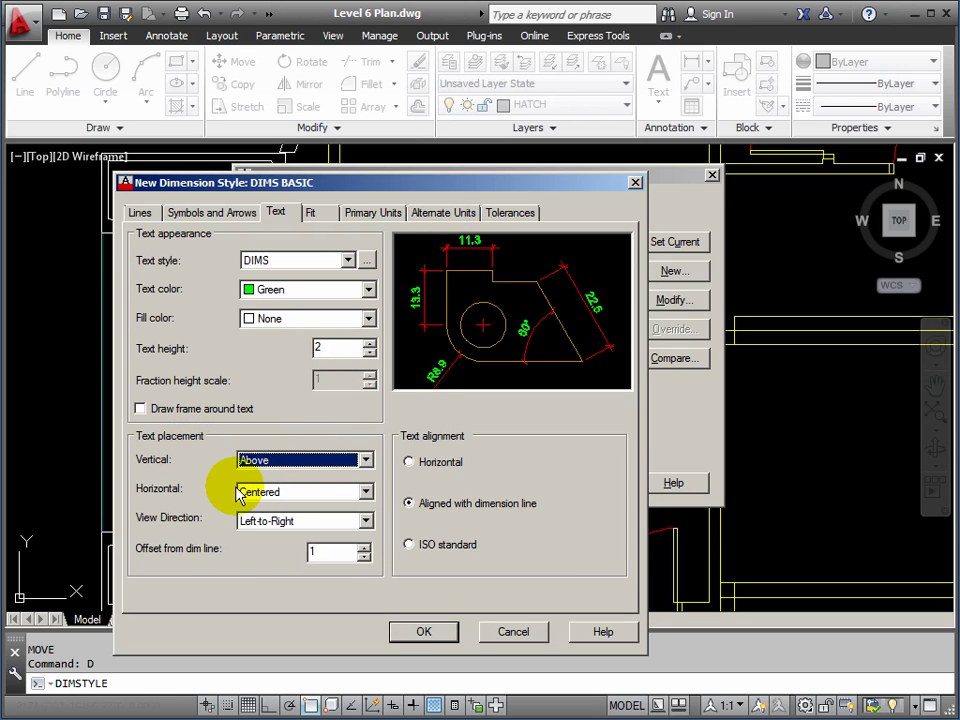
- Accept the DIMS BASIC settings and close the style manager with DIMS BASIC current
left_click(426, 632)
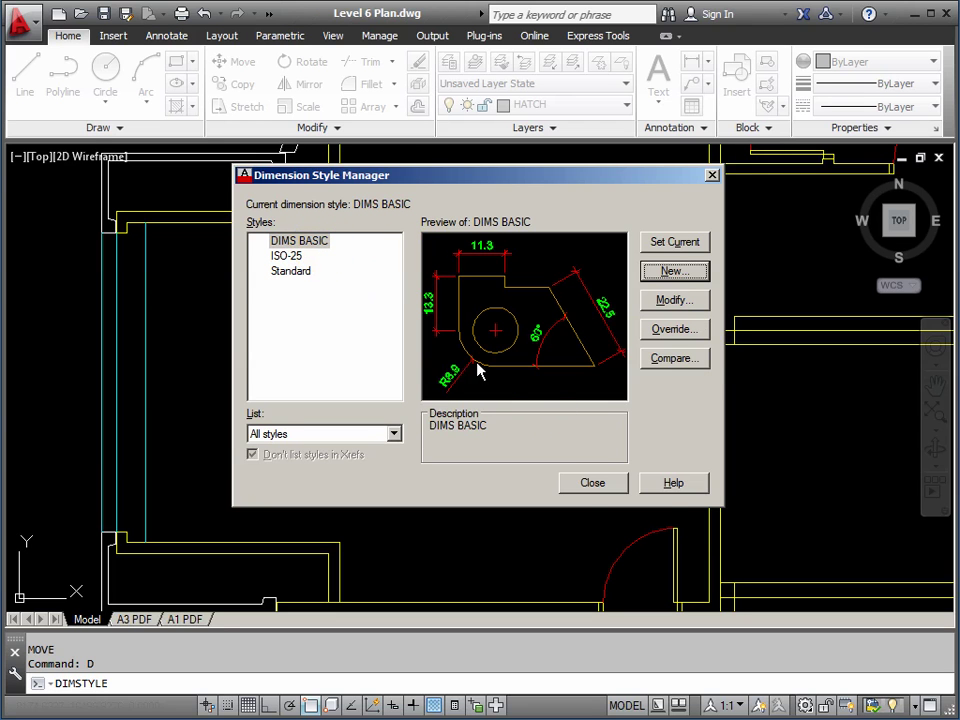
left_click(597, 484)
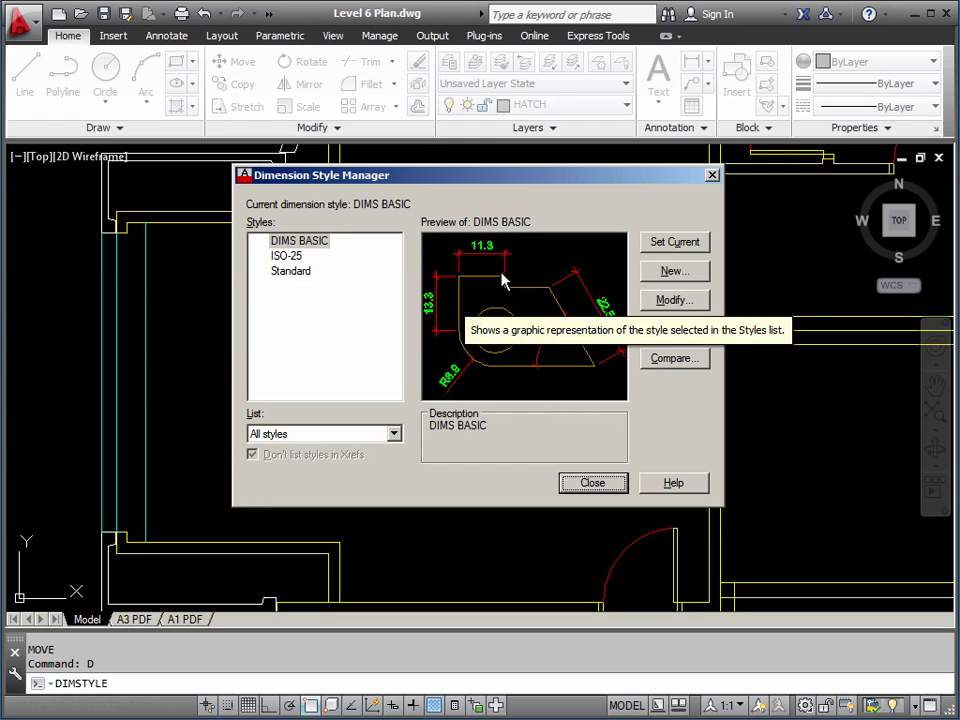
left_click(593, 483)
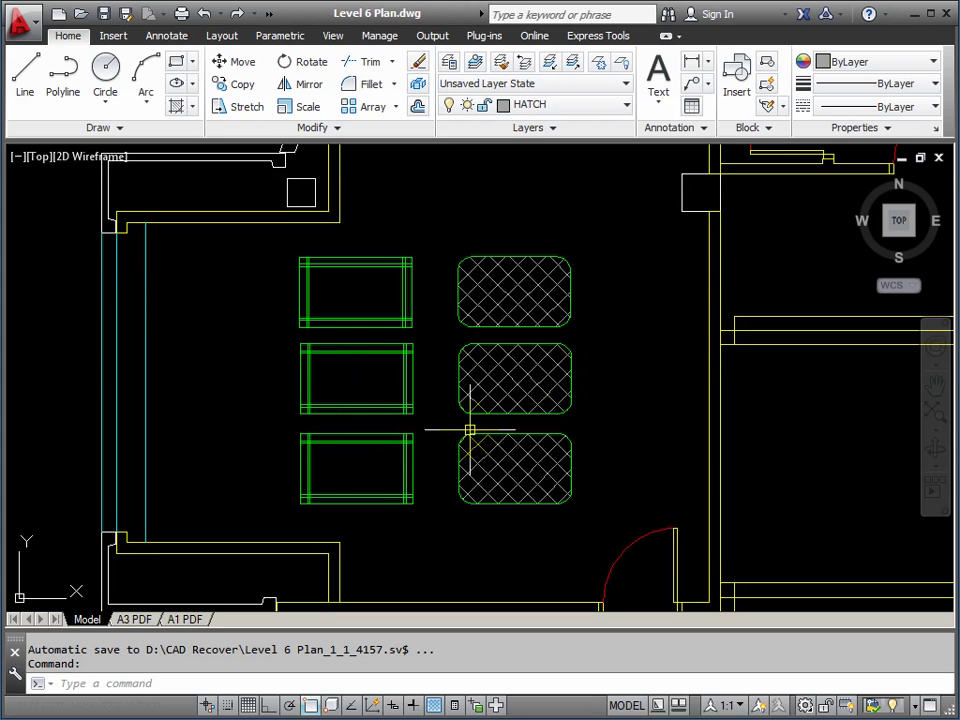
scroll(449, 417, "down", 5)
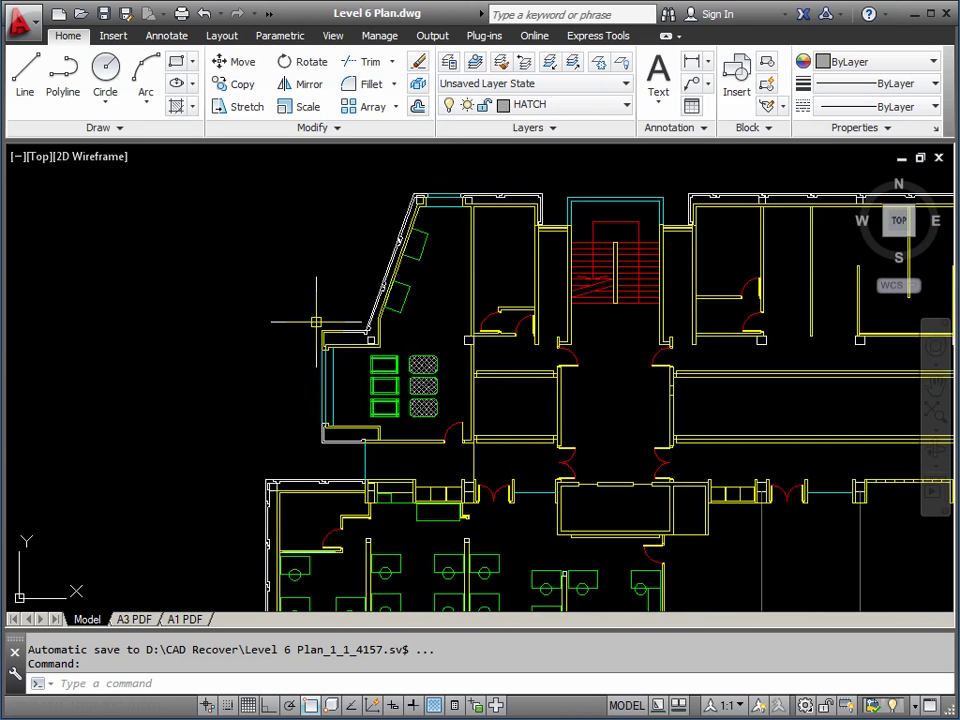
mouse_move(316, 322)
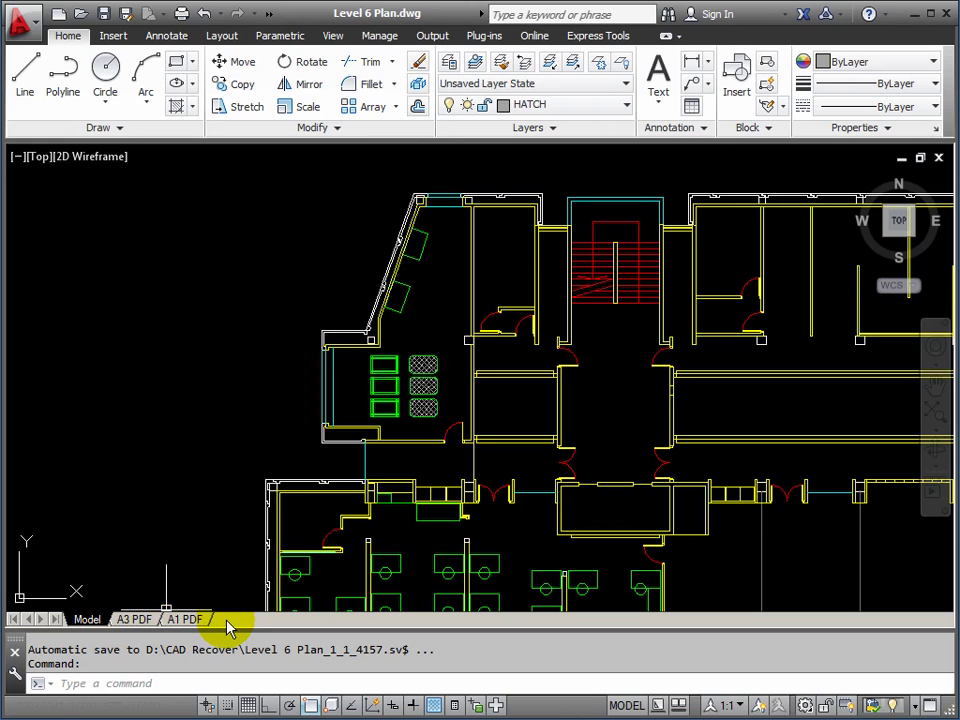
middle_click_drag(350, 488, 146, 446)
scroll(360, 377, "down", 3)
scroll(165, 525, "down", 1)
middle_click_drag(167, 521, 144, 519)
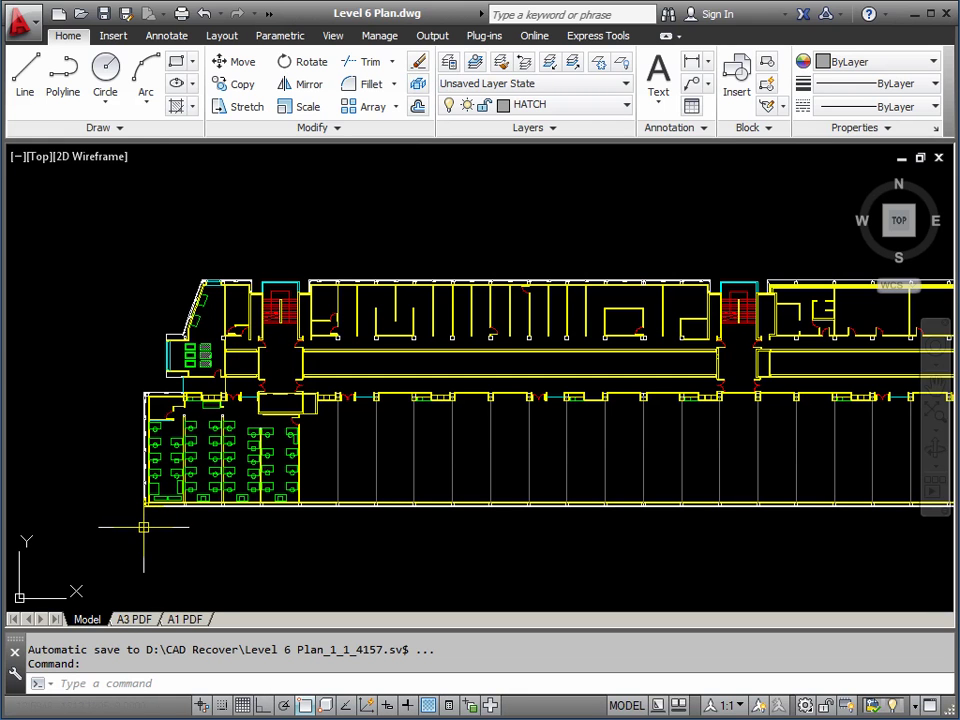
scroll(200, 525, "down", 3)
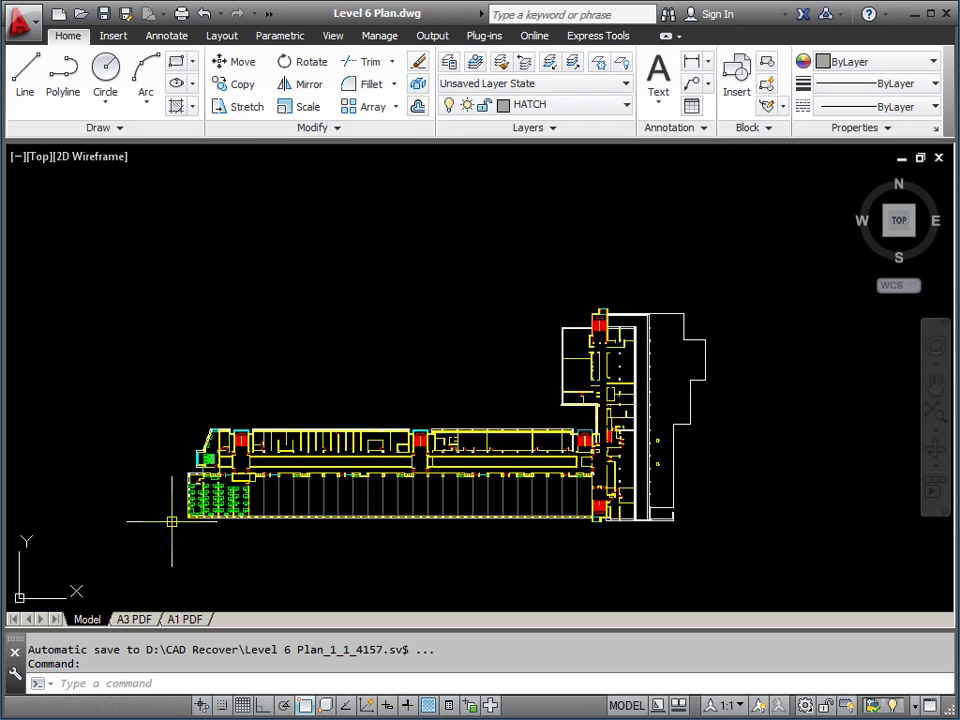
scroll(171, 561, "up", 5)
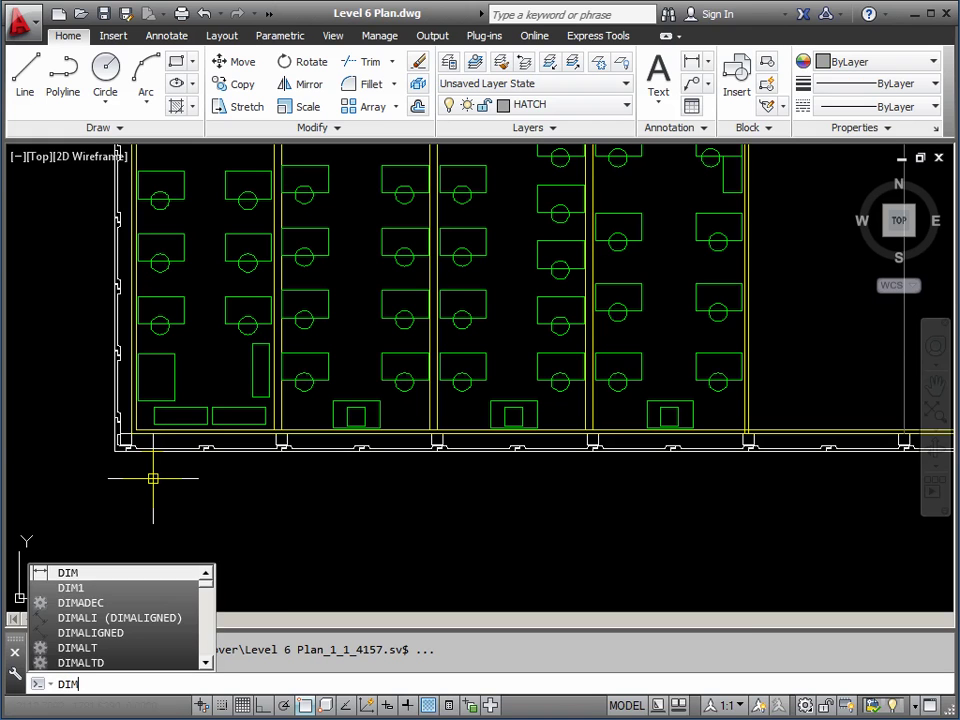
key("Return")
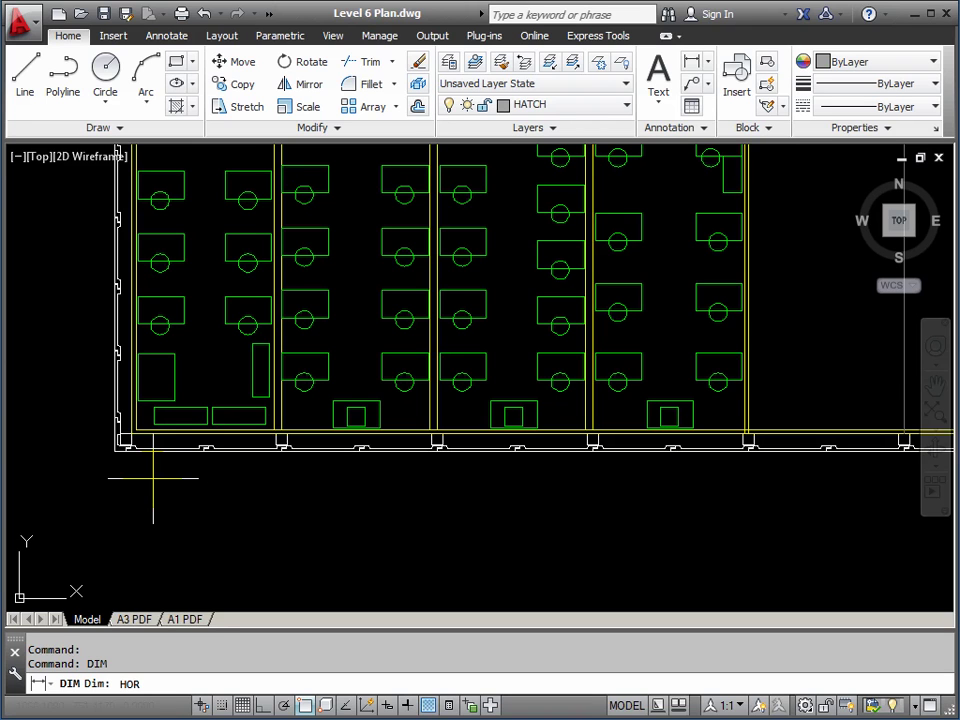
key("Escape")
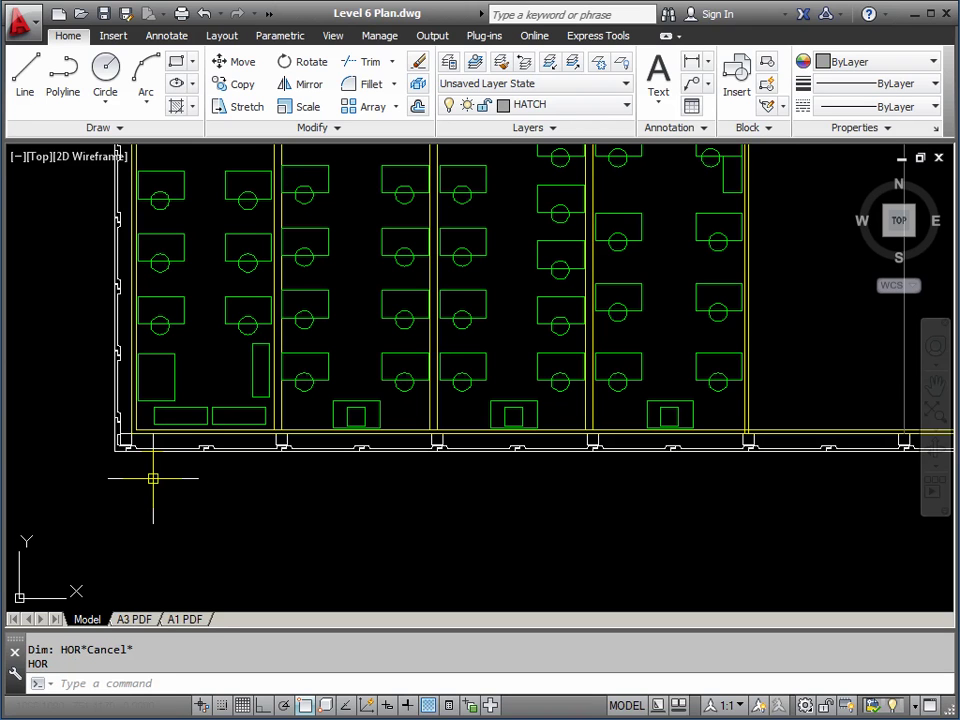
- In Layer Properties, give the DIMS layer the colour white and set it current
left_click(449, 63)
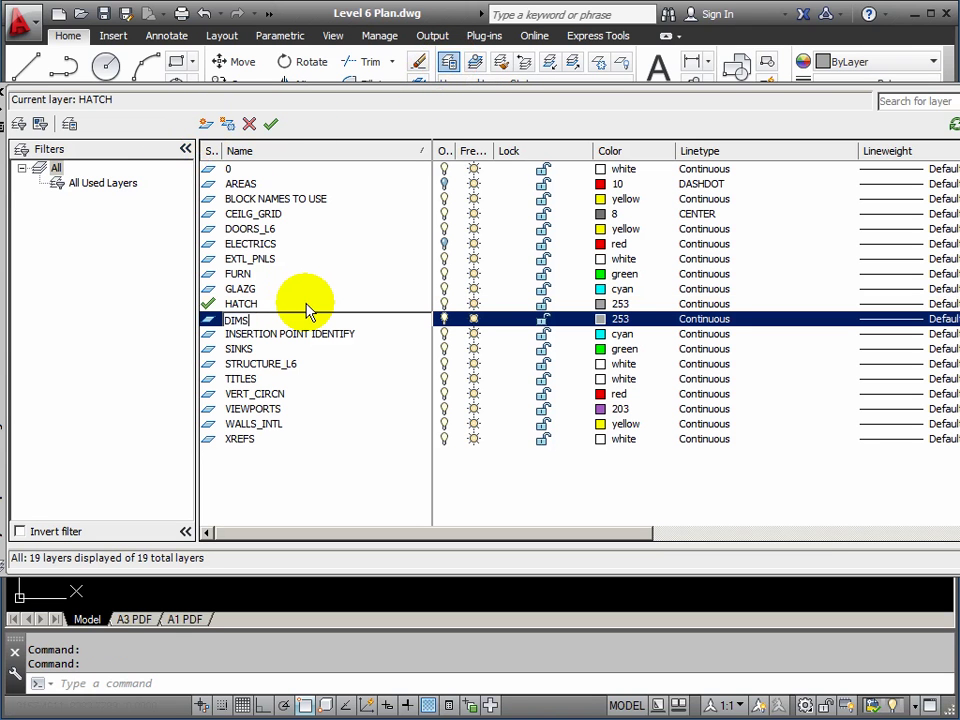
left_click(605, 320)
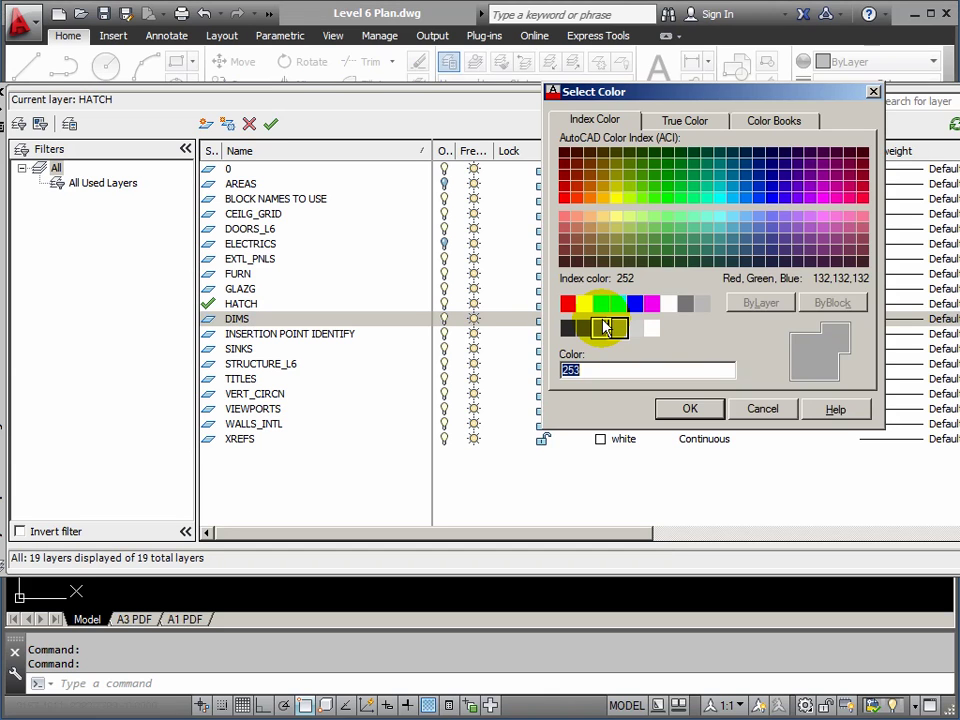
left_click(668, 302)
left_click(695, 412)
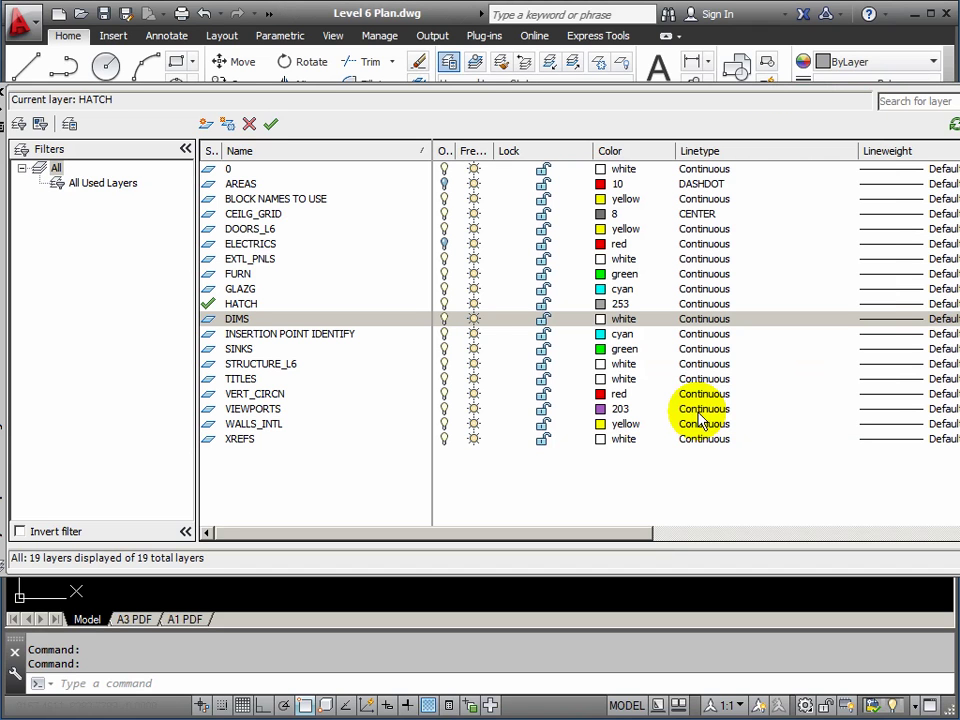
left_click(273, 128)
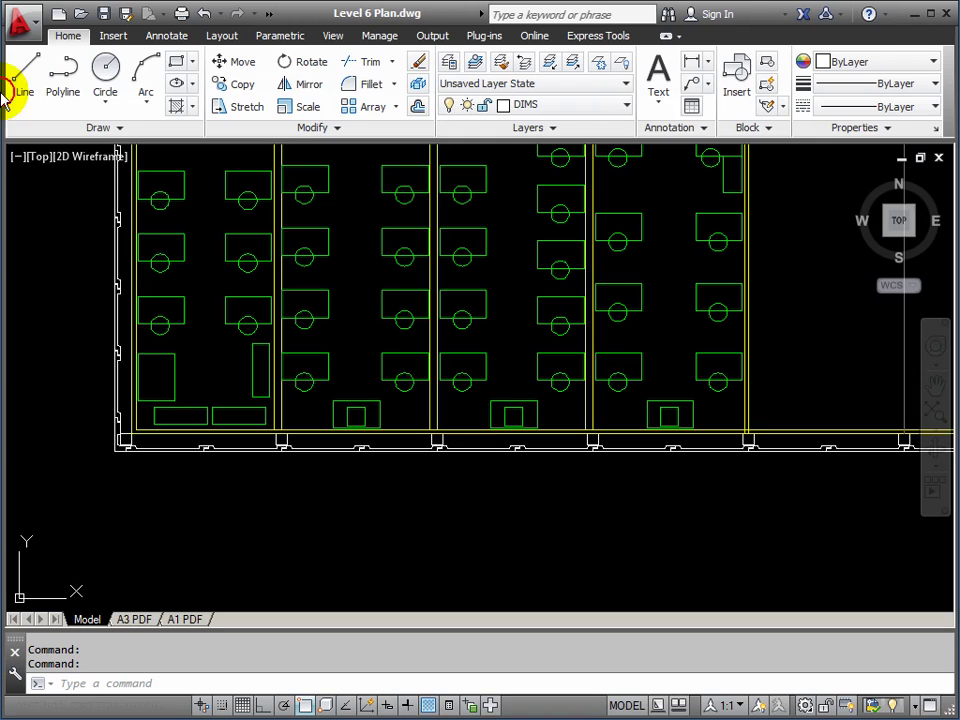
- Start a horizontal DIM dimension at the plan's bottom-left corner
type("DIM")
key("Return")
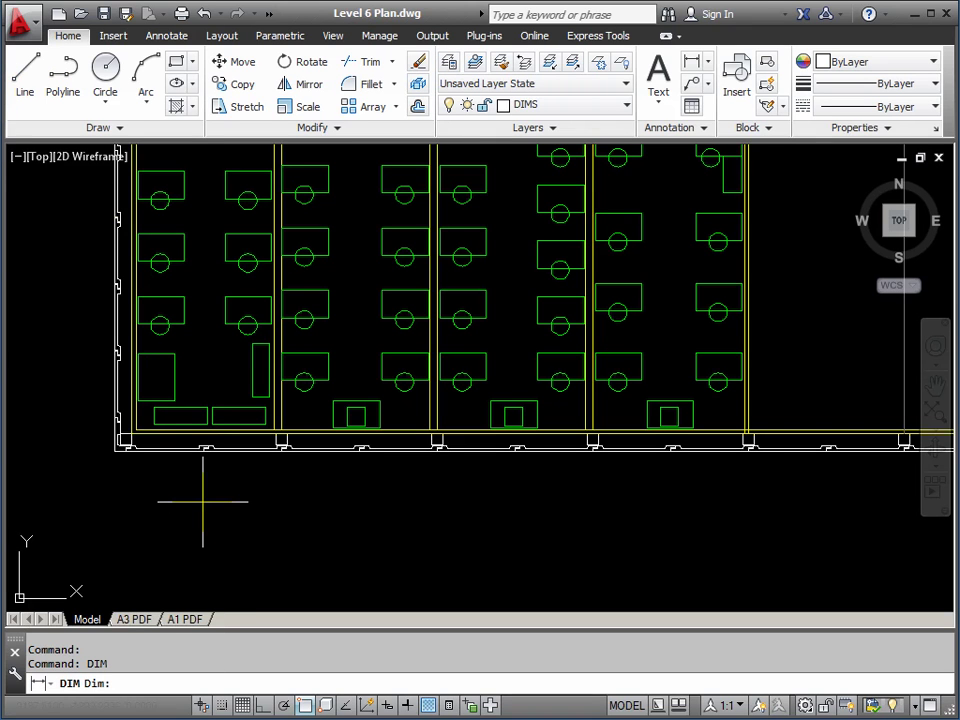
key("Return")
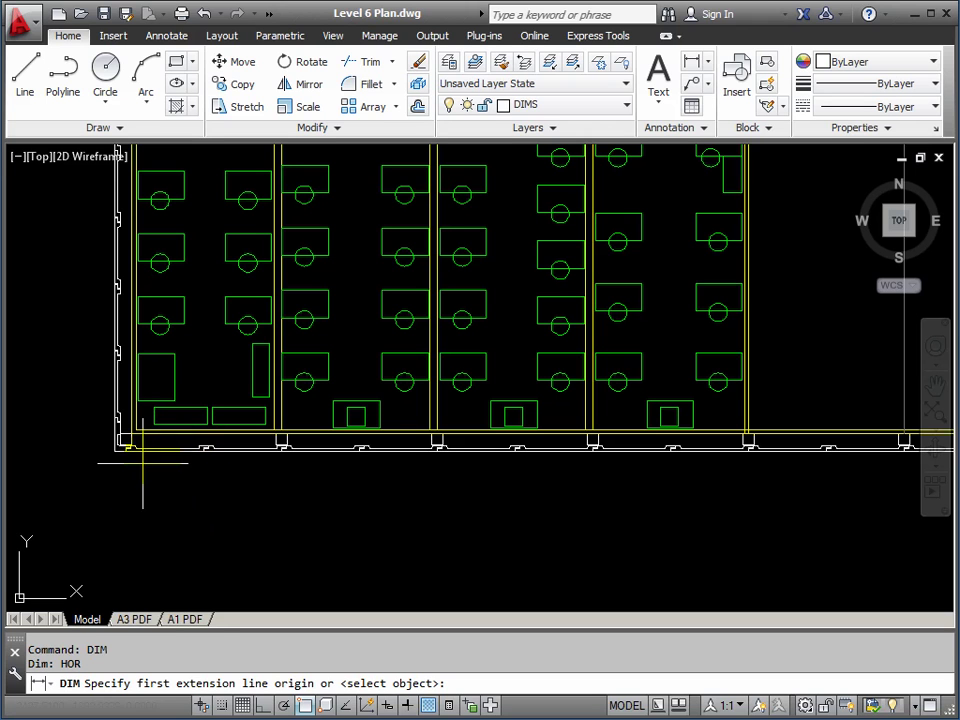
scroll(111, 465, "up", 5)
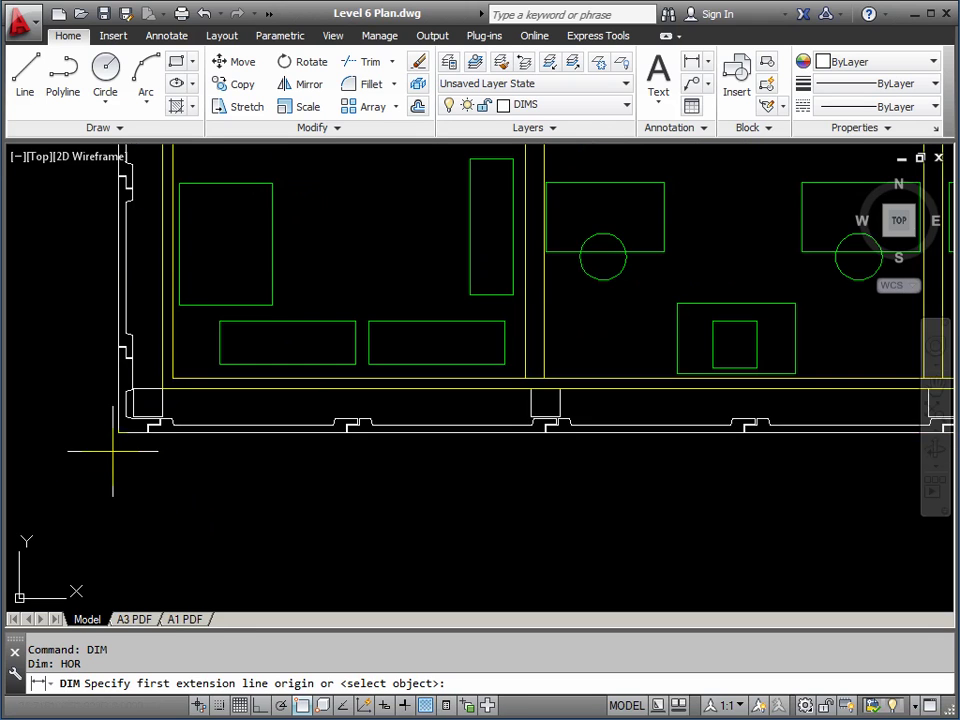
left_click(124, 408)
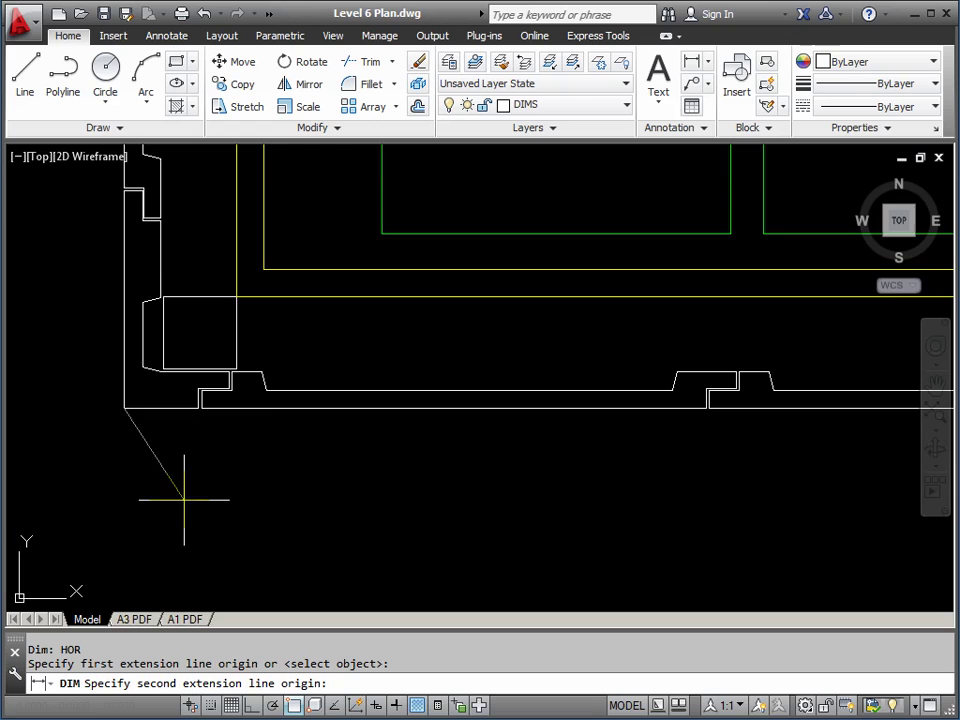
- Snap the second point to the south wall's right corner and move on to the dimension text
scroll(461, 508, "down", 4)
scroll(557, 485, "up", 2)
scroll(514, 476, "down", 3)
middle_click_drag(658, 456, 444, 456)
middle_click_drag(647, 456, 160, 445)
scroll(667, 487, "up", 3)
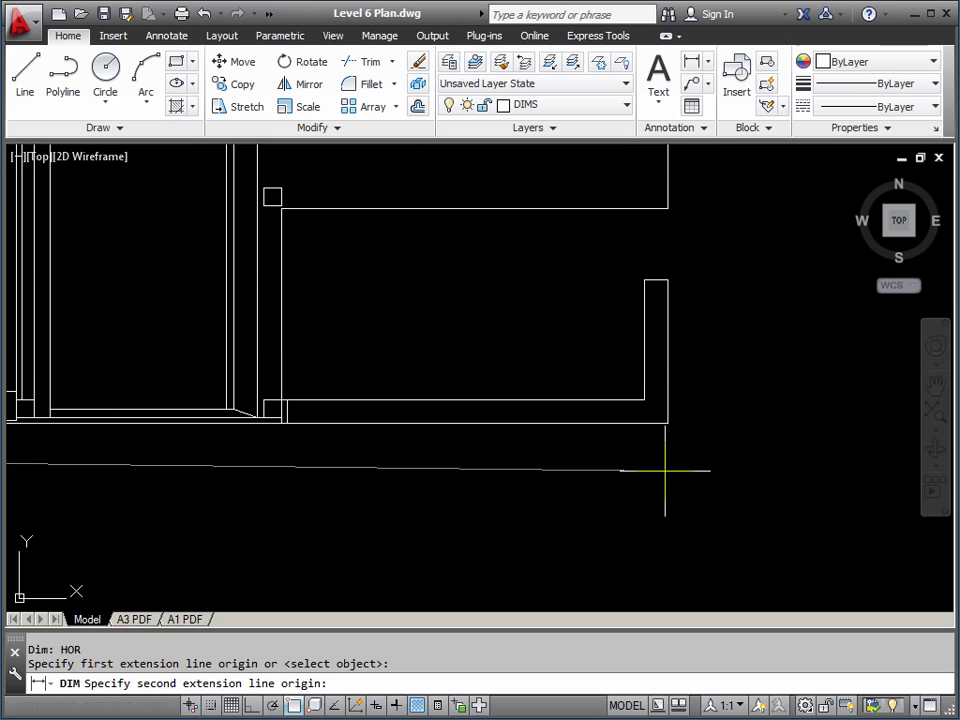
left_click(667, 424)
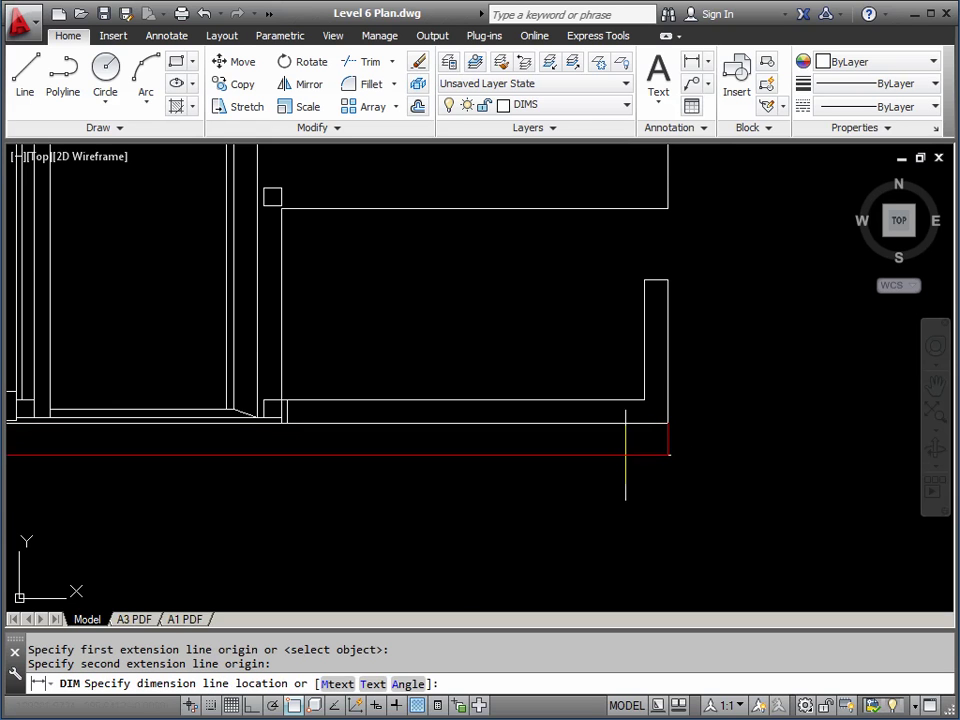
scroll(357, 460, "down", 3)
scroll(328, 454, "down", 1)
middle_click_drag(328, 454, 765, 454)
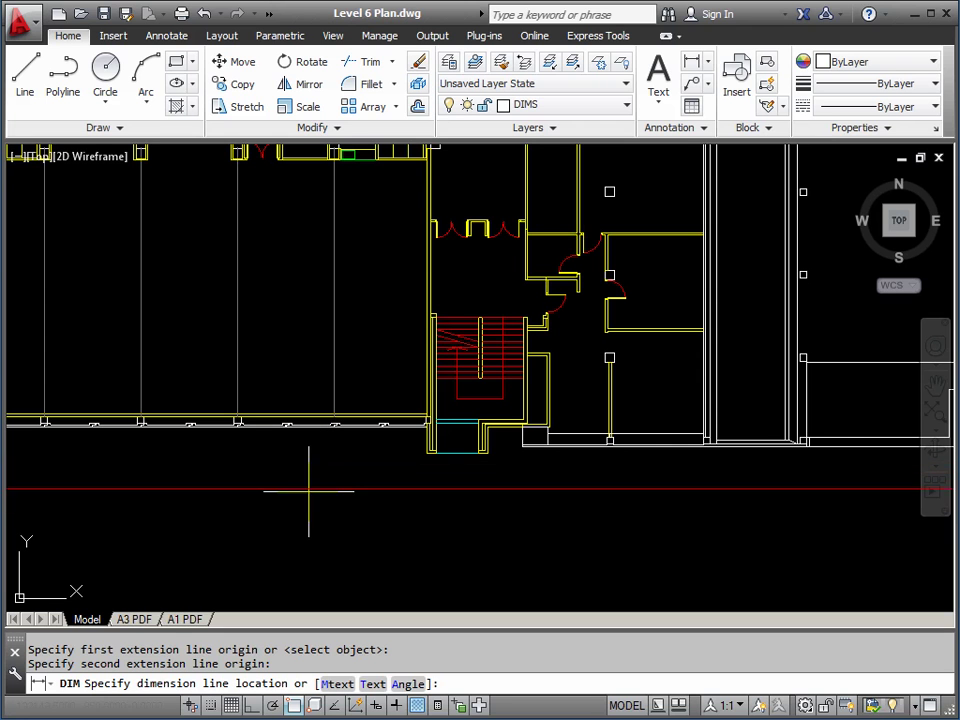
mouse_move(291, 470)
middle_mouse_down()
mouse_move(519, 470)
mouse_move(190, 470)
mouse_move(429, 471)
middle_mouse_up()
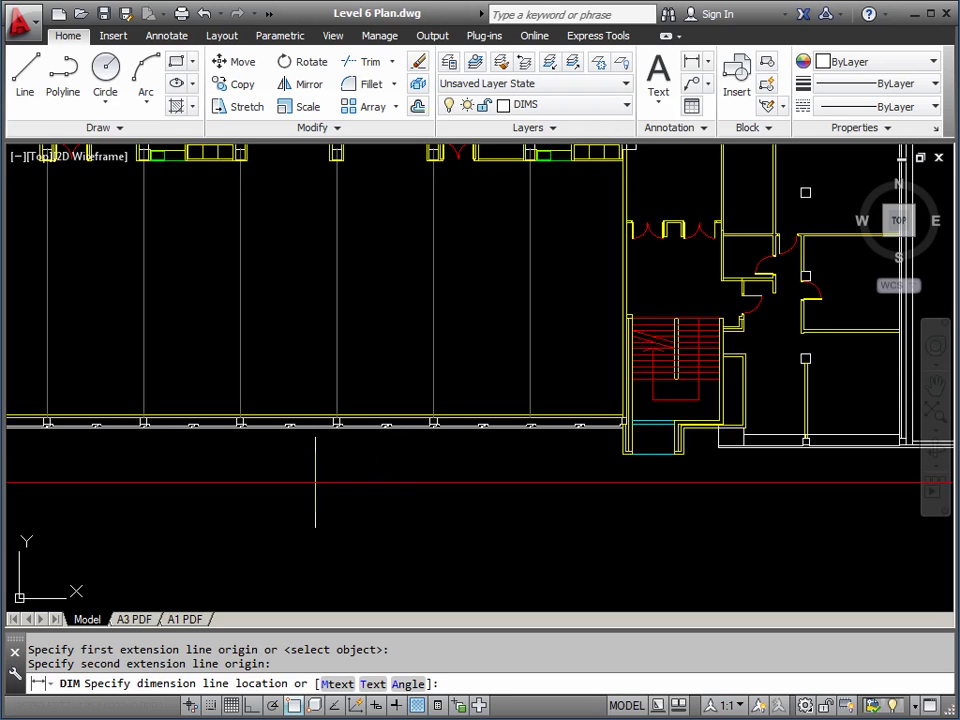
type("t")
key("Return")
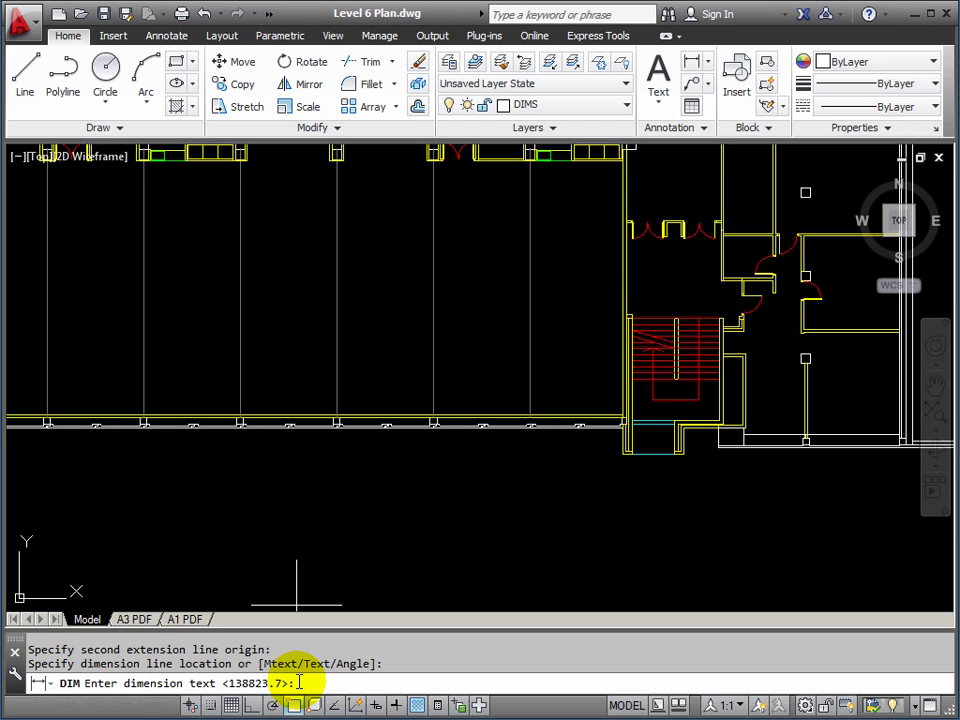
- Accept the measured 138823.7 as the dimension text
key("Return")
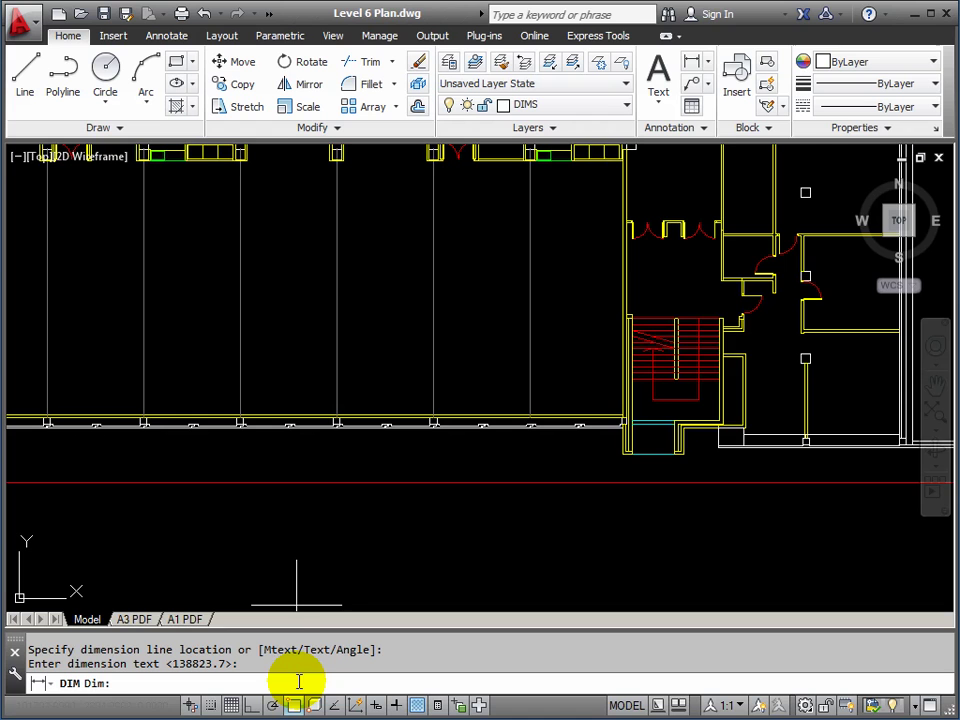
scroll(335, 440, "down", 5)
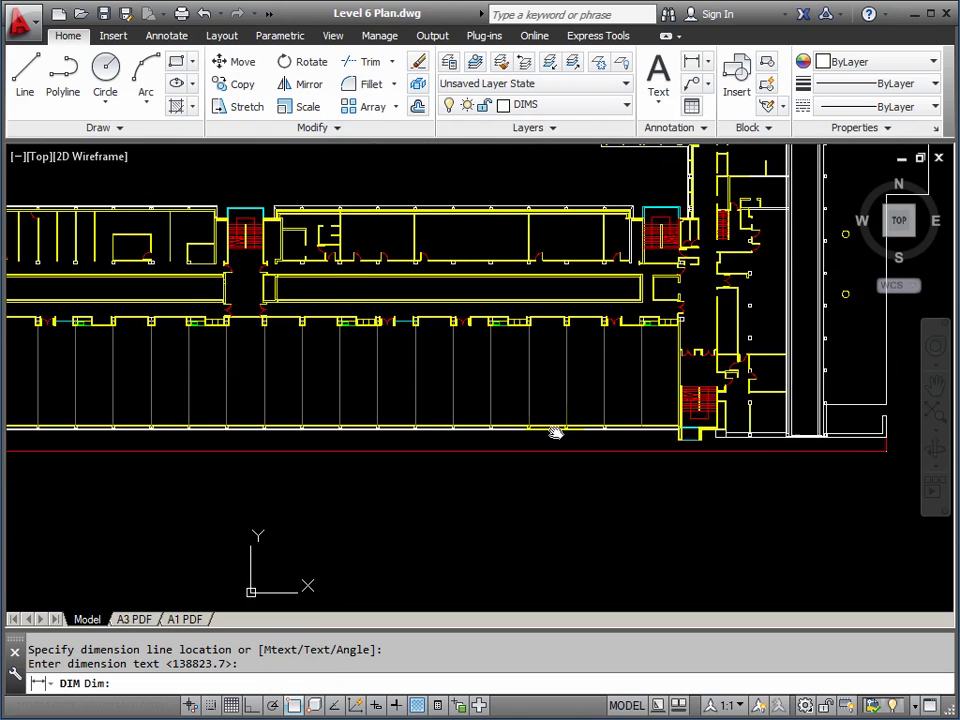
scroll(733, 418, "down", 1)
scroll(679, 435, "up", 6)
- Switch to the A3 PDF layout with the Level 6 plan and office detail viewports
scroll(460, 430, "up", 3)
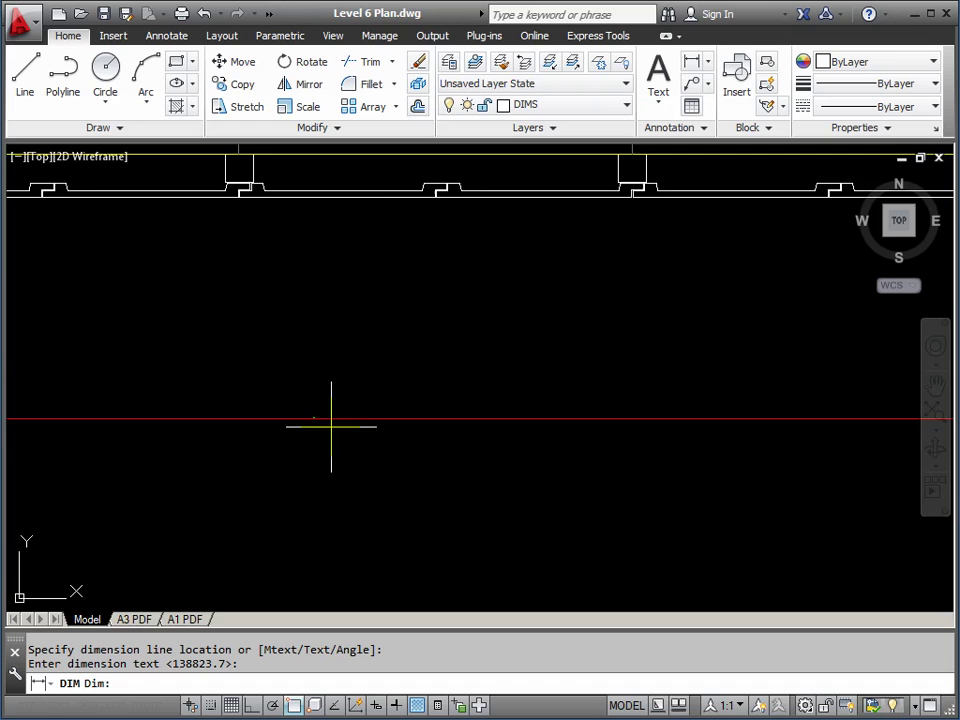
scroll(408, 500, "up", 5)
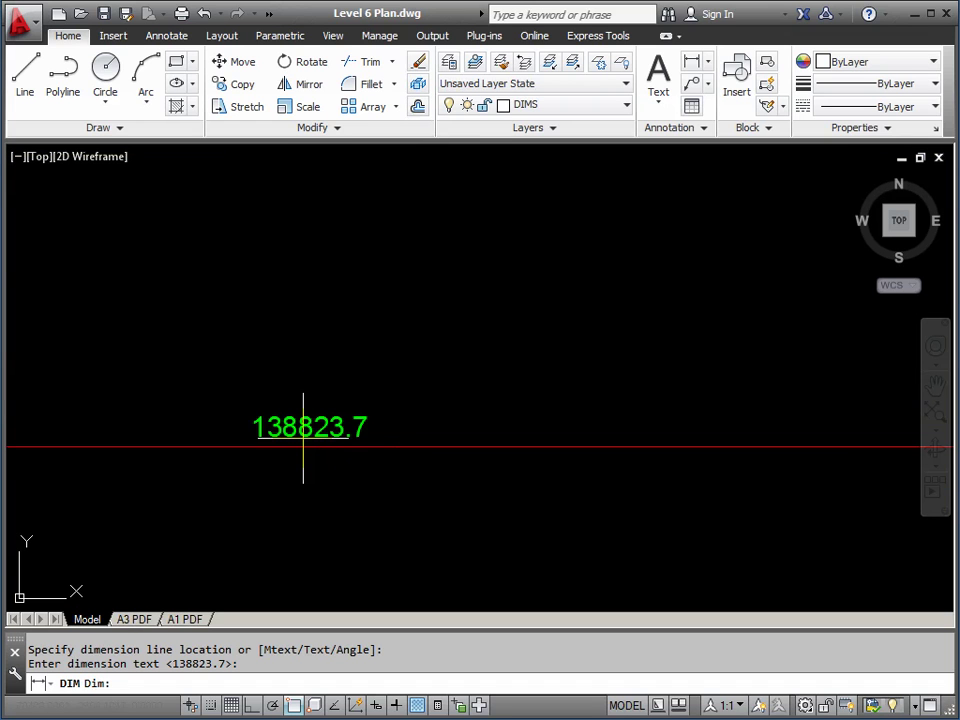
scroll(303, 438, "down", 6)
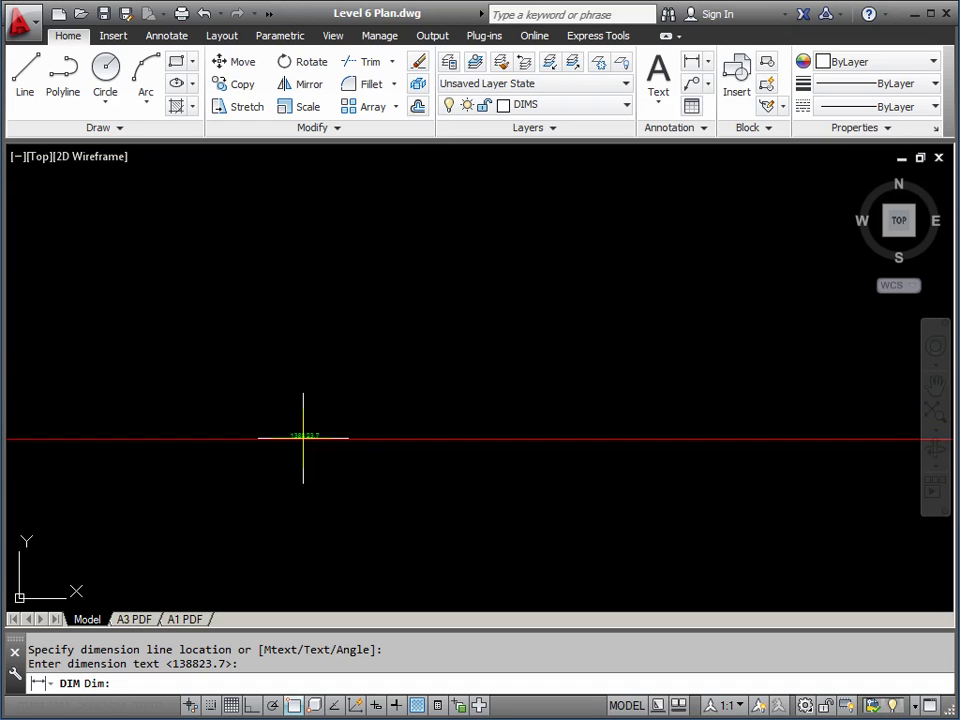
scroll(326, 397, "down", 6)
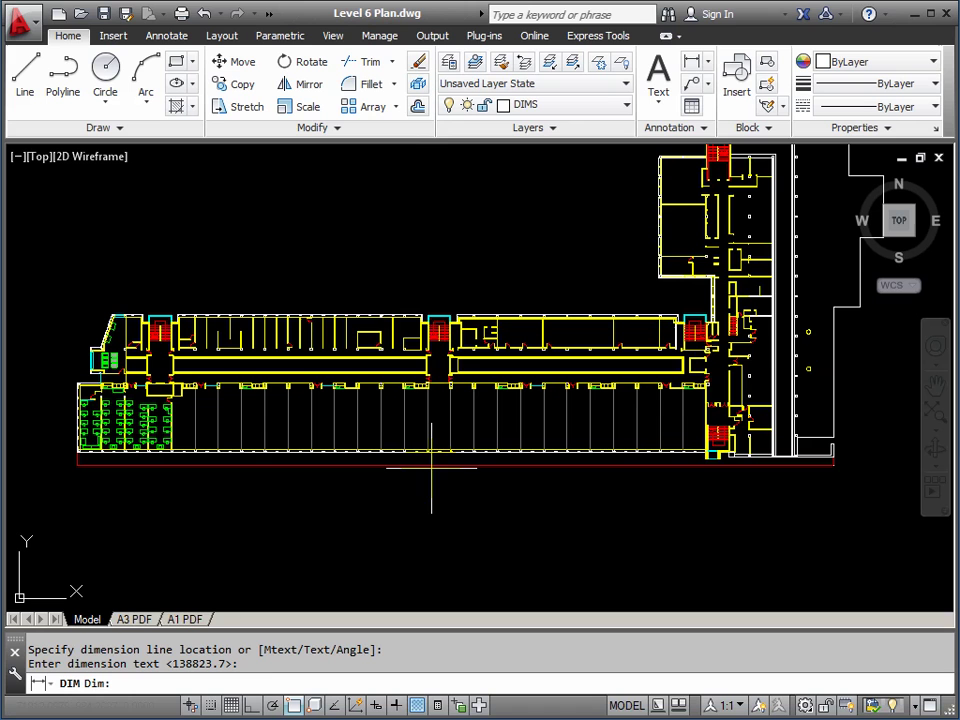
left_click(136, 620)
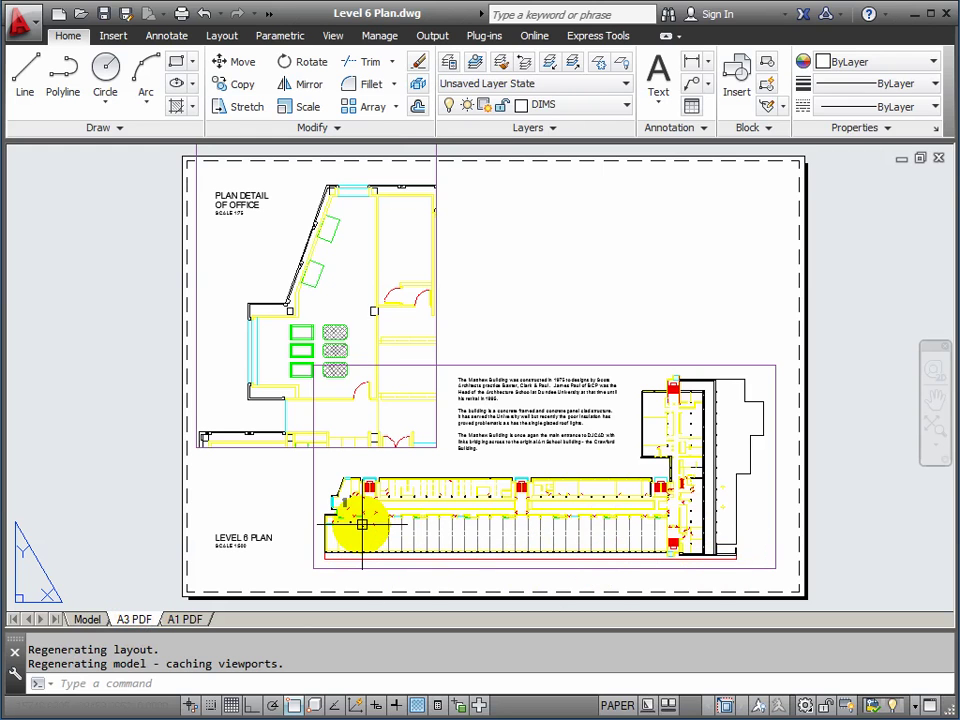
- Back in model space, set DIMSCALE to 500
left_click(88, 620)
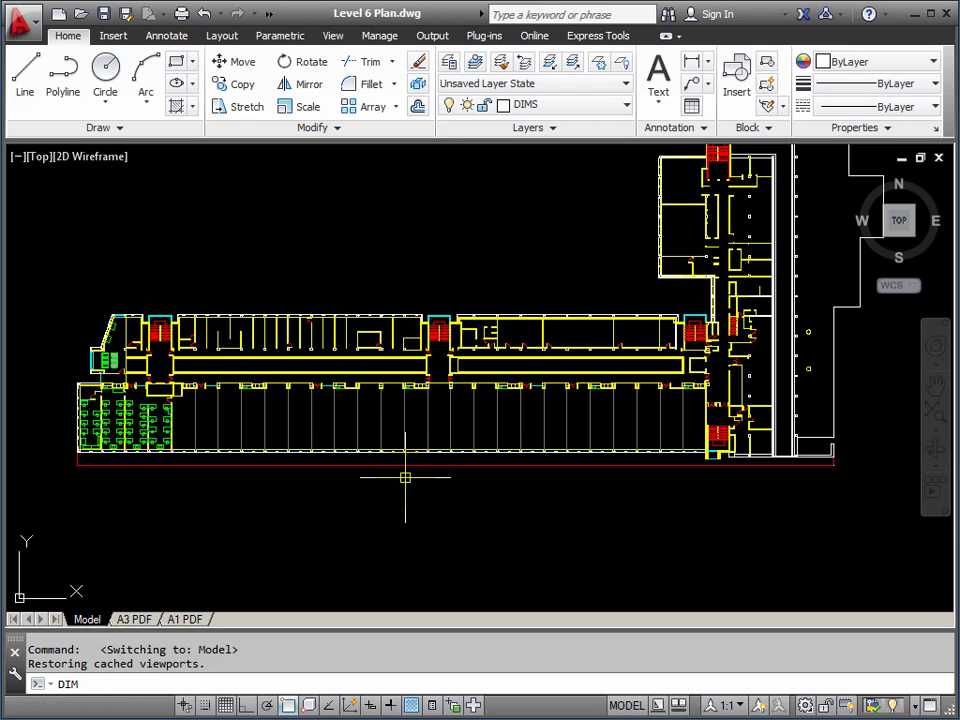
key("Return")
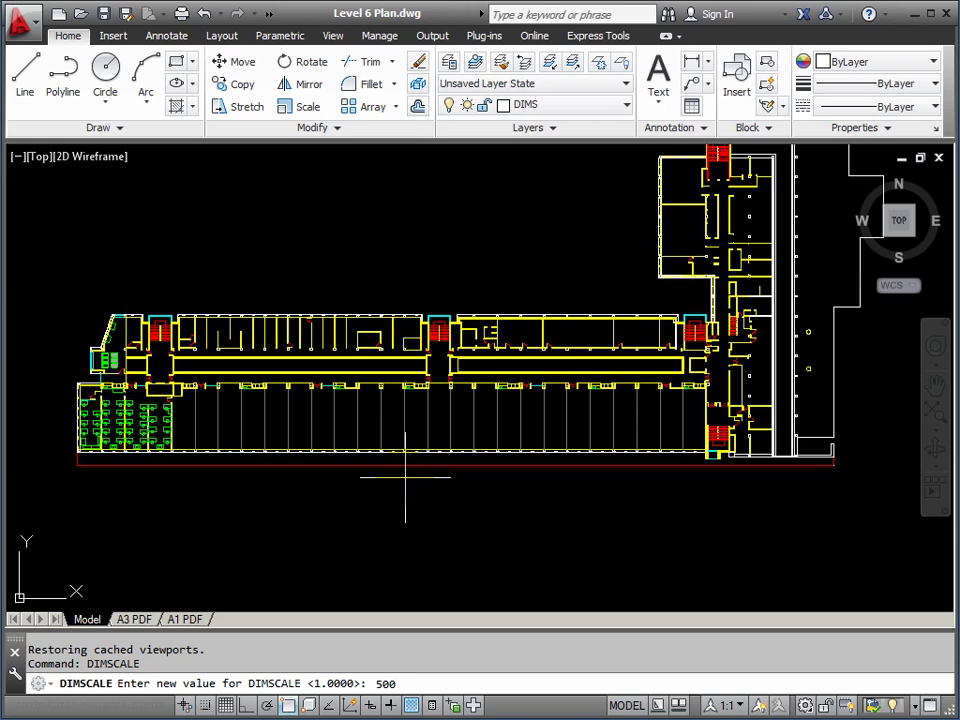
key("Return")
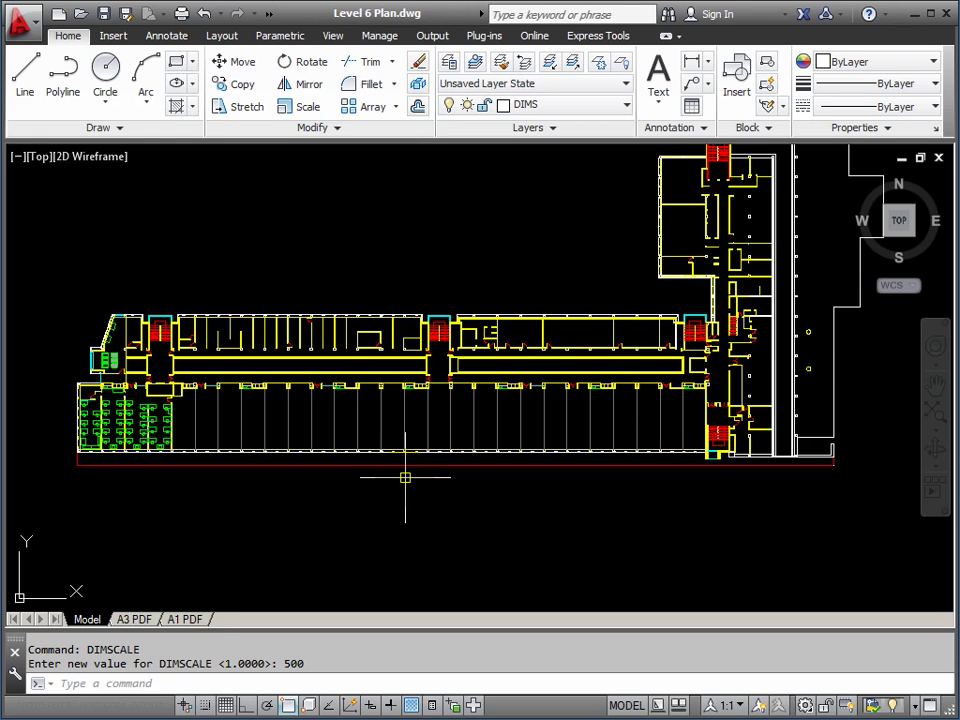
- Use DIM UPDATE to rescale the 138823.7 wall dimension
type("DIM")
key("Return")
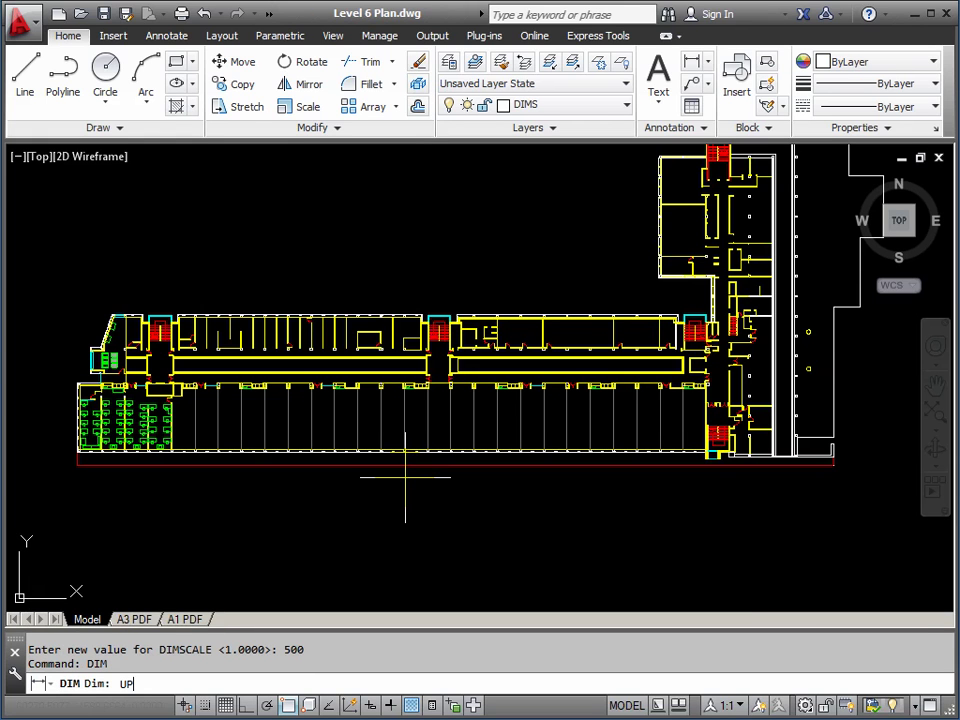
key("Return")
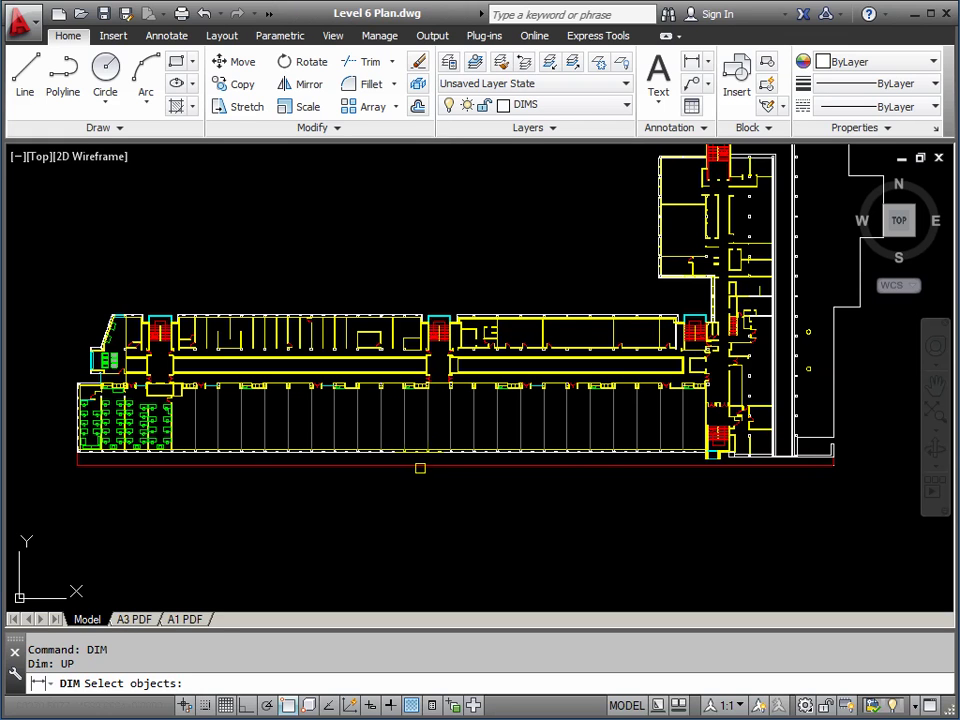
left_click(420, 468)
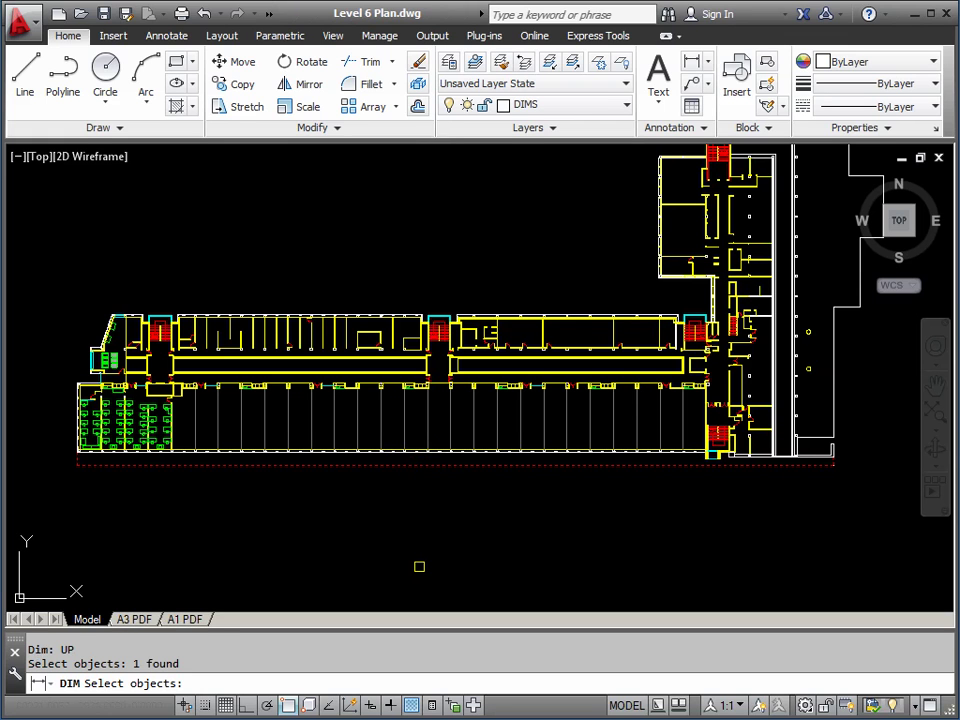
key("Return")
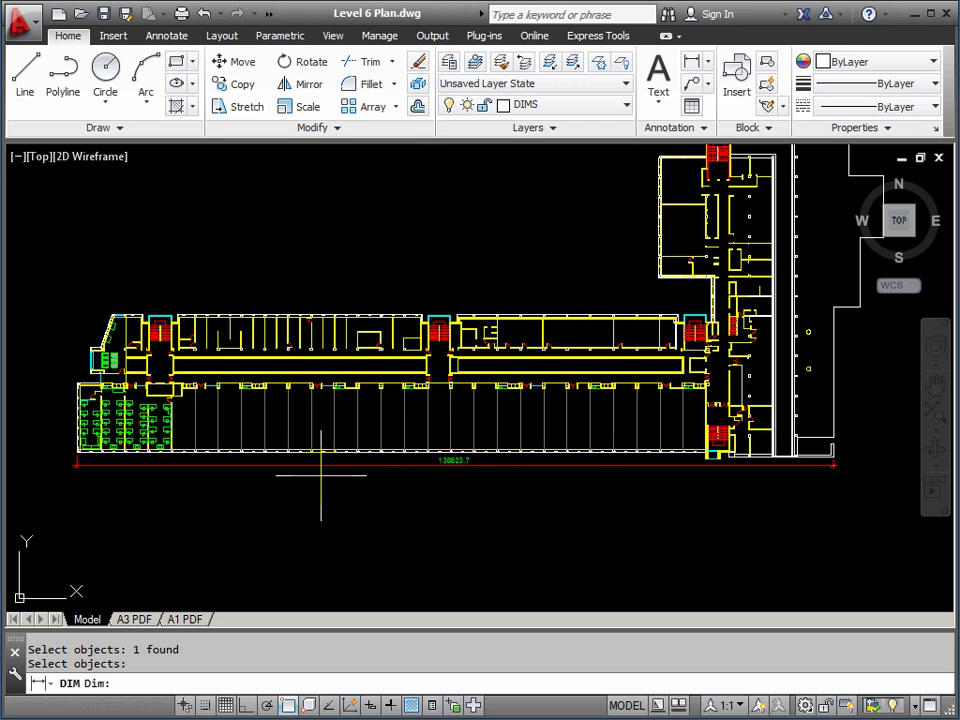
middle_click_drag(764, 476, 729, 491)
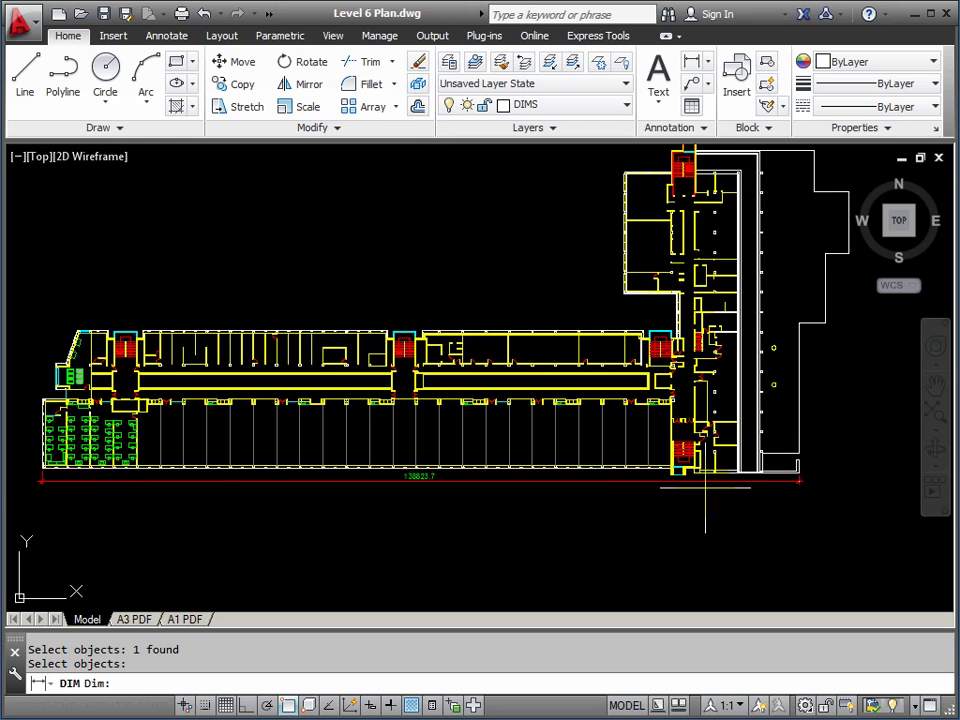
scroll(790, 490, "up", 4)
scroll(761, 477, "up", 5)
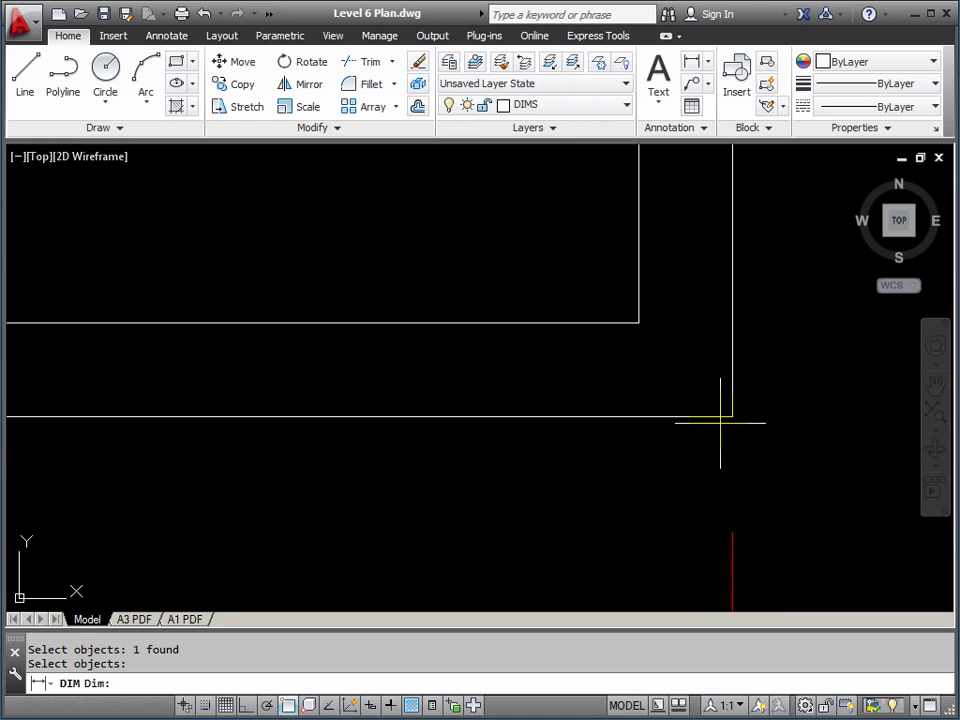
scroll(343, 450, "down", 6)
middle_click_drag(478, 453, 328, 467)
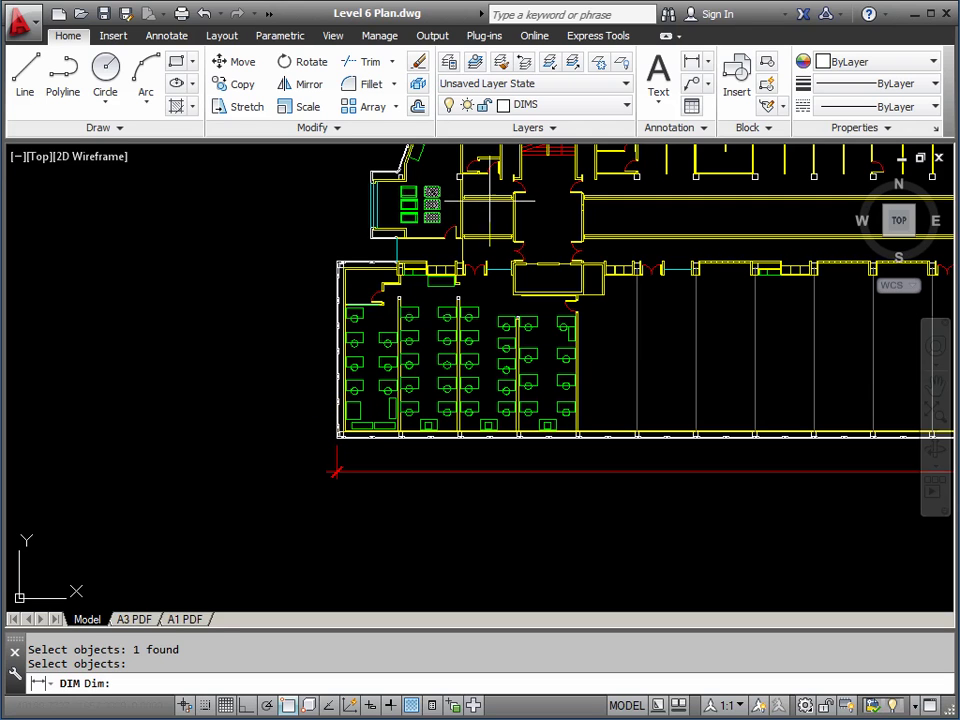
left_click(627, 108)
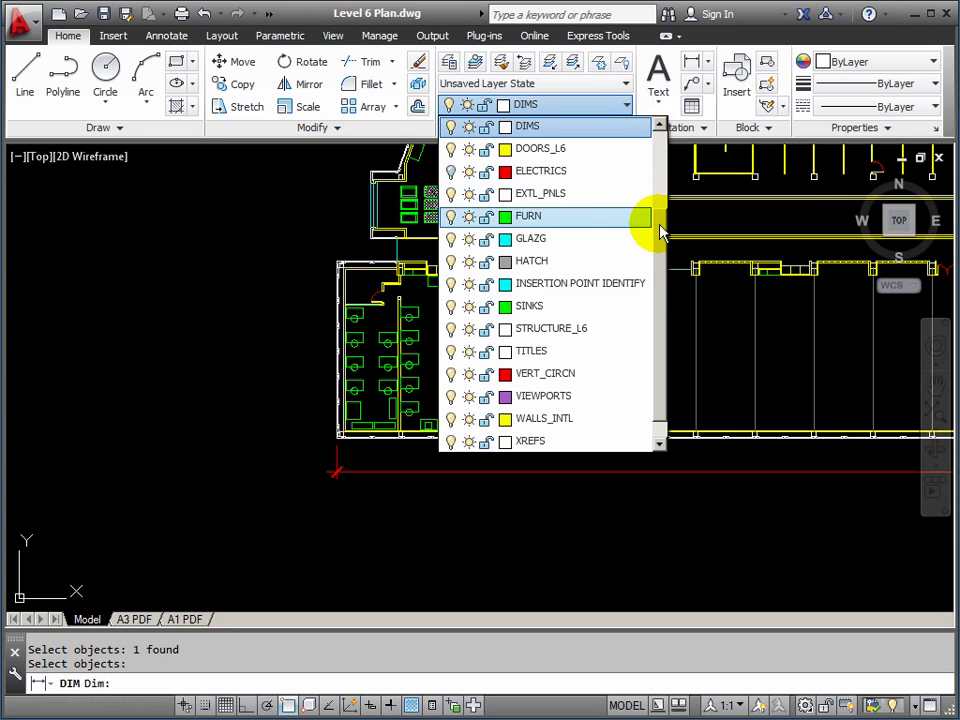
scroll(656, 222, "up", 3)
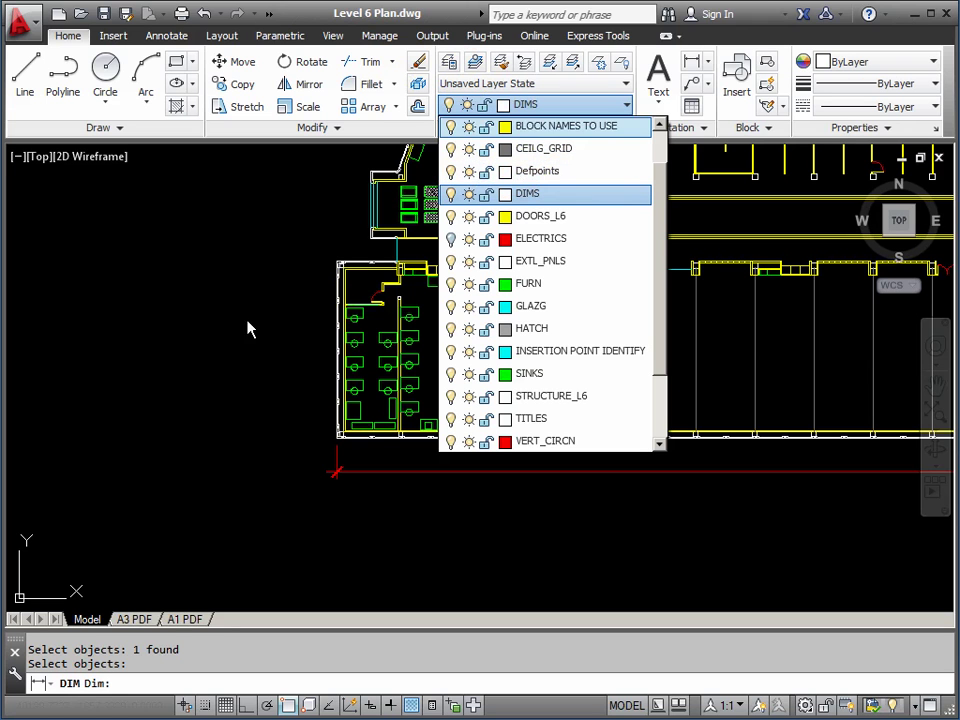
left_click(234, 366)
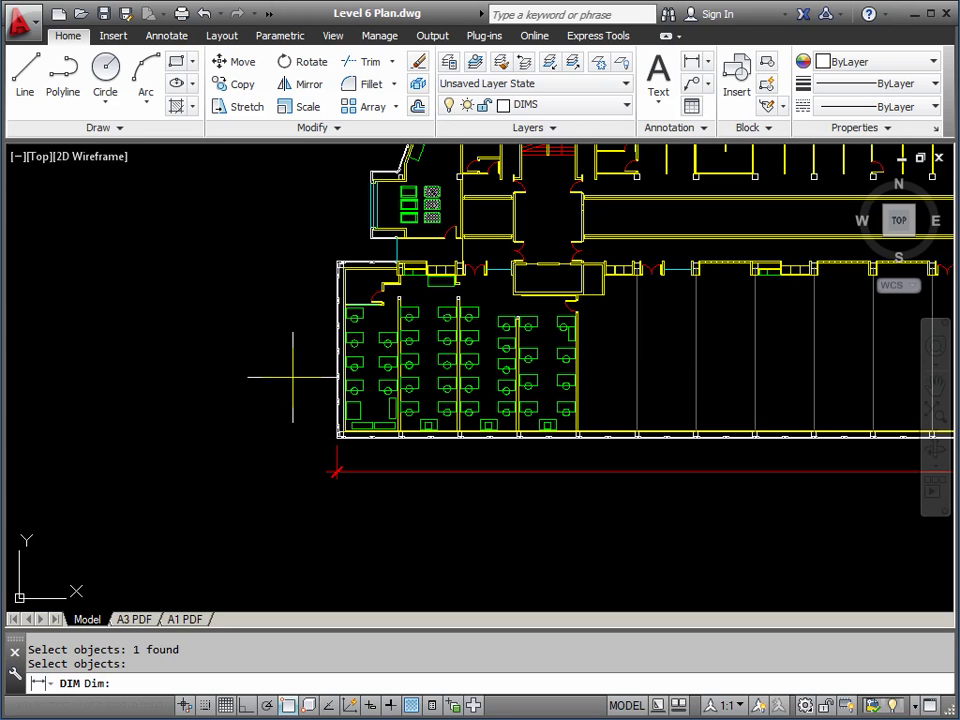
middle_click_drag(336, 414, 160, 446)
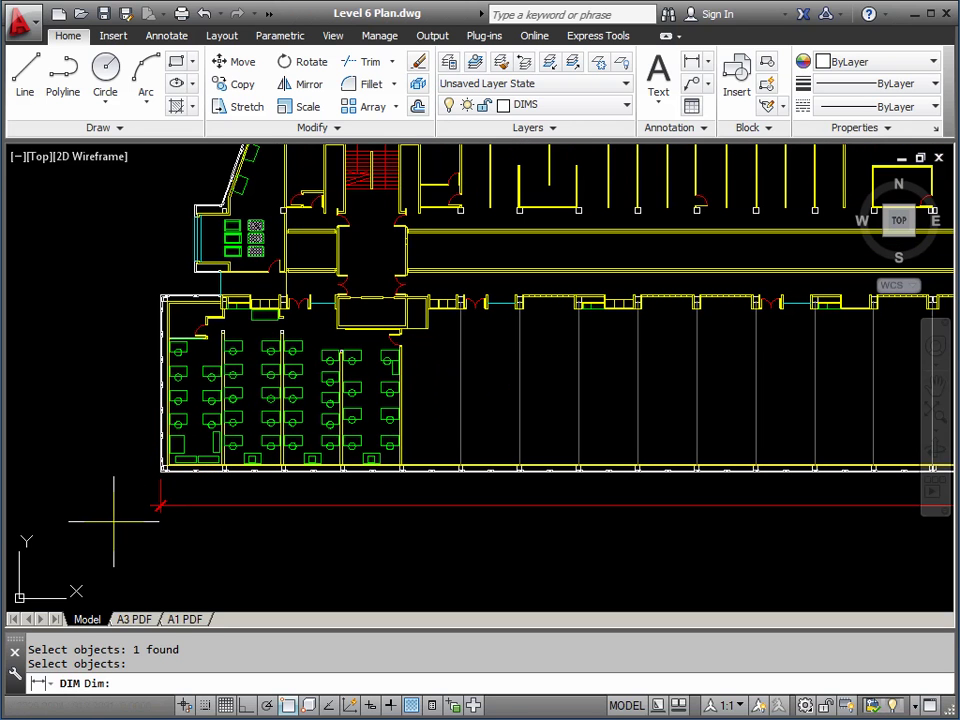
scroll(137, 523, "up", 5)
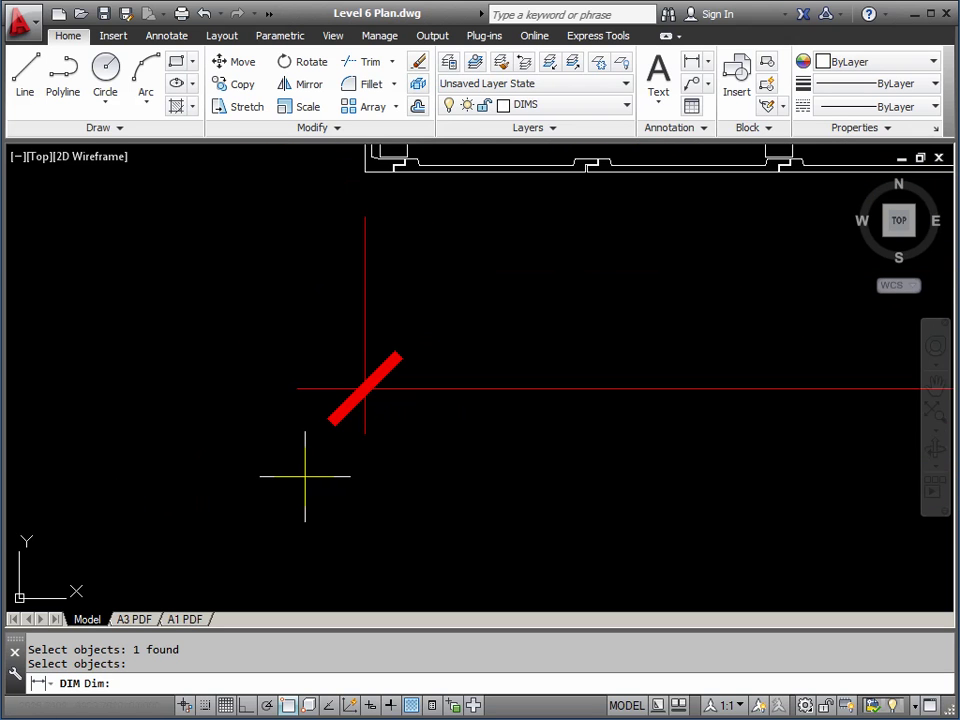
scroll(305, 476, "down", 6)
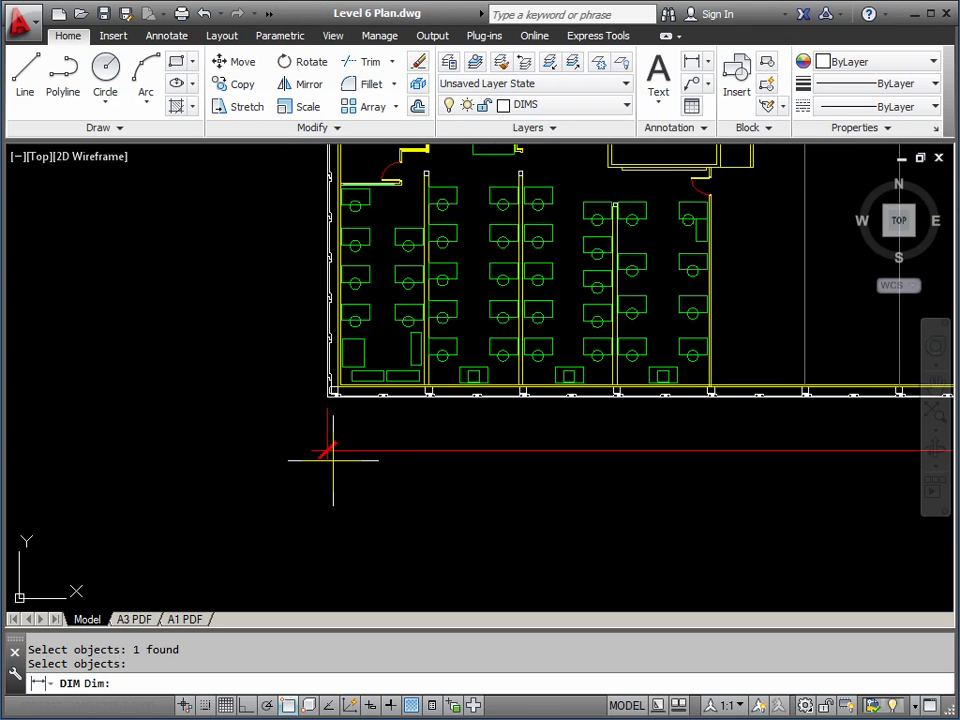
scroll(336, 457, "up", 2)
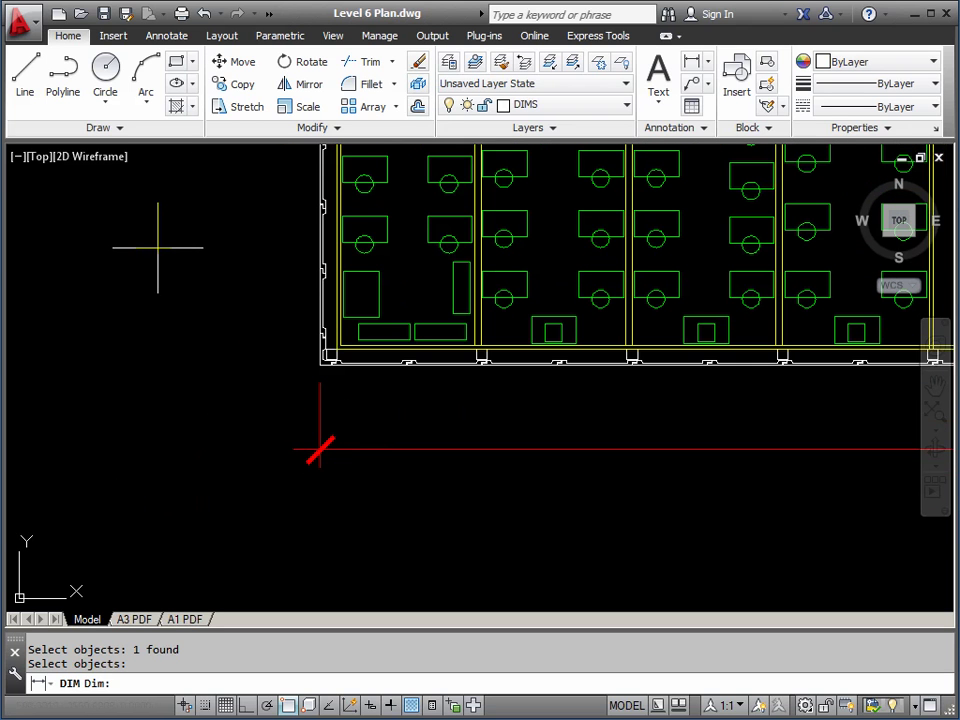
- Cancel DIM and select the 138823.7 dimension for grip editing
key("Escape")
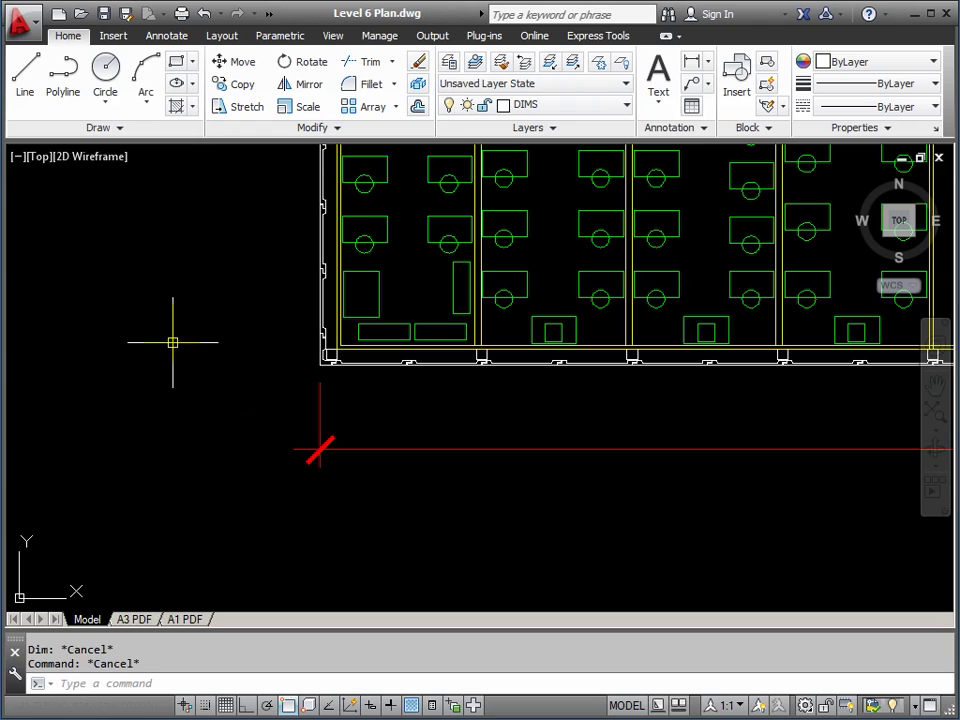
left_click(417, 449)
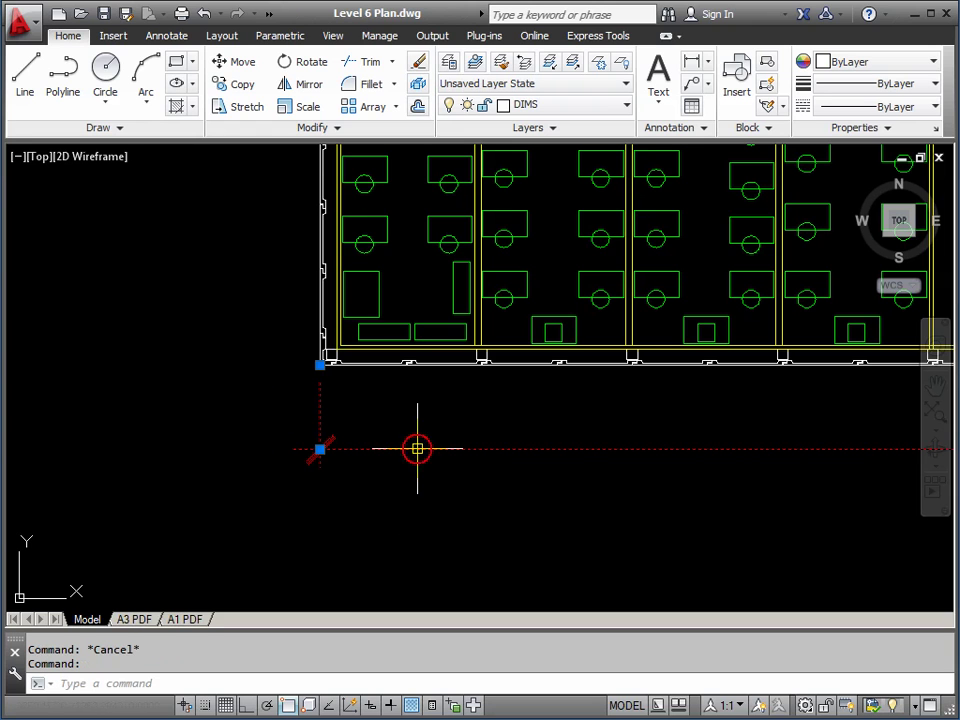
left_click(320, 449)
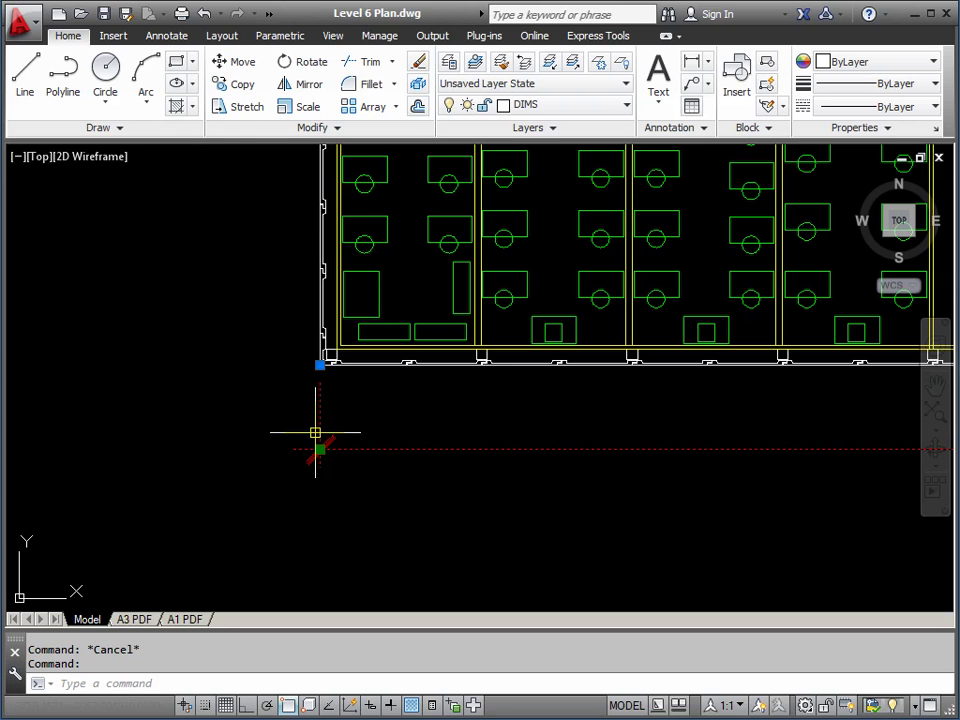
scroll(240, 435, "down", 5)
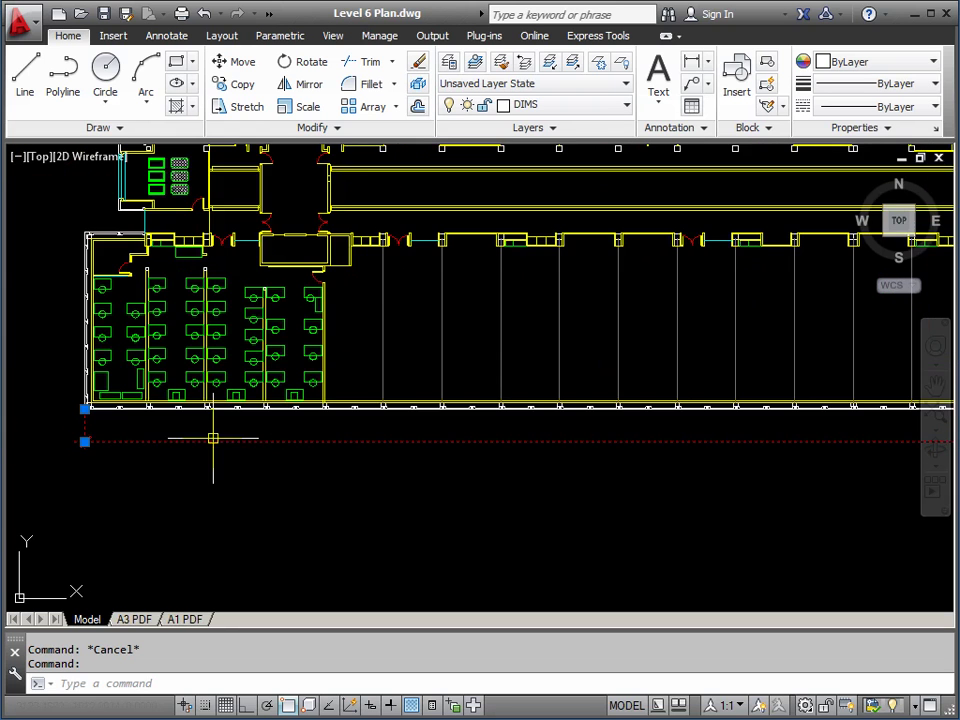
scroll(229, 437, "down", 4)
scroll(103, 459, "up", 2)
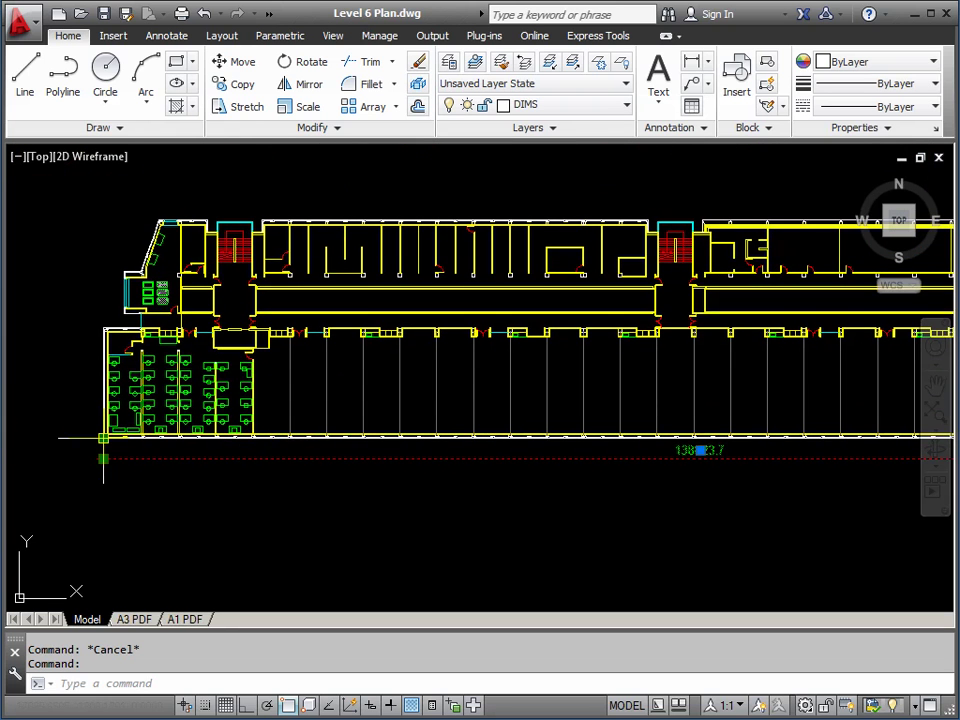
left_click(103, 437)
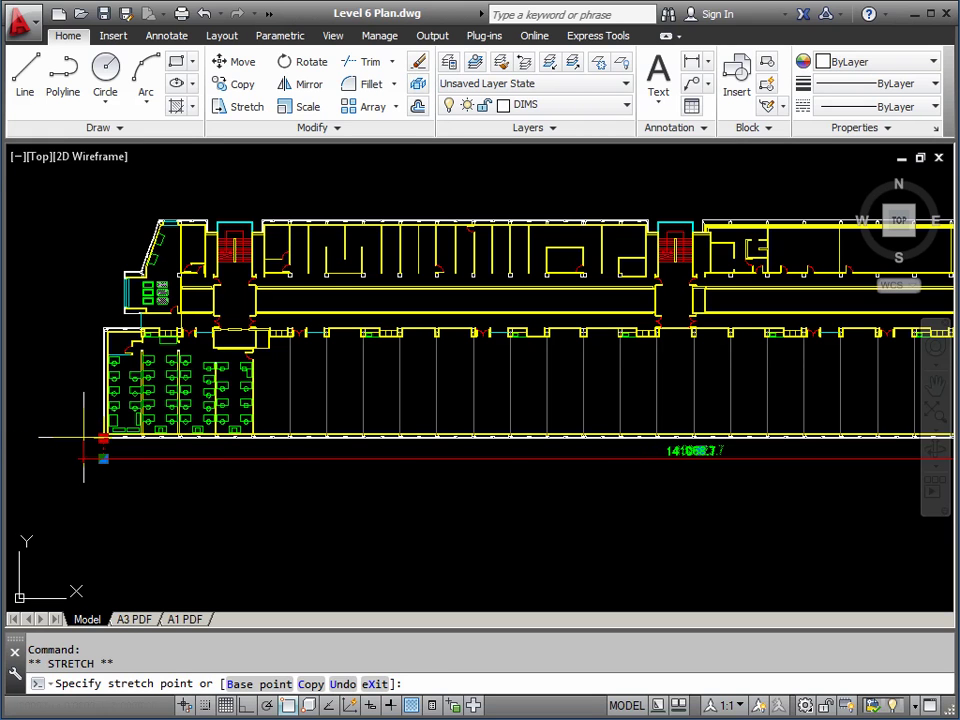
key("Escape")
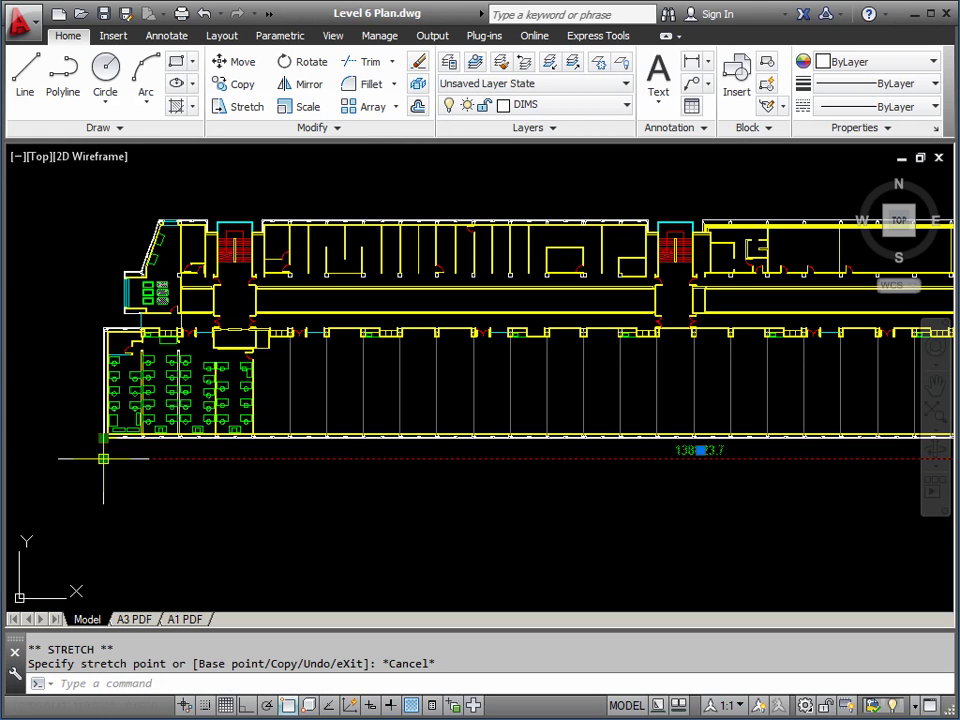
- Move the dimension line down to sit just below the plan's south edge
left_click(103, 458)
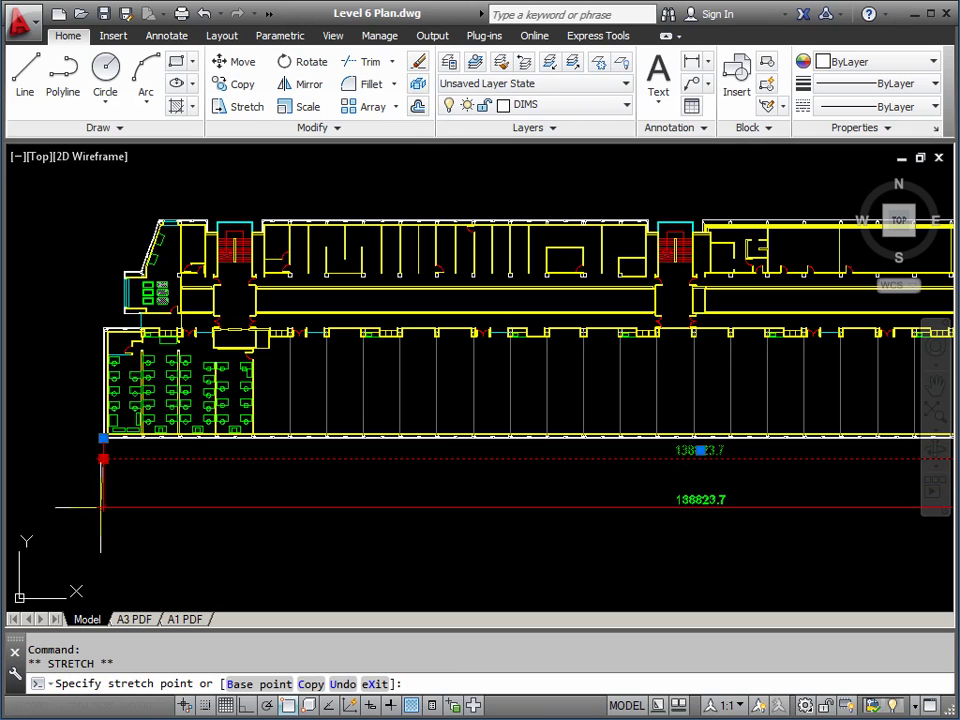
left_click(101, 505)
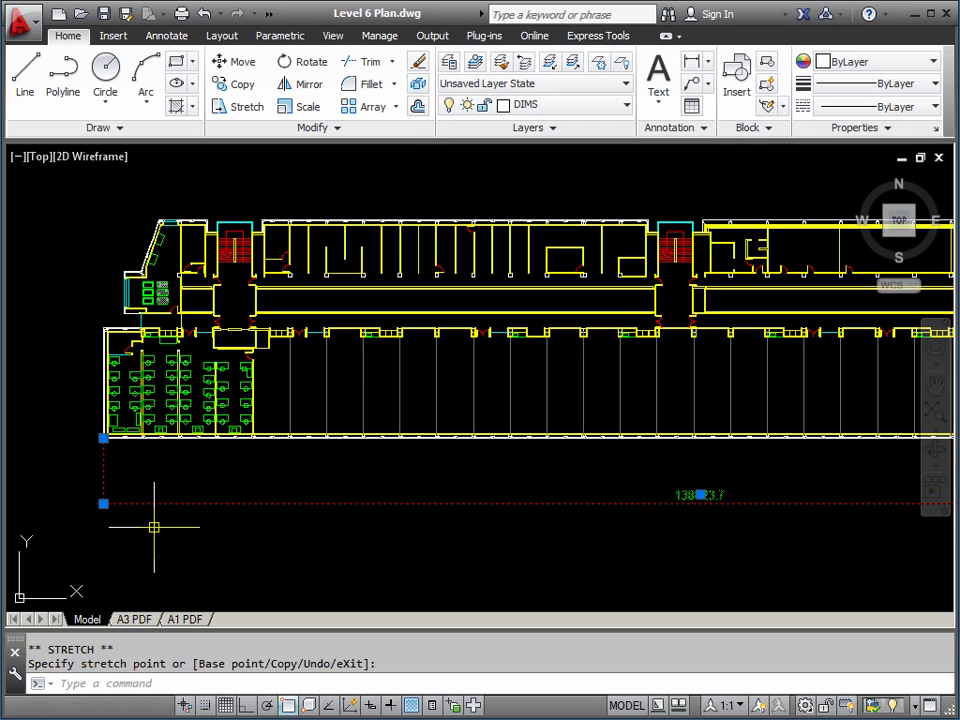
left_click(103, 503)
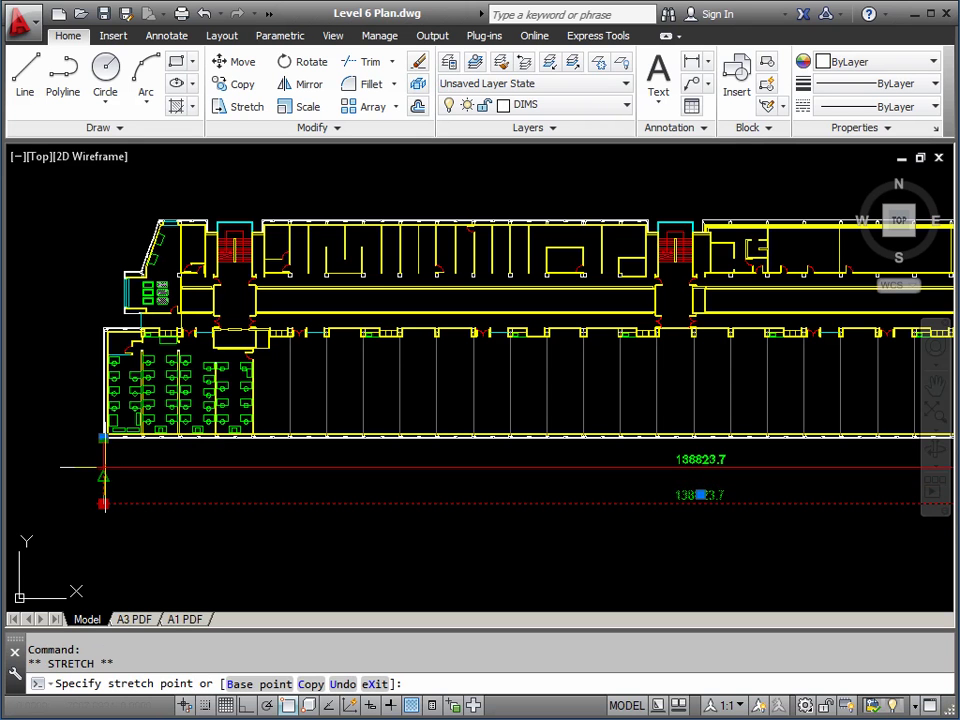
scroll(103, 467, "up", 4)
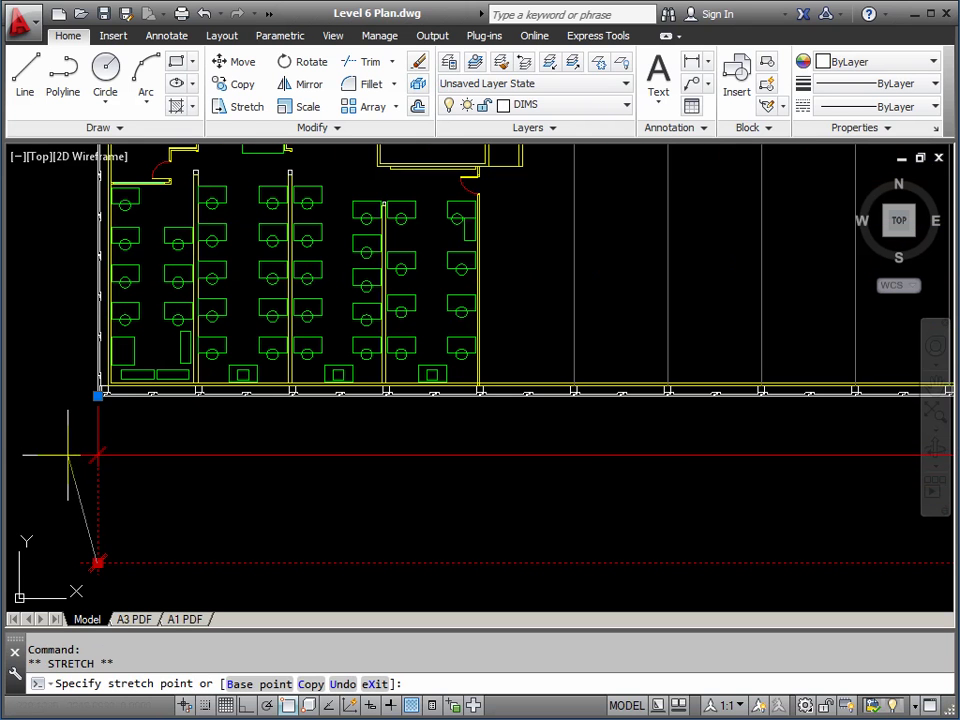
scroll(110, 450, "down", 5)
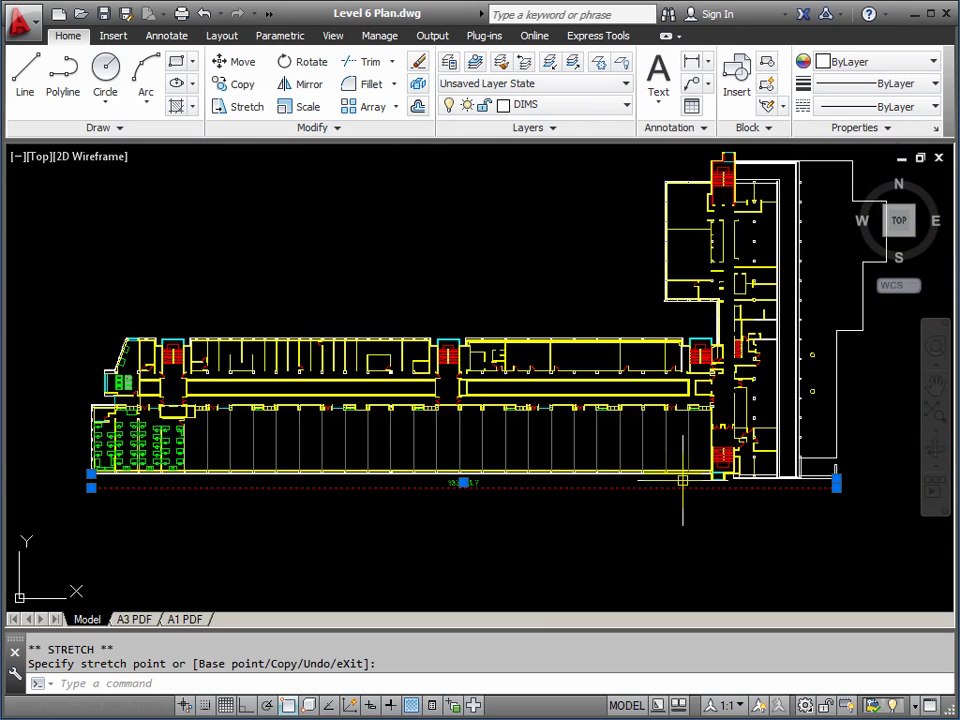
scroll(460, 492, "up", 4)
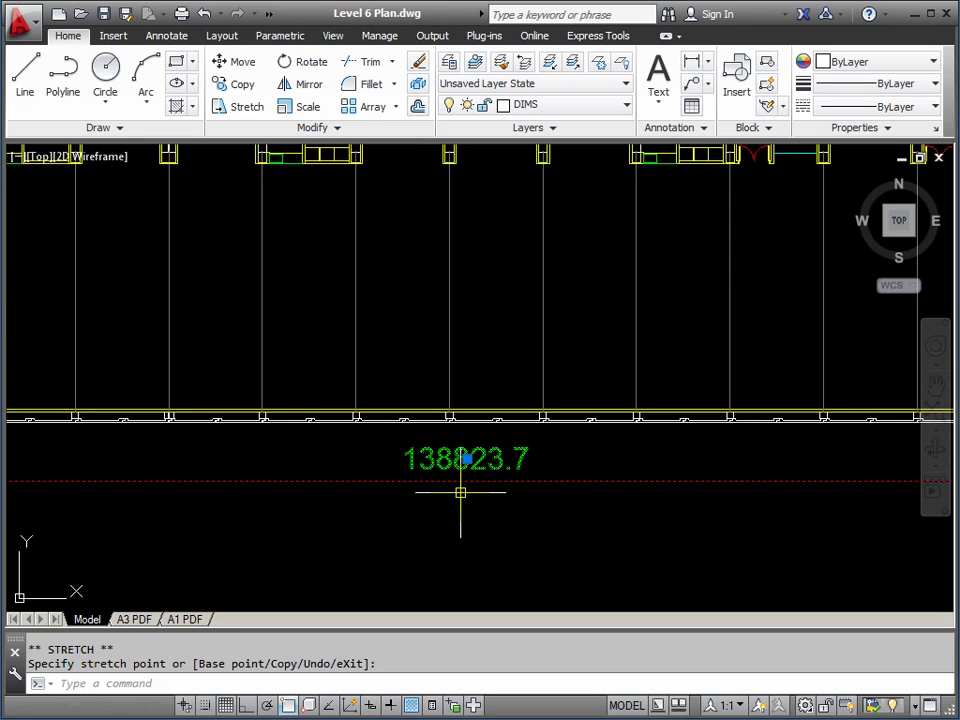
scroll(460, 492, "up", 4)
- Reposition the 138823.7 text centred just above its dimension line
mouse_move(474, 444)
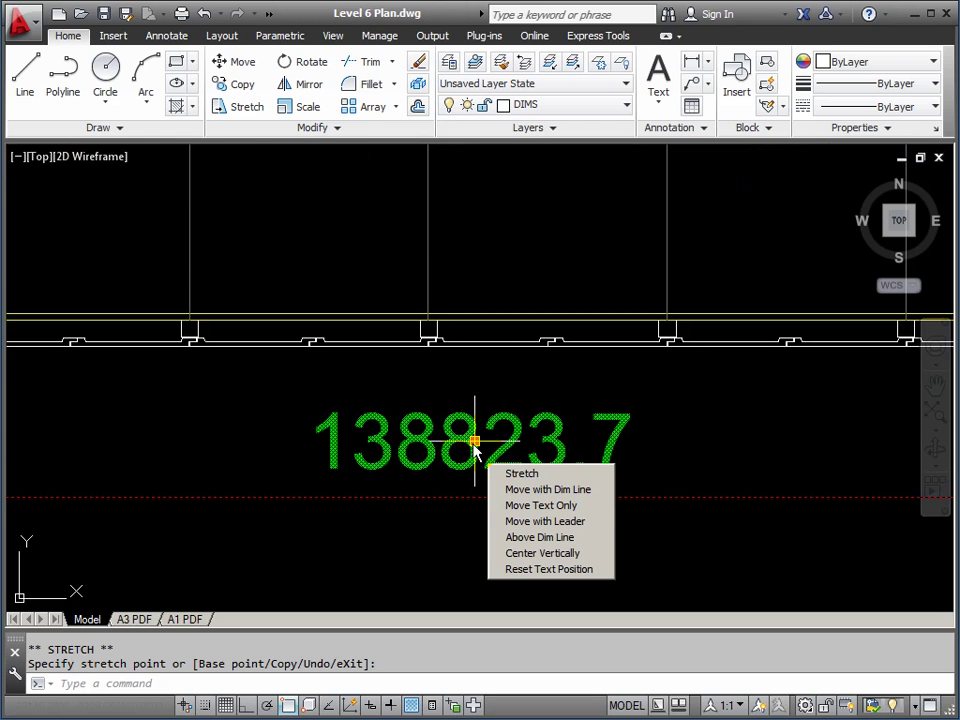
left_click(474, 444)
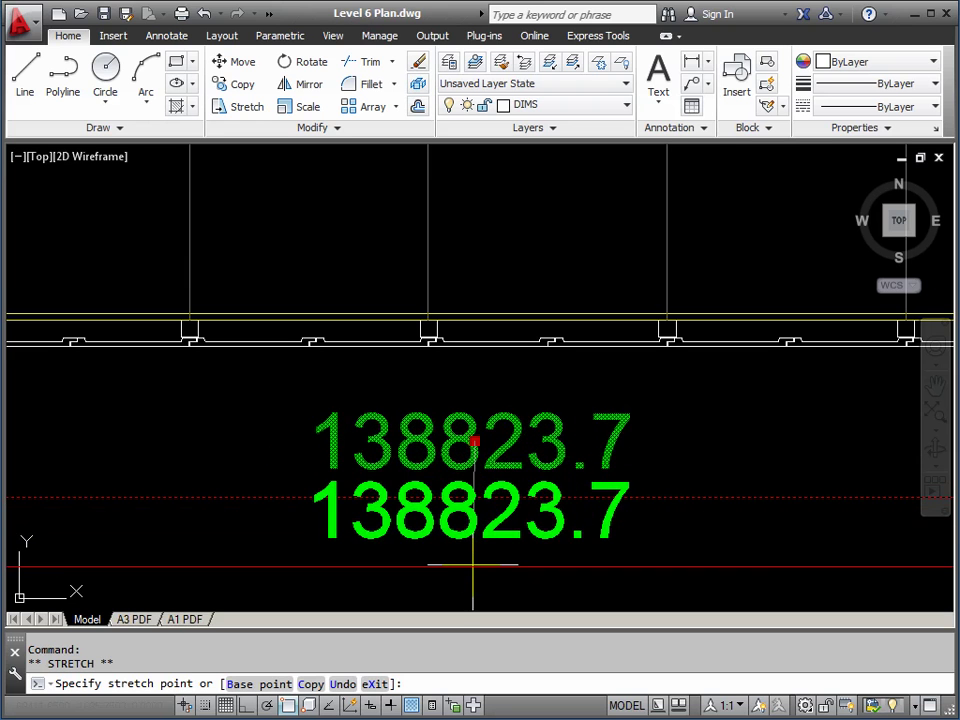
left_click(474, 558)
mouse_move(475, 562)
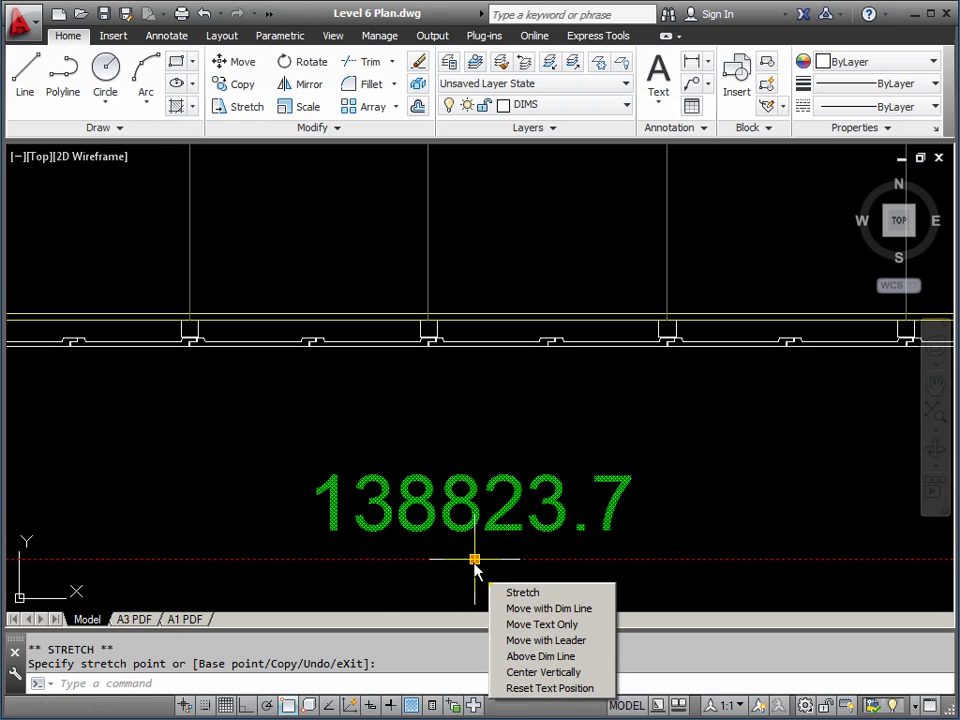
scroll(474, 560, "down", 5)
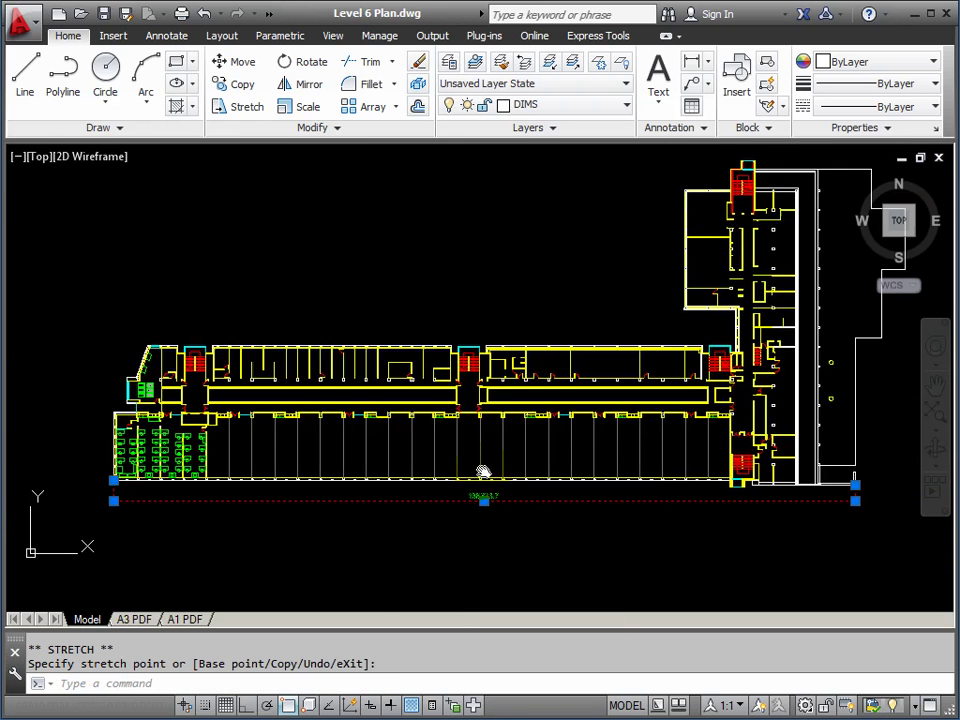
scroll(484, 500, "up", 3)
left_click(485, 502)
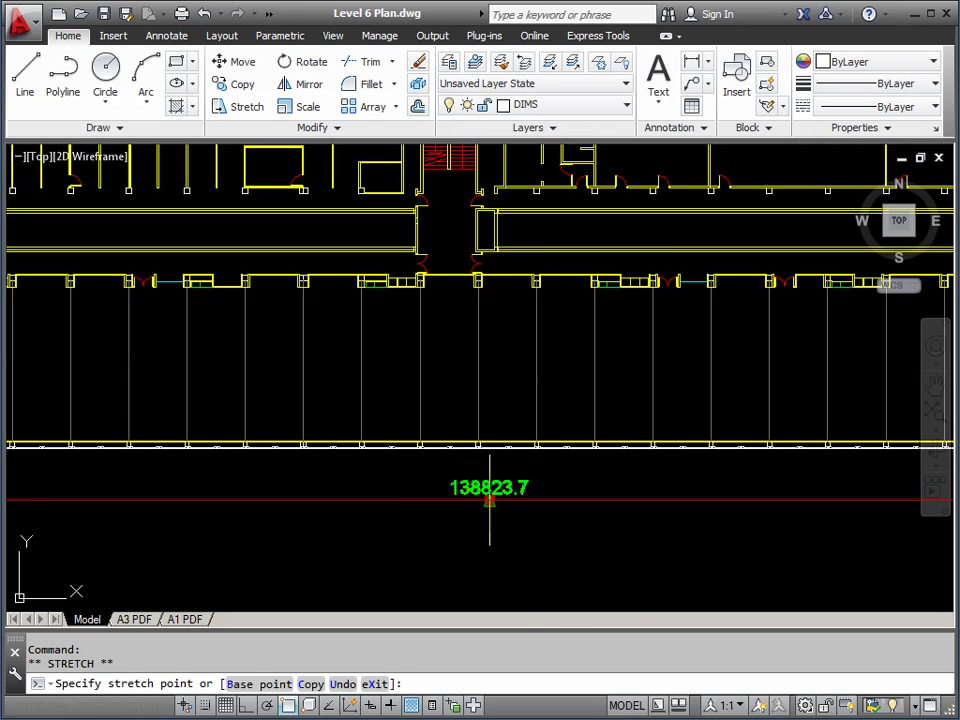
left_click(490, 503)
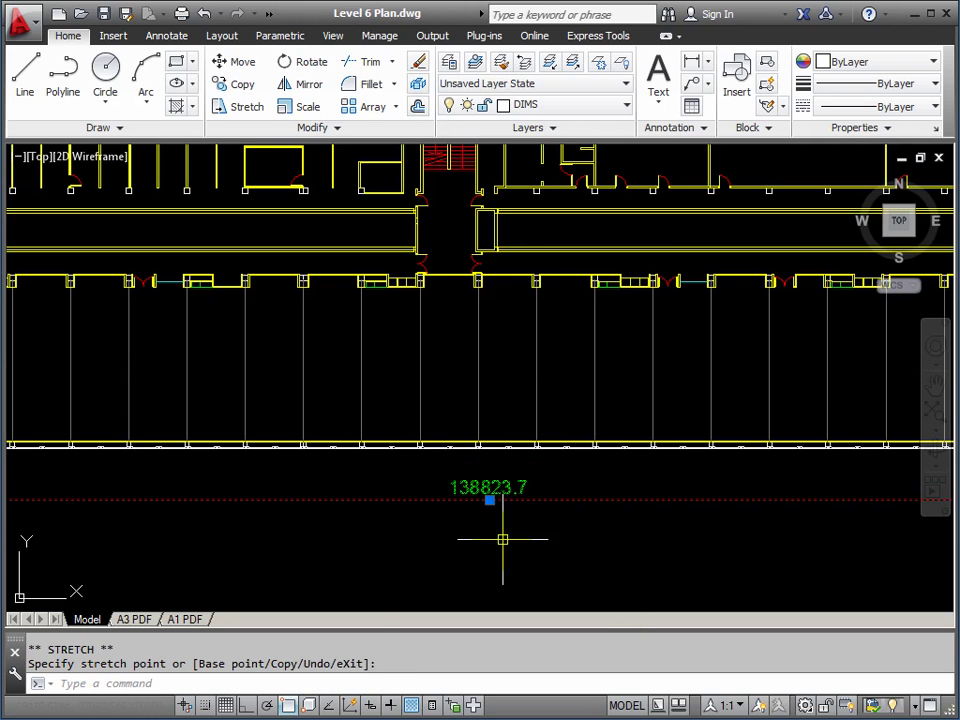
key("Escape")
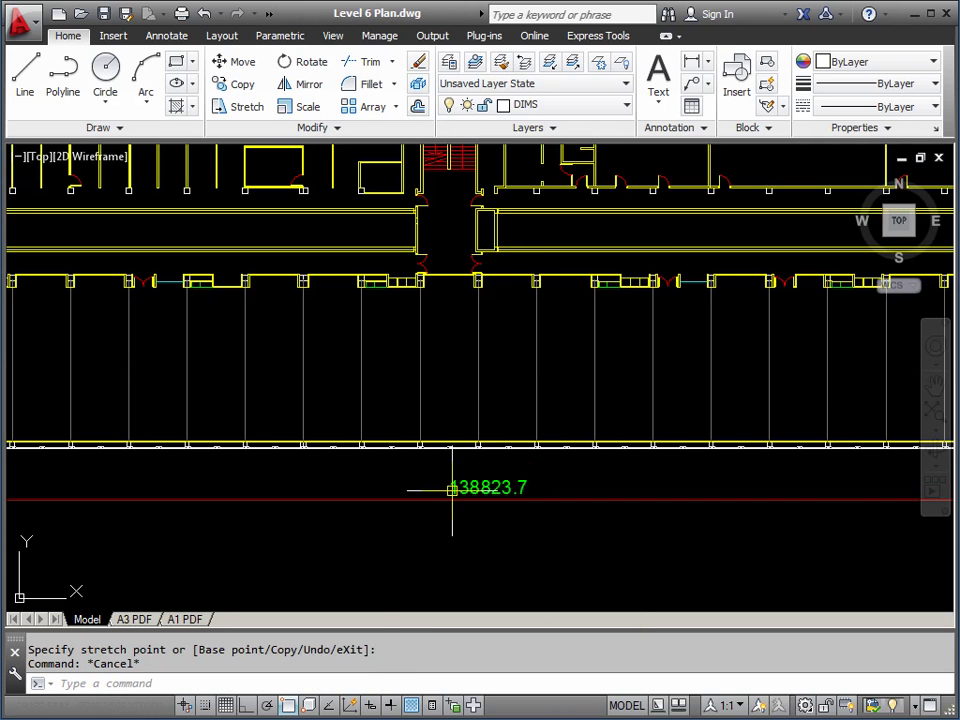
type("DINM")
key("Return")
type("TEDIT")
key("Return")
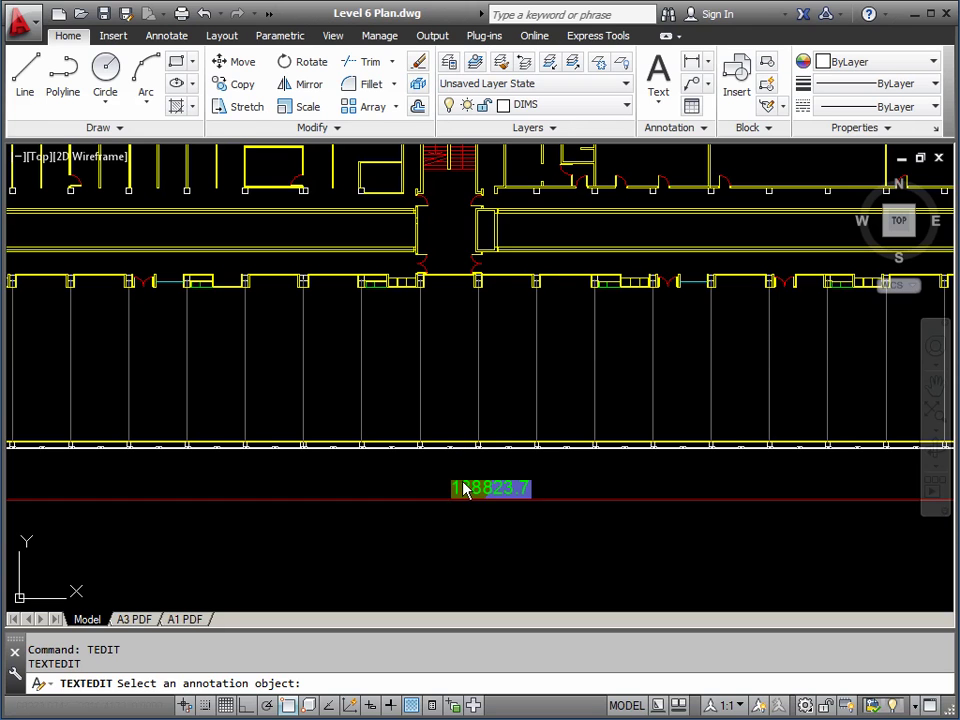
left_click(483, 485)
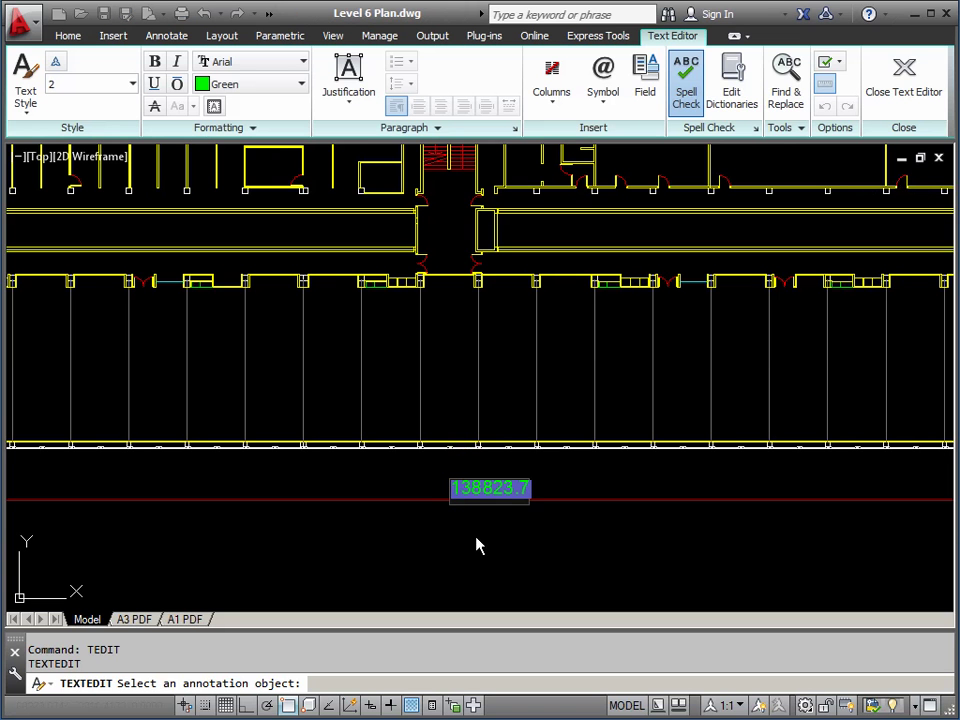
key("Escape")
key("Escape")
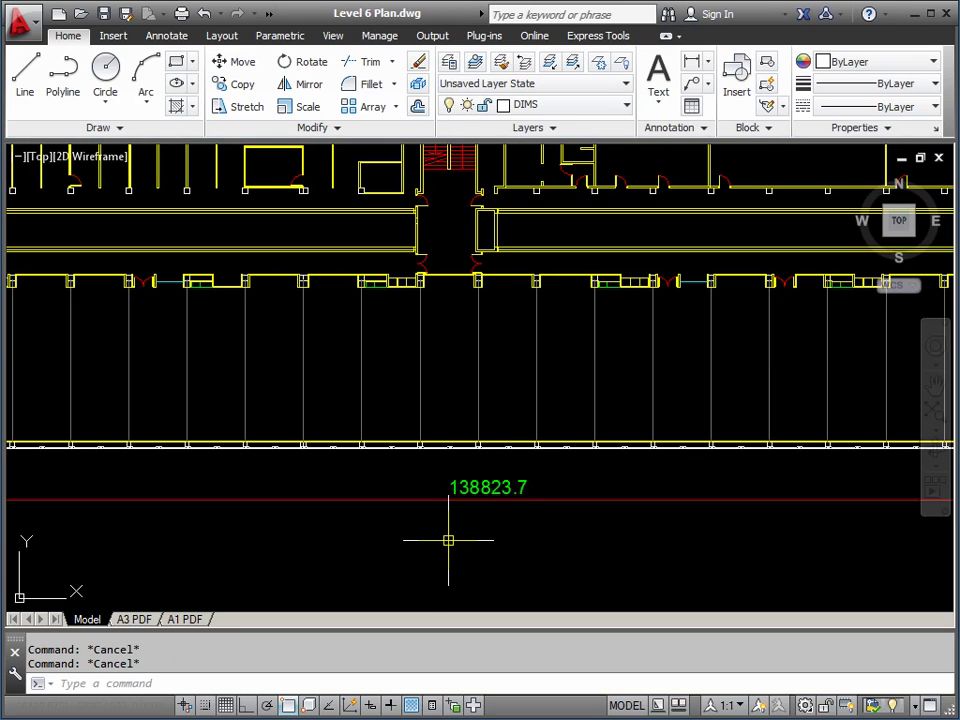
key("Return")
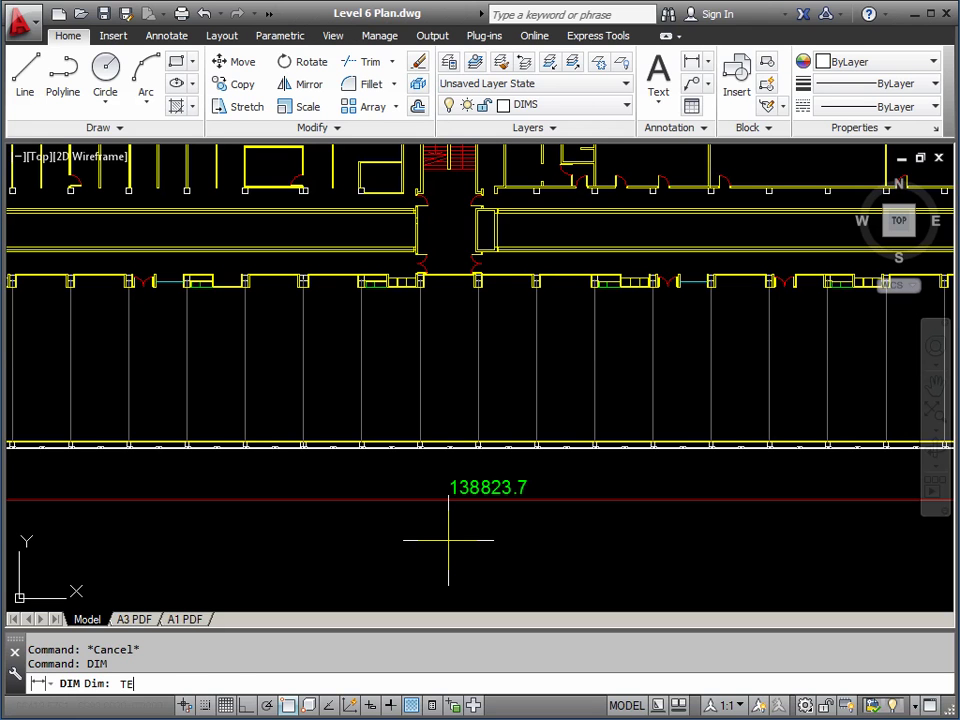
key("Return")
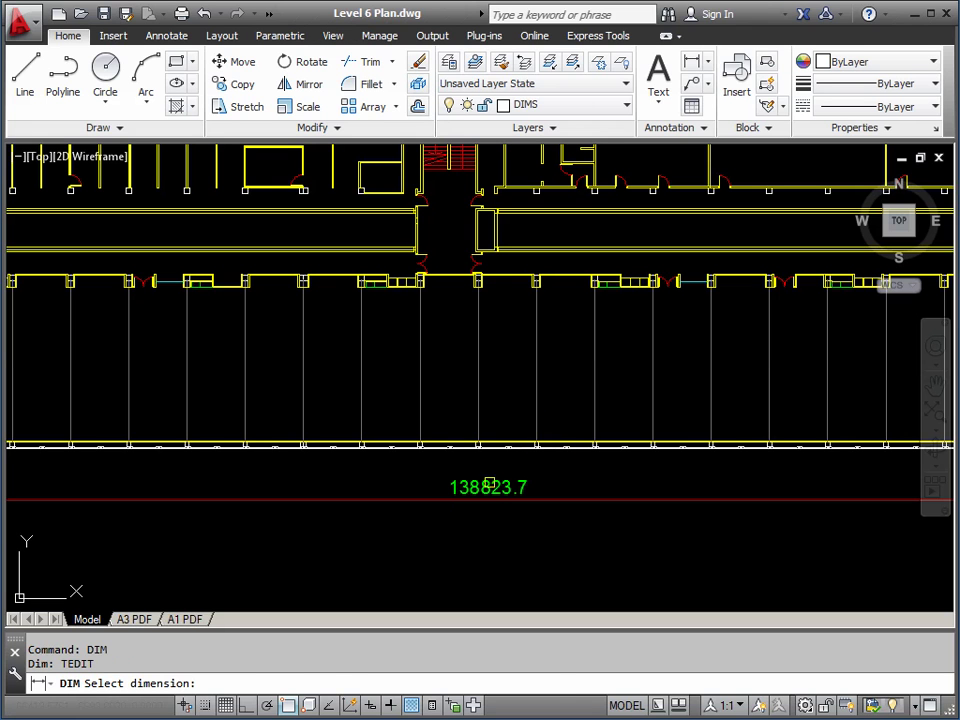
left_click(484, 487)
scroll(481, 508, "down", 1)
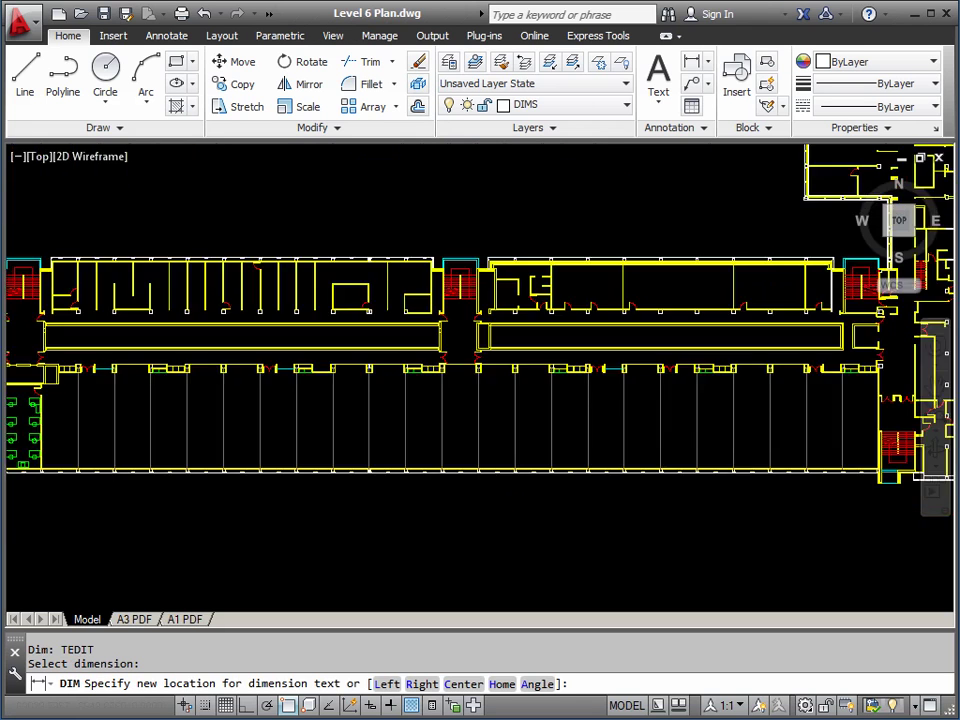
scroll(475, 510, "down", 2)
scroll(463, 503, "up", 2)
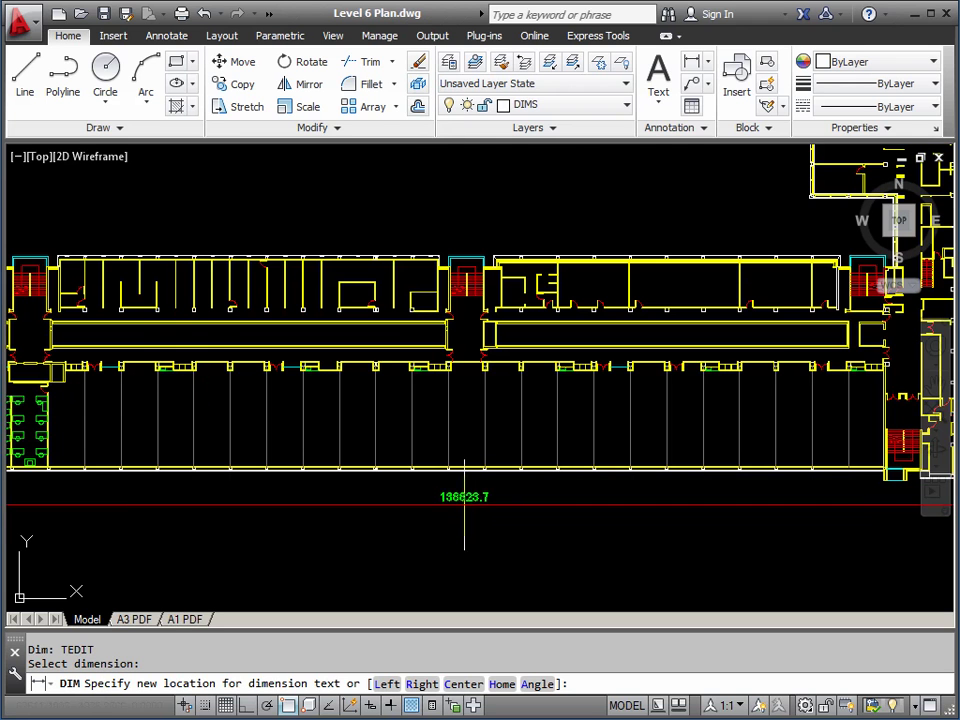
scroll(463, 506, "down", 2)
mouse_move(452, 503)
middle_mouse_down()
mouse_move(435, 517)
mouse_move(450, 511)
middle_mouse_up()
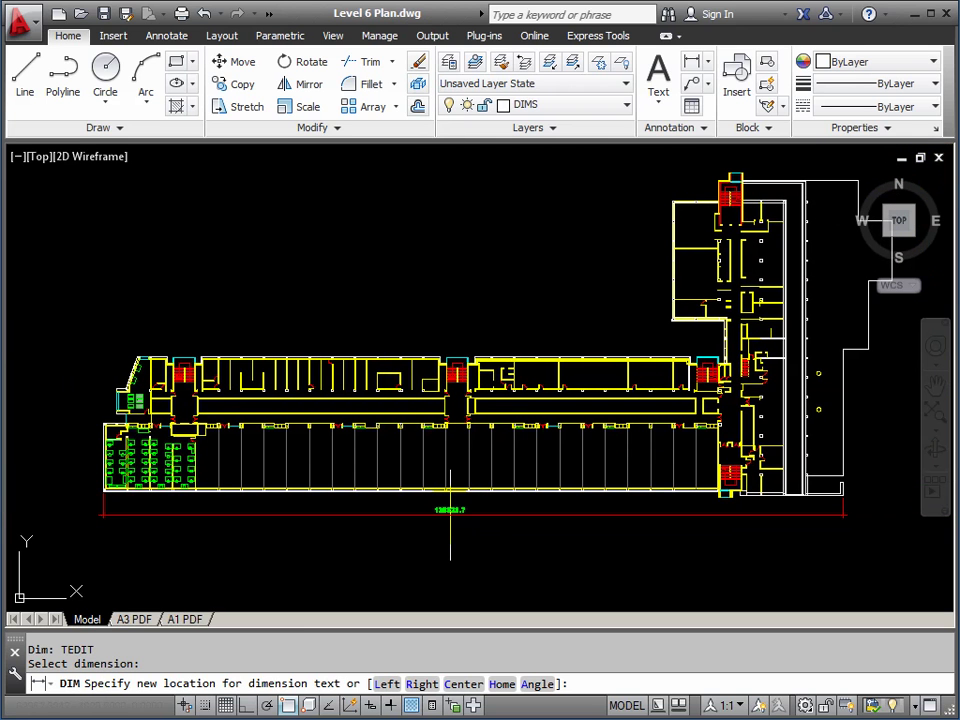
key("Escape")
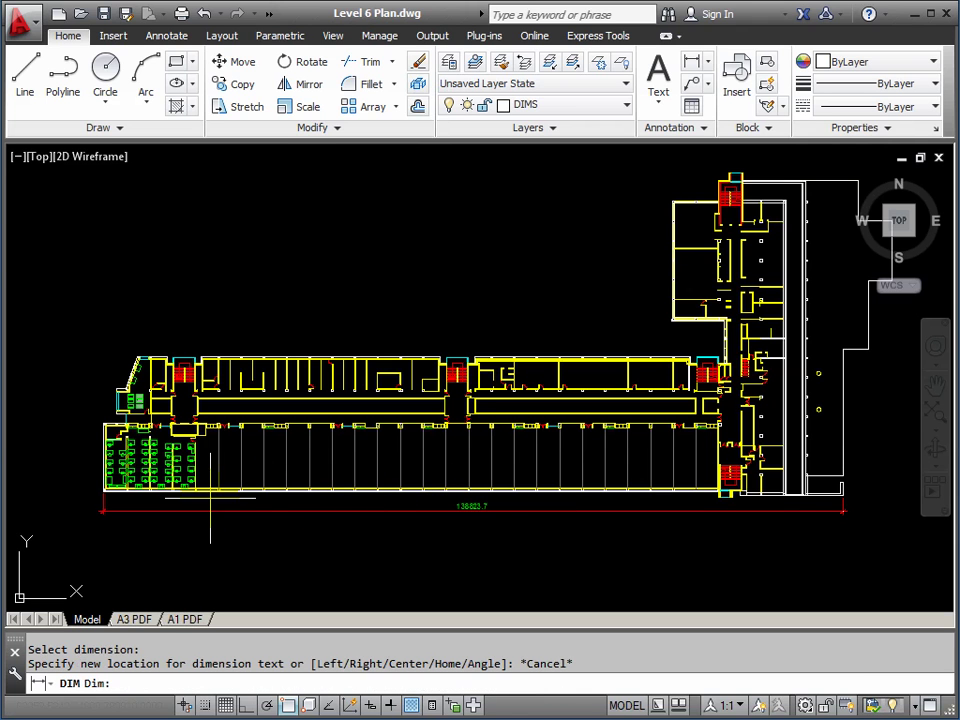
middle_click_drag(210, 497, 240, 530)
scroll(187, 468, "up", 3)
- Start a vertical dimension from the plan's bottom-left corner to the west wing's upper-left corner
middle_click_drag(187, 468, 252, 436)
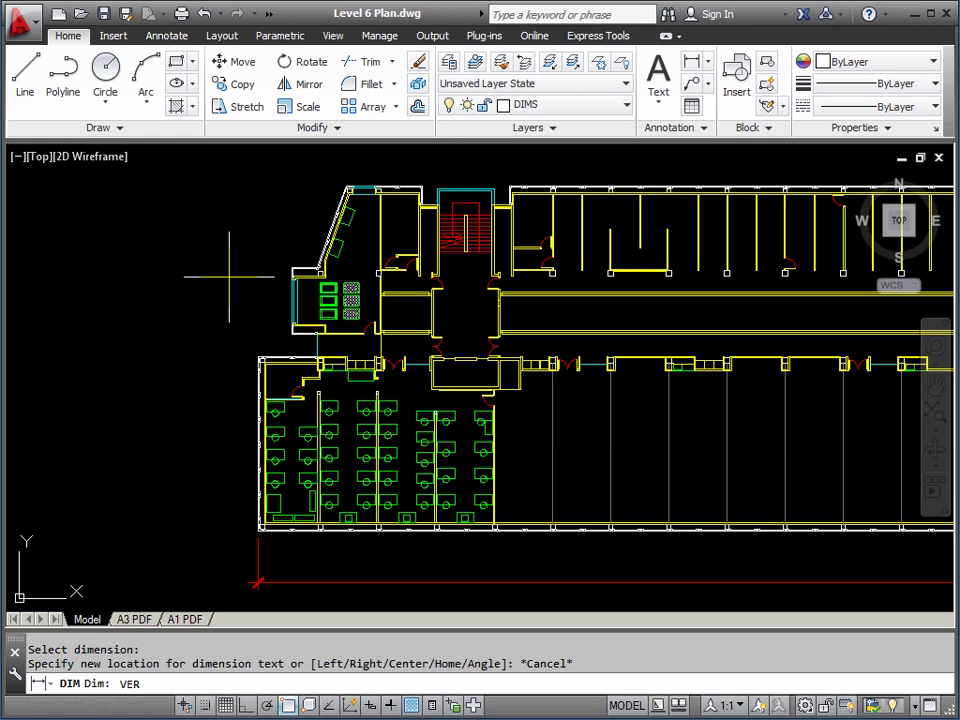
key("Return")
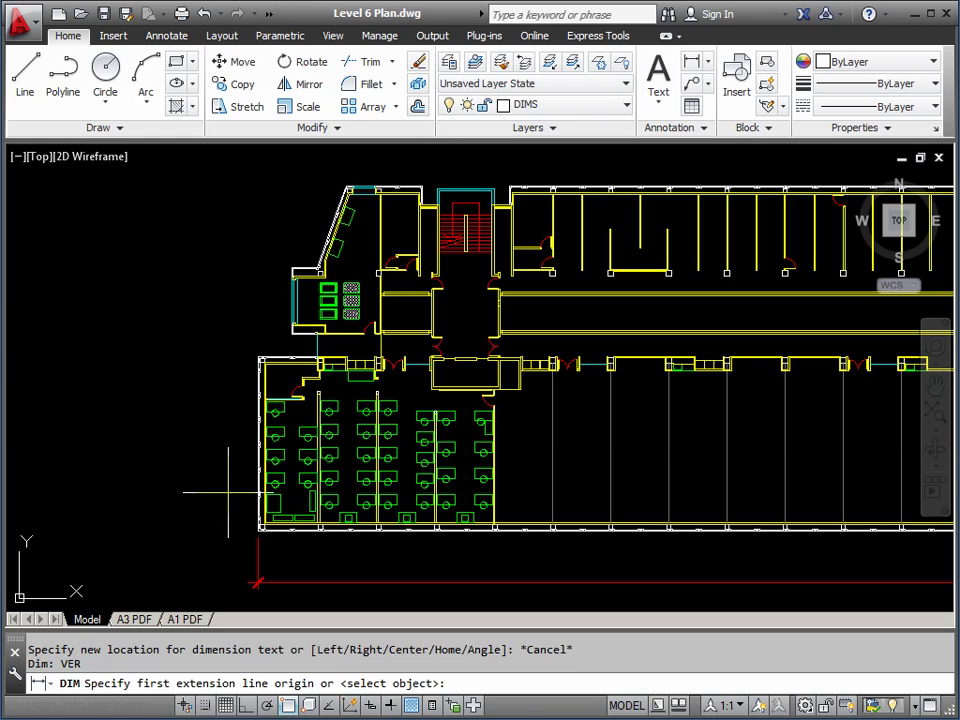
scroll(245, 540, "up", 4)
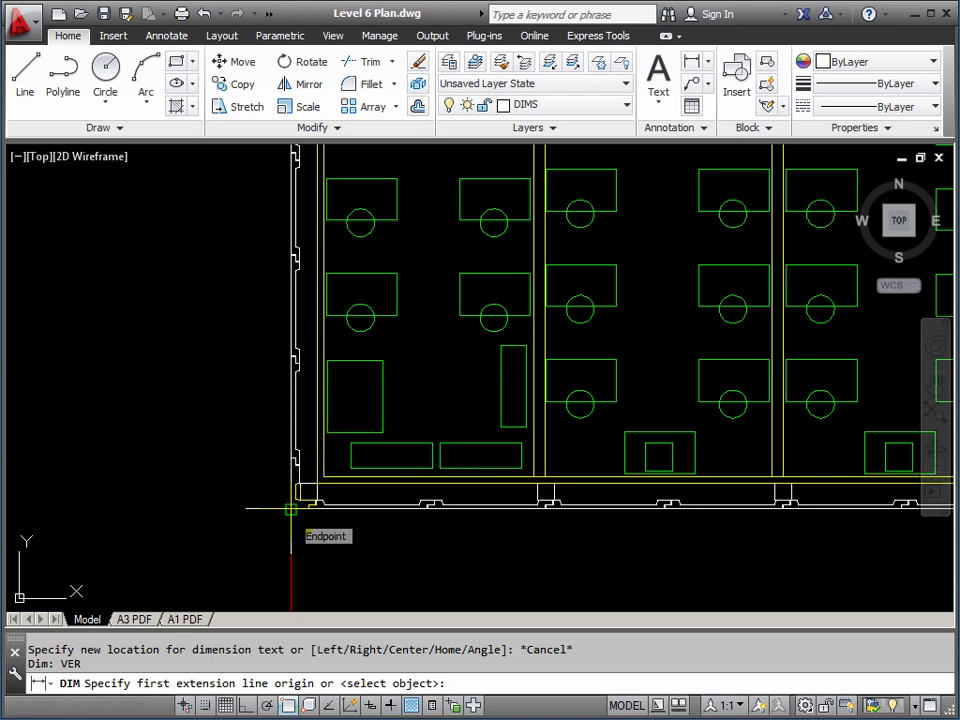
left_click(291, 509)
scroll(272, 257, "down", 4)
scroll(367, 339, "up", 4)
scroll(367, 339, "up", 3)
left_click(388, 418)
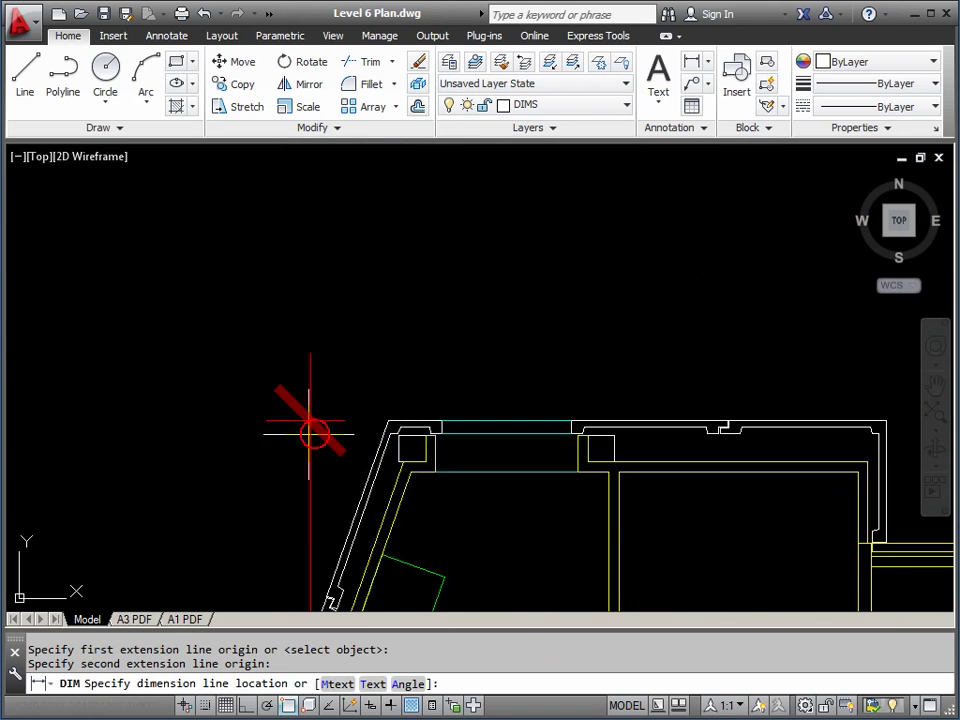
- Place the dimension line left of the plan and accept the 25323.8 text
middle_click_drag(296, 422, 239, 432)
scroll(239, 432, "down", 5)
middle_click_drag(189, 461, 193, 300)
scroll(261, 253, "up", 3)
scroll(236, 295, "down", 4)
scroll(236, 300, "up", 3)
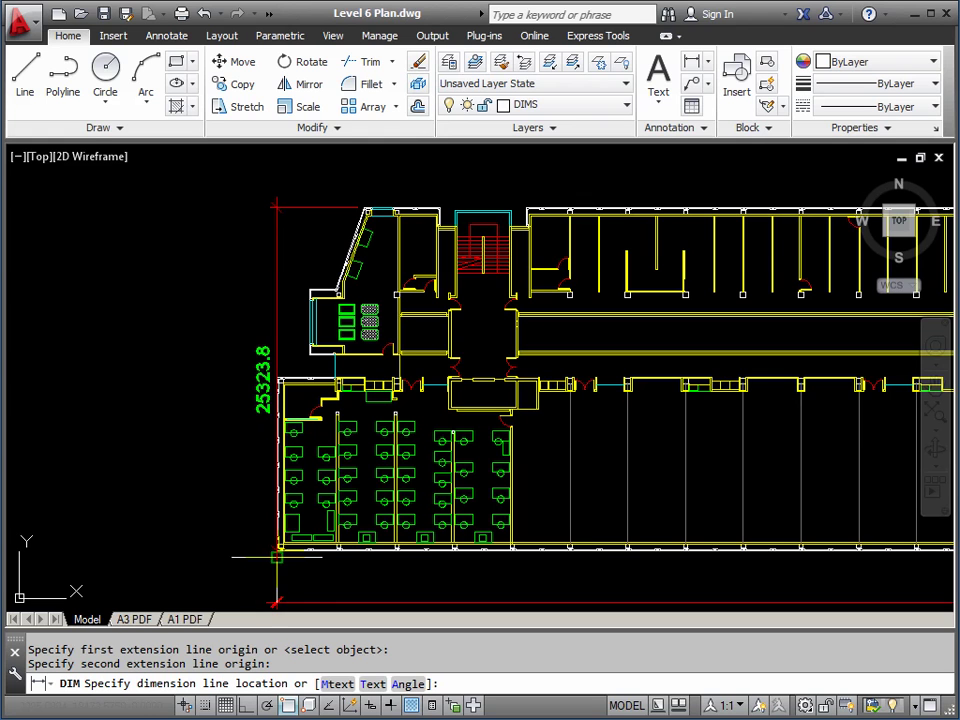
left_click(274, 606)
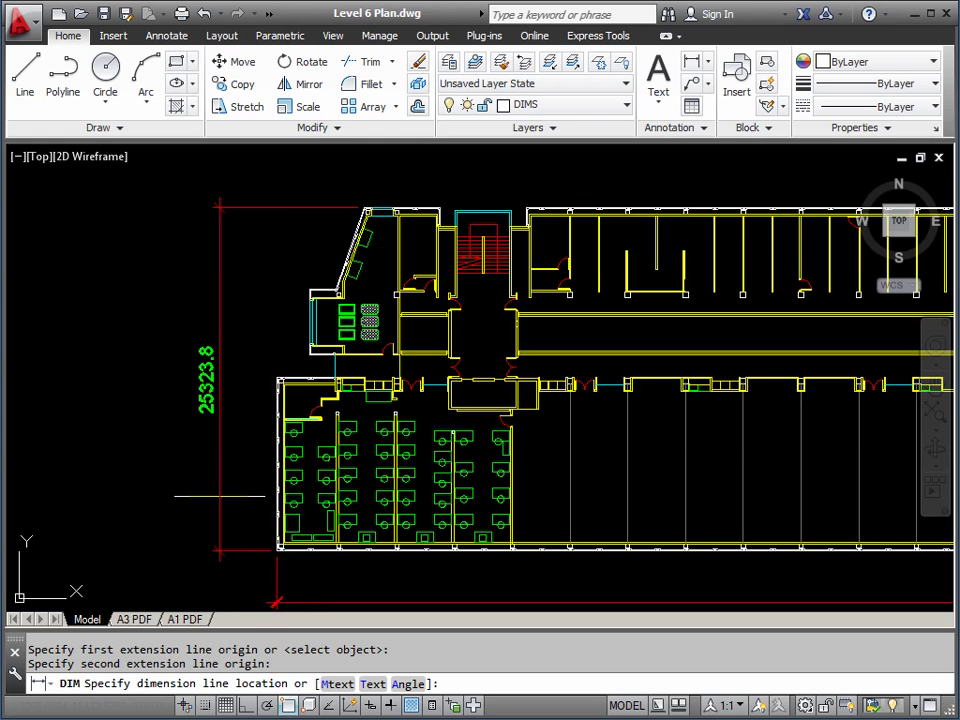
key("t")
key("Return")
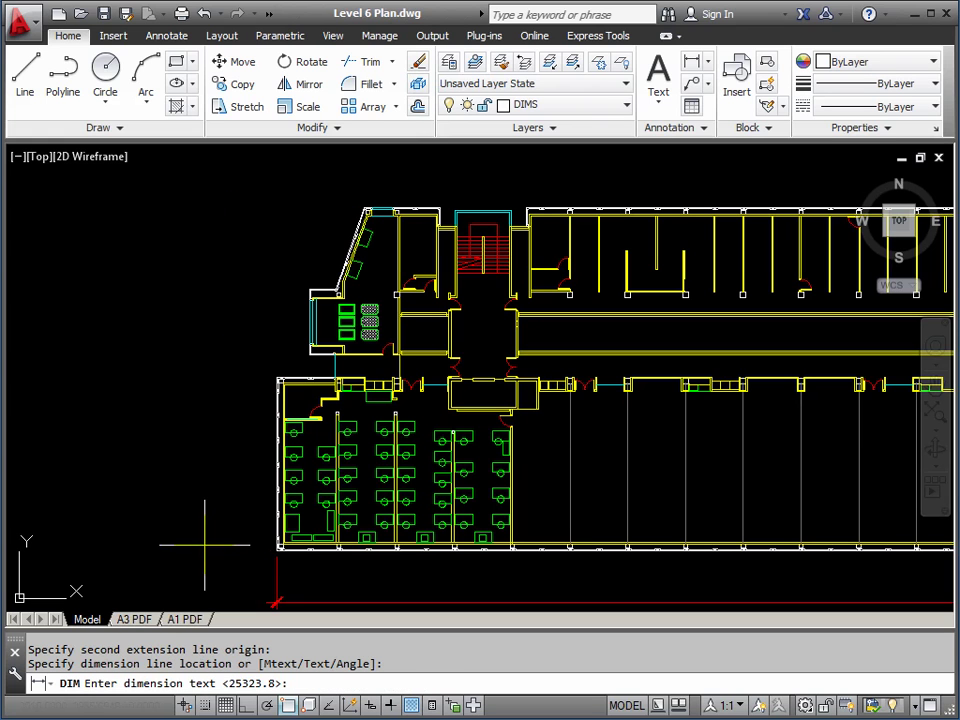
left_click(243, 668)
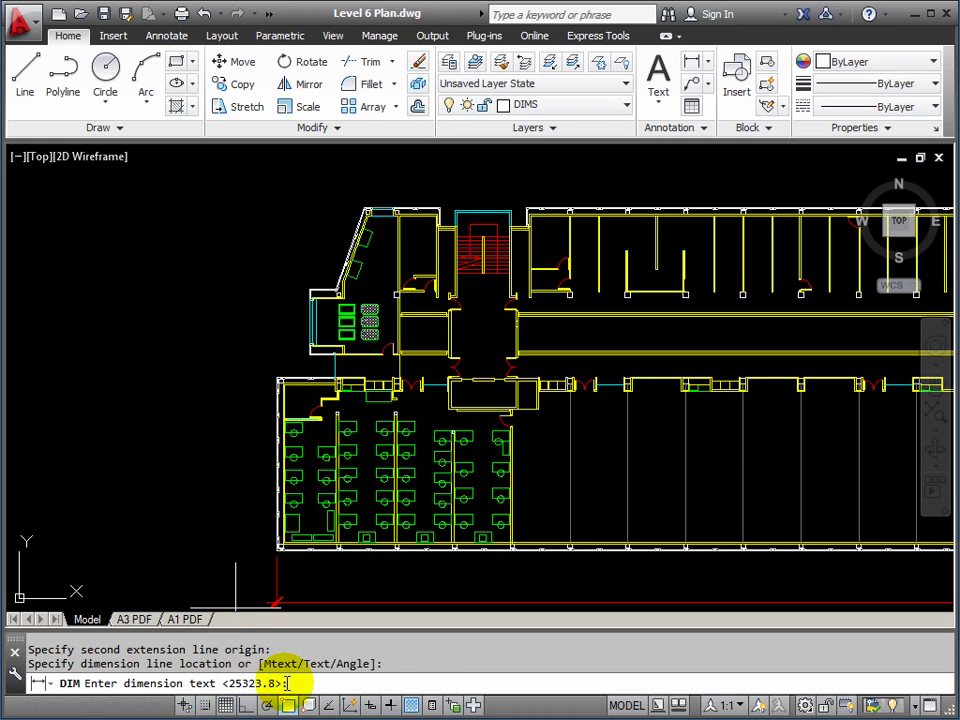
key("Return")
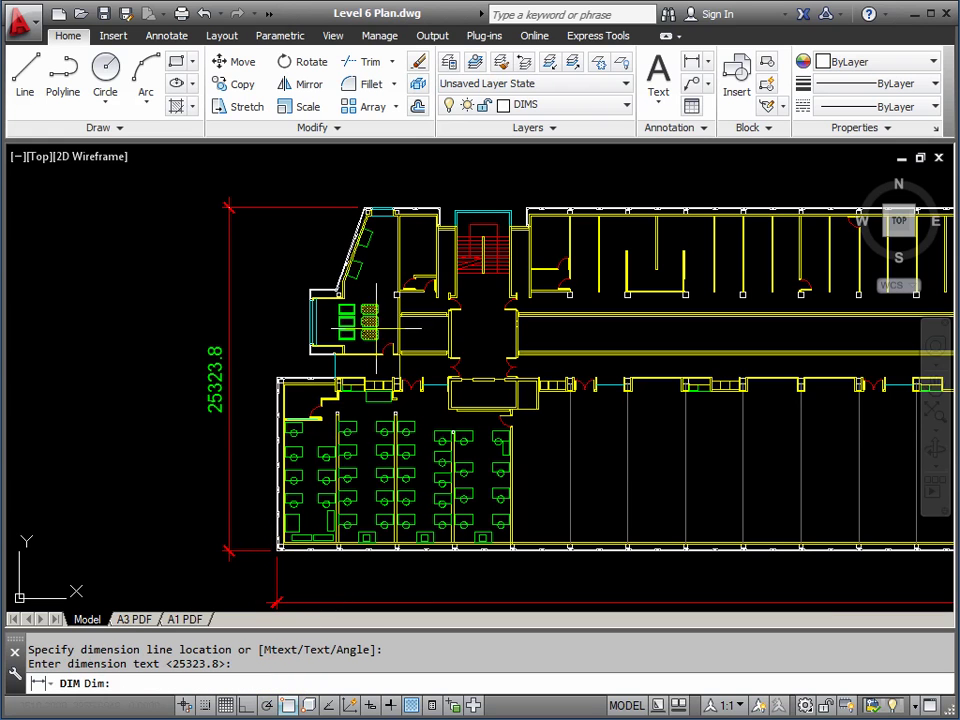
scroll(400, 340, "down", 4)
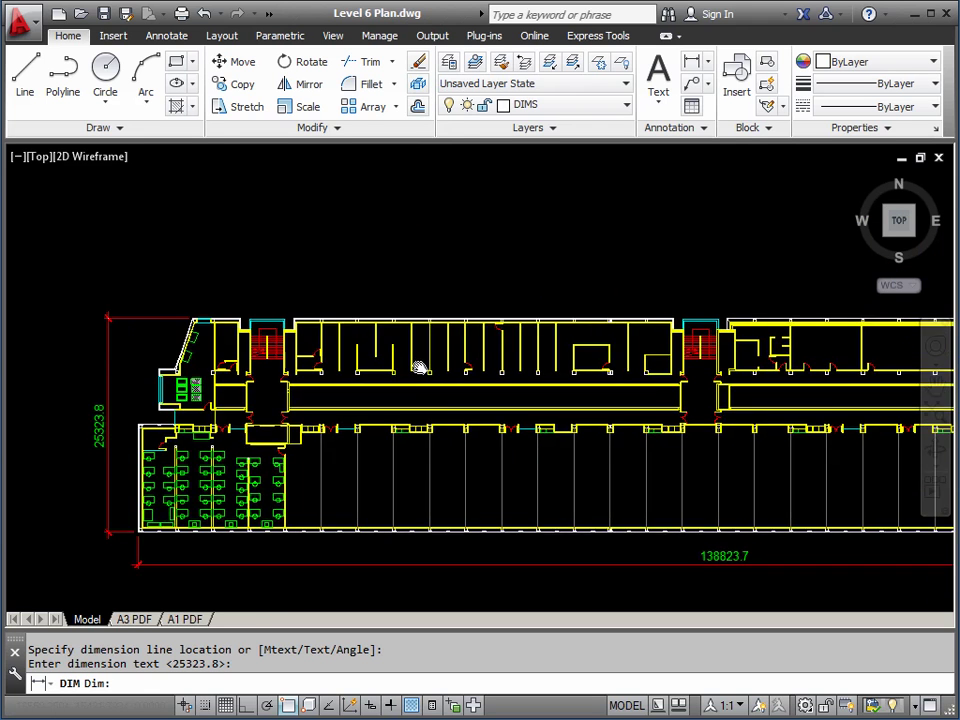
middle_click_drag(438, 328, 378, 384)
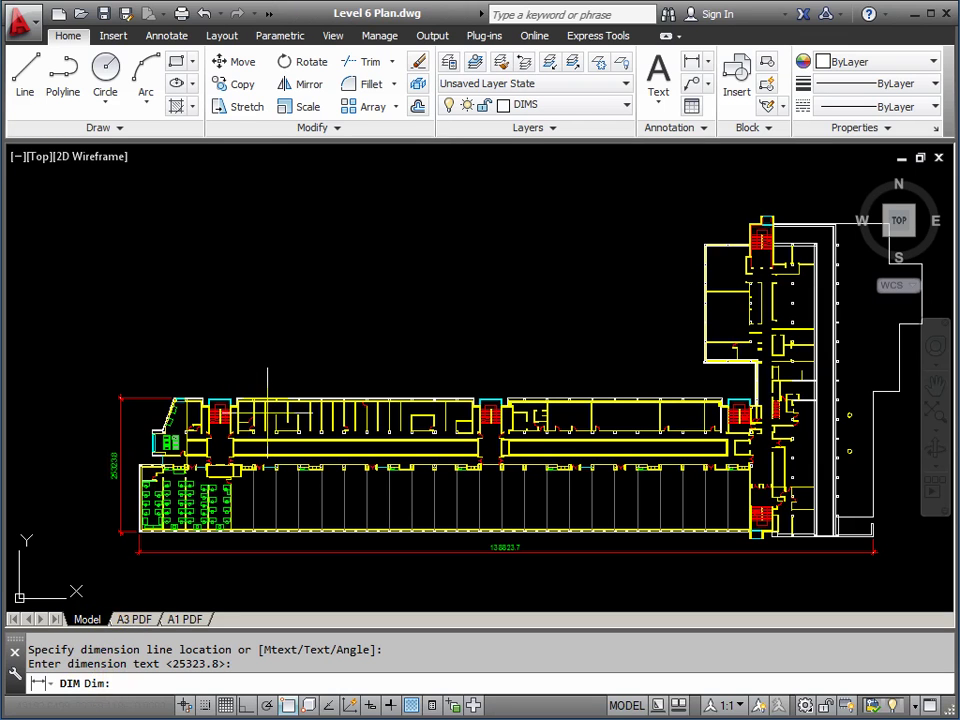
- Start a DIMLINEAR dimension from the west wing's top-left corner to the north wing's top corner
key("Escape")
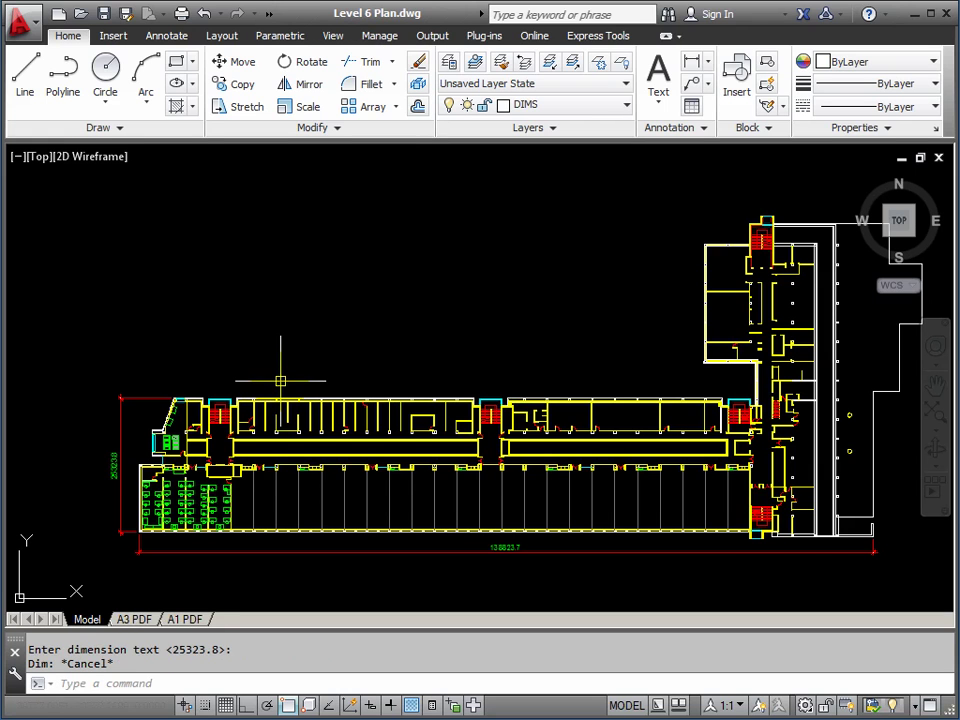
type("DIMLINEAR")
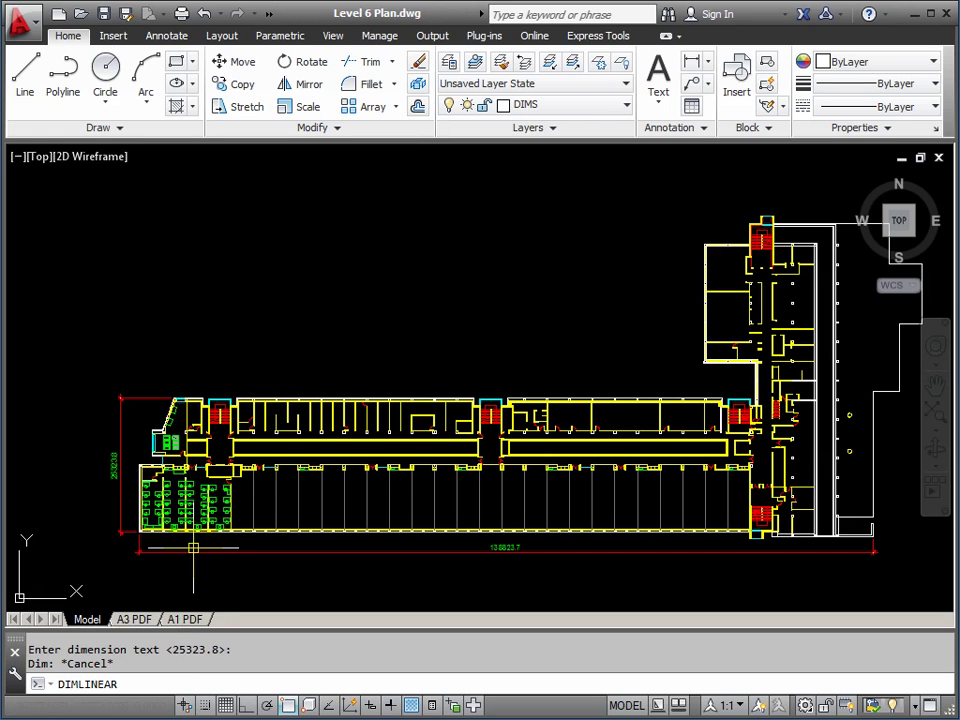
key("Return")
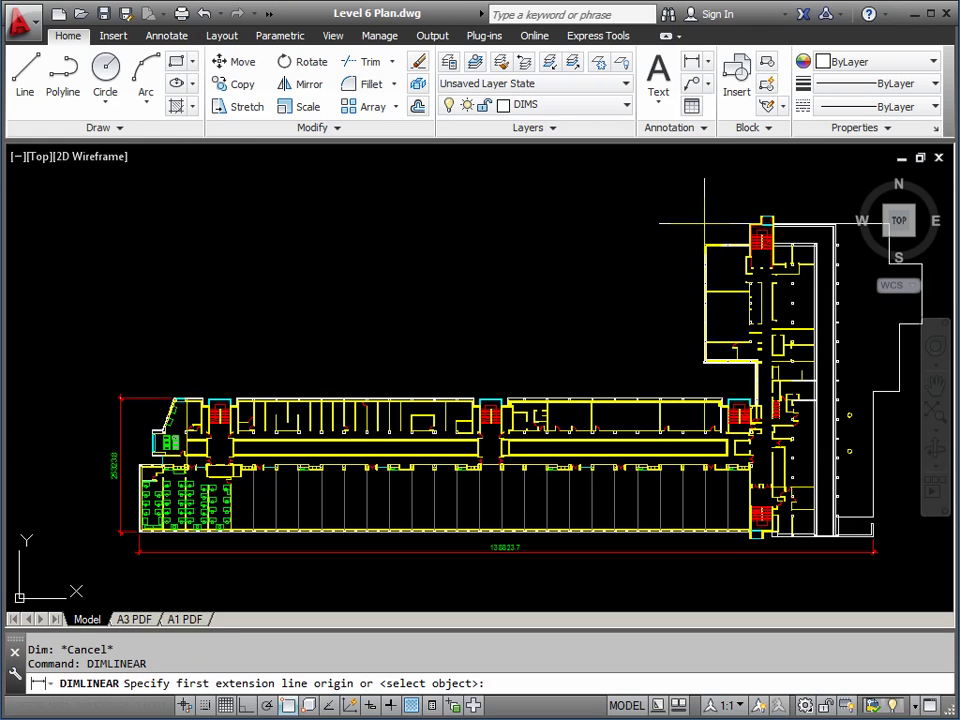
scroll(146, 380, "up", 5)
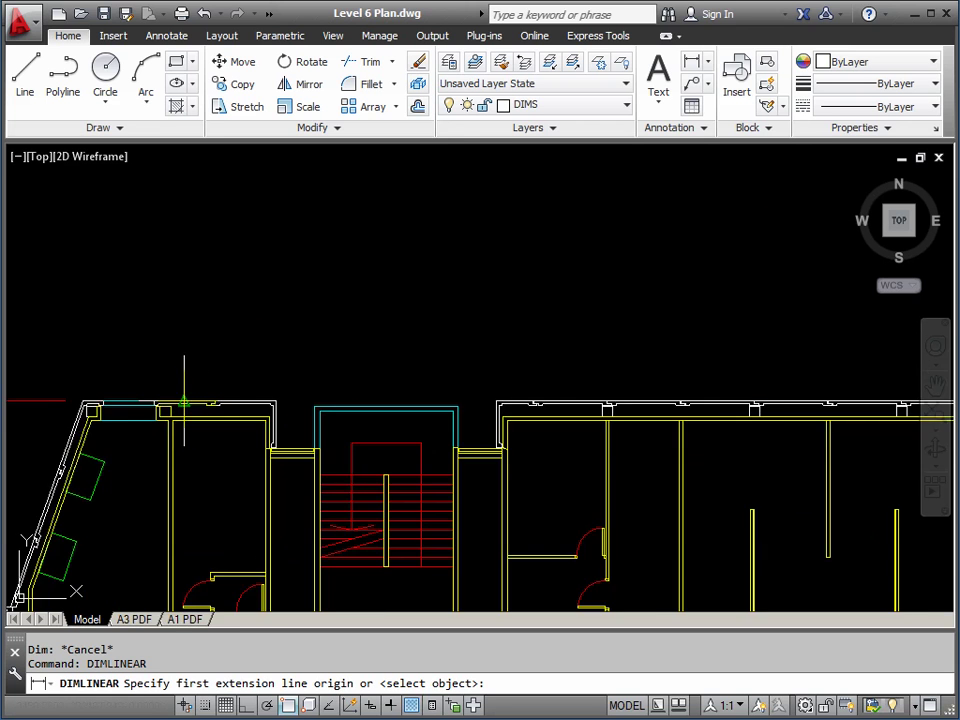
middle_click_drag(55, 402, 287, 381)
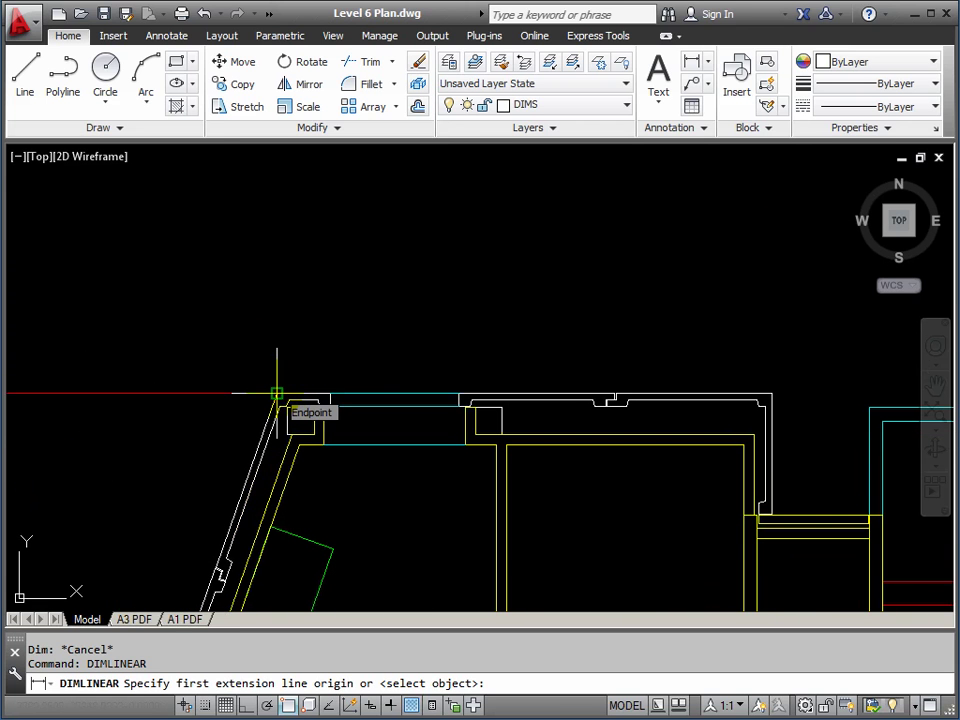
left_click(277, 394)
scroll(310, 347, "down", 6)
middle_click_drag(533, 300, 438, 313)
scroll(546, 221, "up", 8)
middle_click_drag(553, 189, 525, 339)
scroll(574, 298, "up", 3)
left_click(544, 333)
- Place the 29095.7 dimension left of the plan, stacked above the 25323.8 one
scroll(357, 355, "down", 8)
middle_click_drag(146, 428, 634, 400)
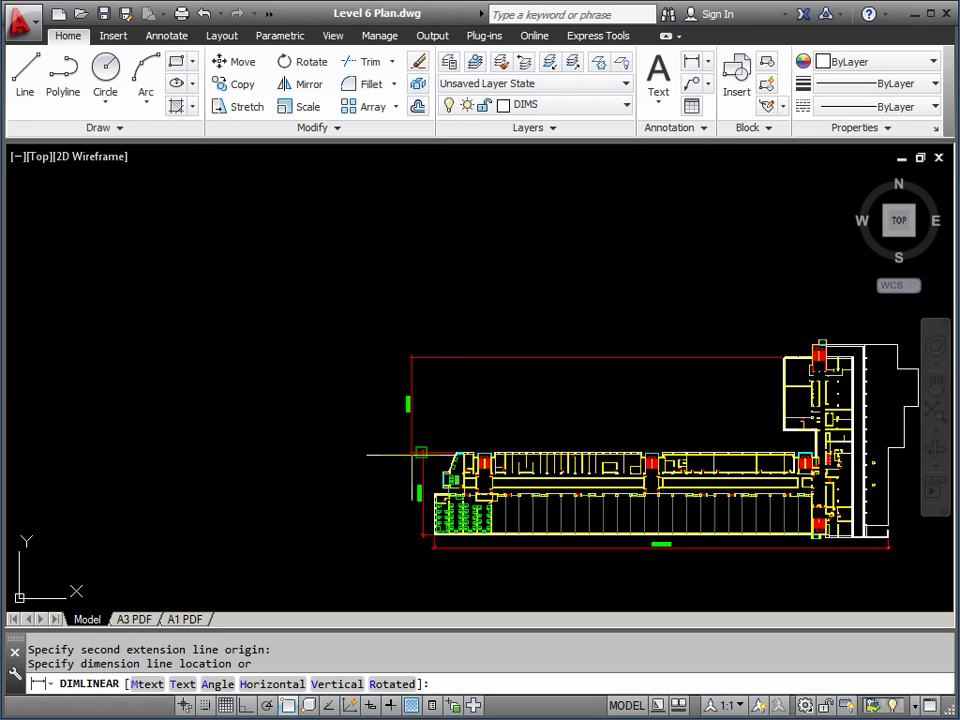
scroll(414, 433, "up", 5)
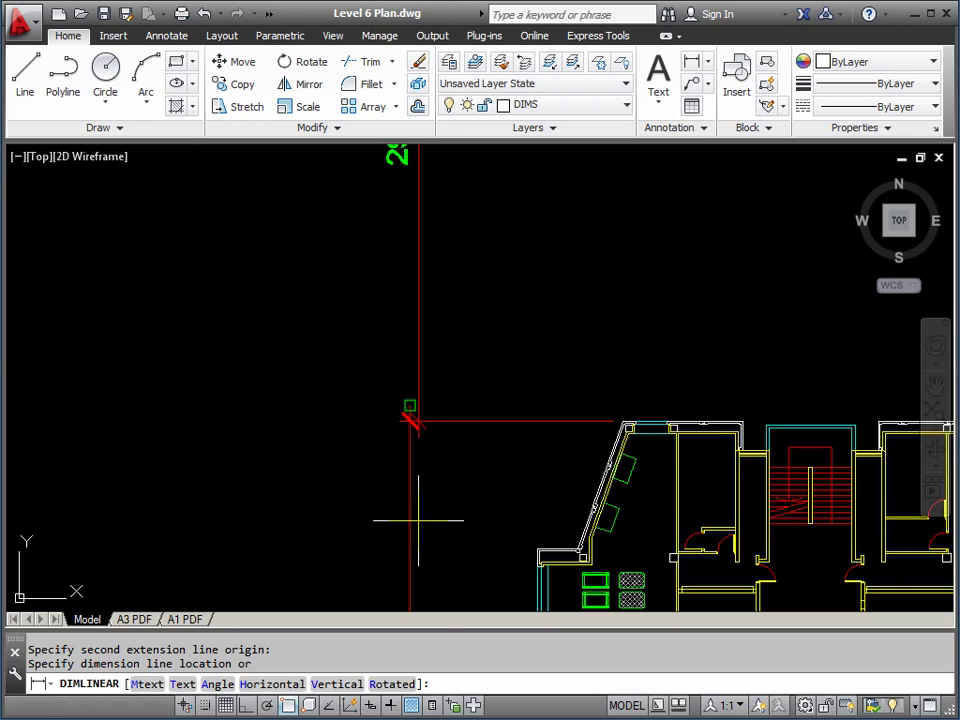
scroll(414, 516, "down", 3)
middle_click_drag(401, 519, 400, 447)
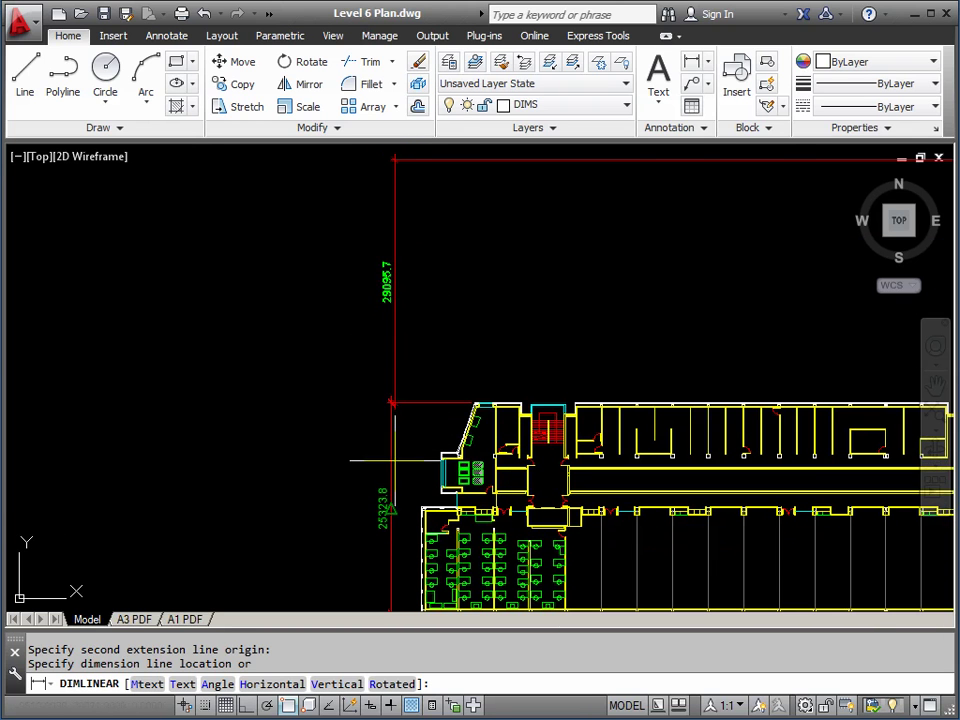
scroll(388, 422, "up", 4)
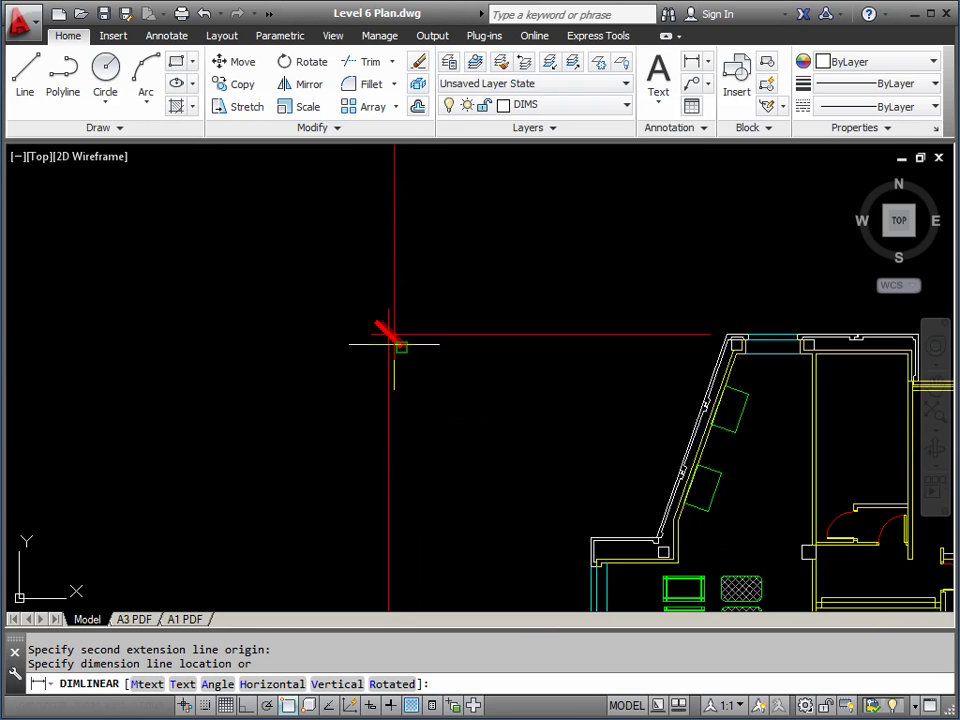
left_click(388, 309)
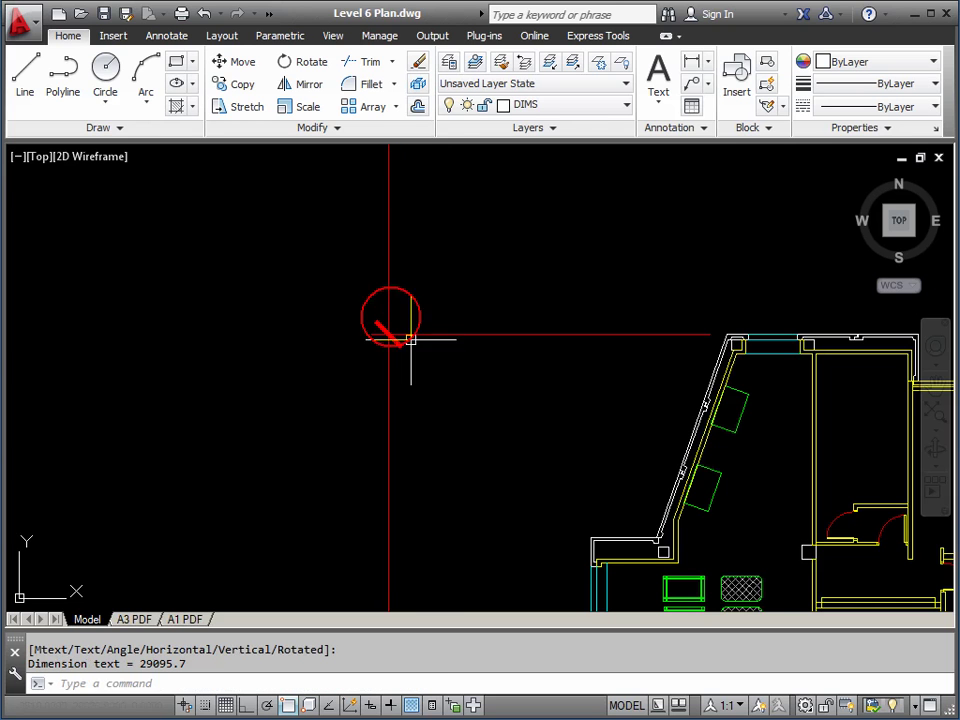
scroll(551, 354, "down", 6)
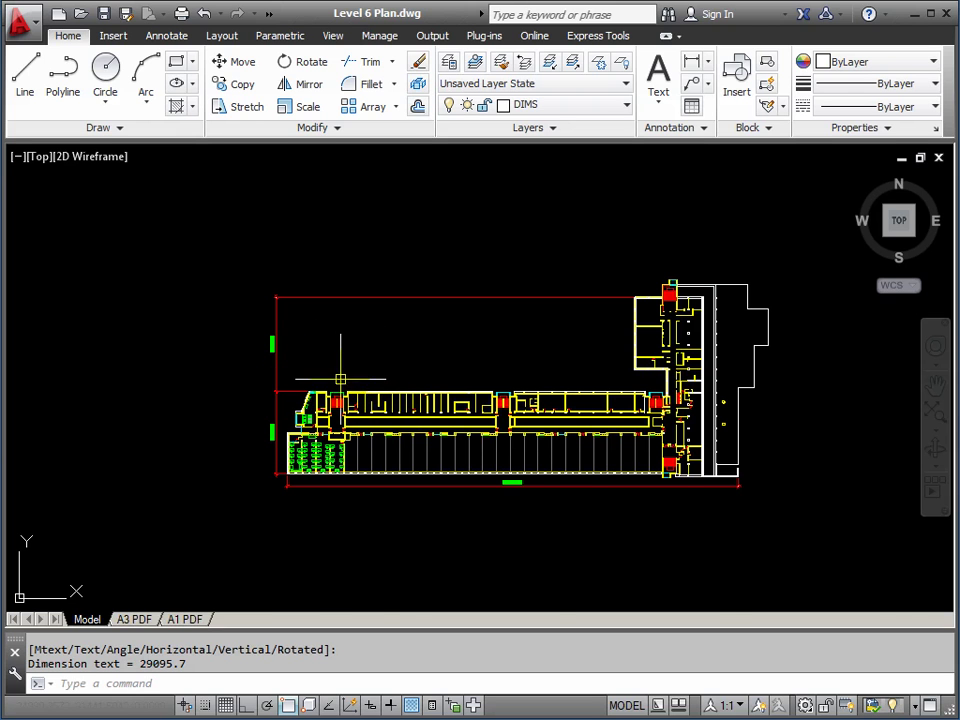
scroll(340, 379, "up", 3)
scroll(231, 440, "up", 1)
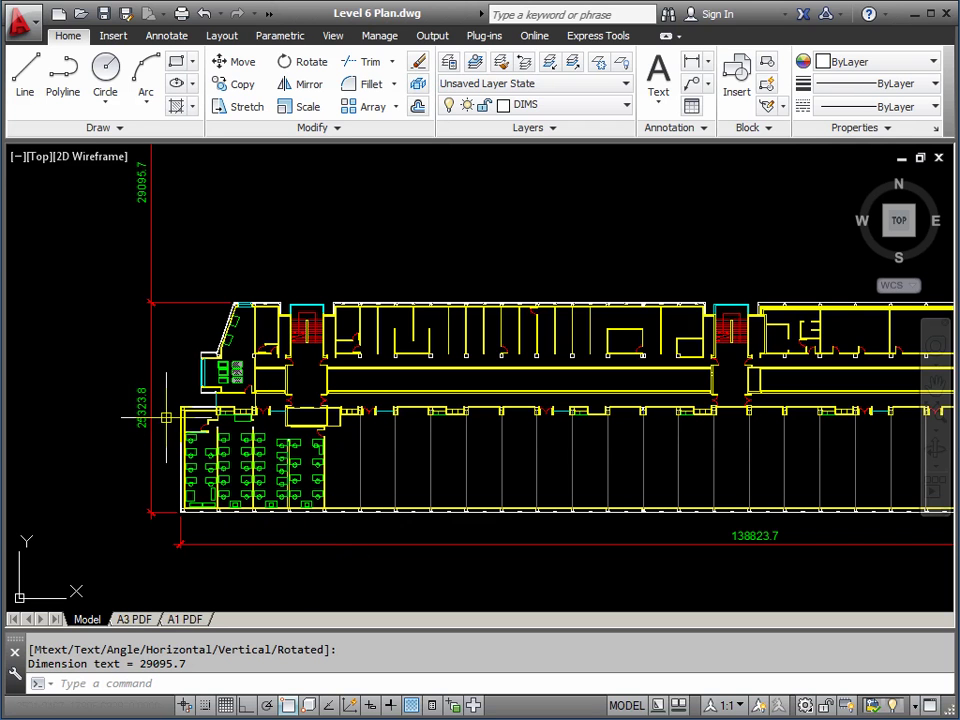
middle_click_drag(383, 390, 358, 437)
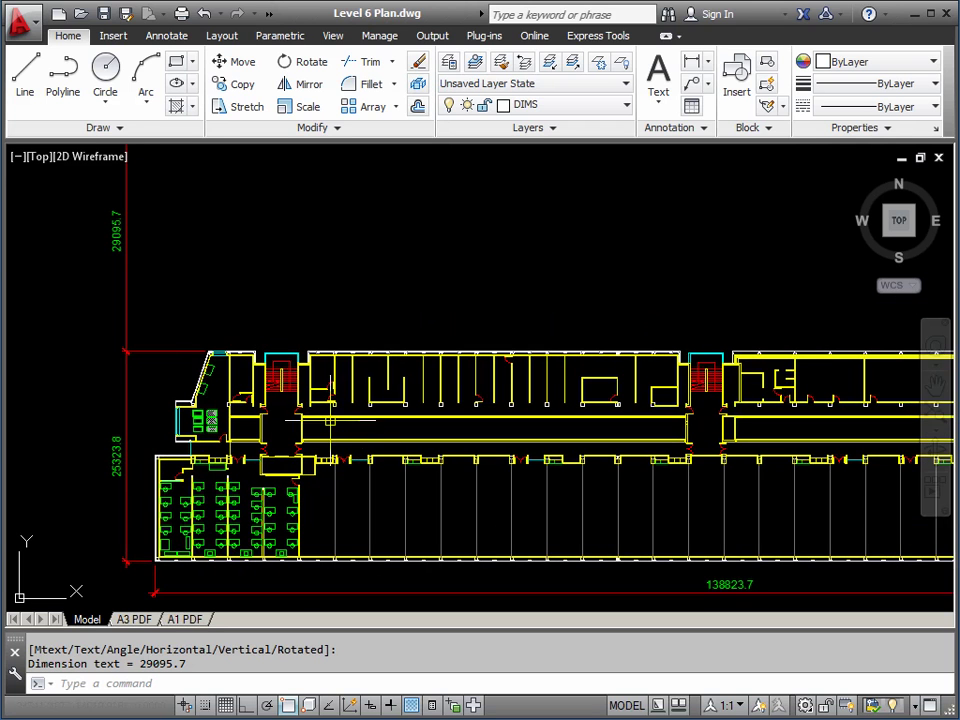
middle_click_drag(213, 358, 412, 415)
scroll(212, 396, "up", 5)
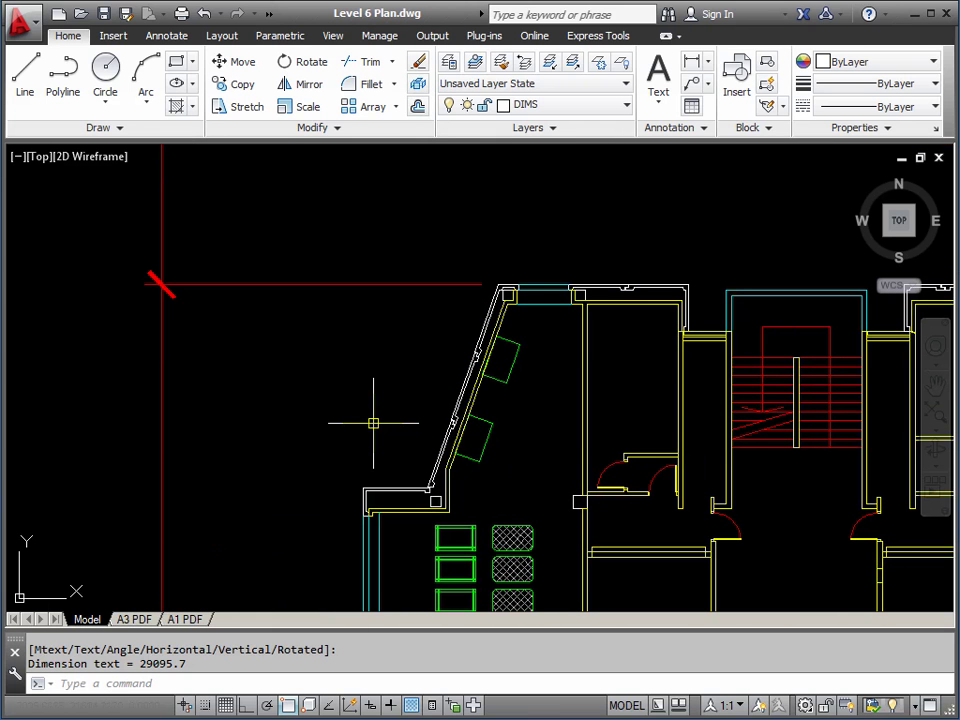
- Dimension the slanted northwest wall between its endpoints with an aligned 6336.7 dimension
key("Return")
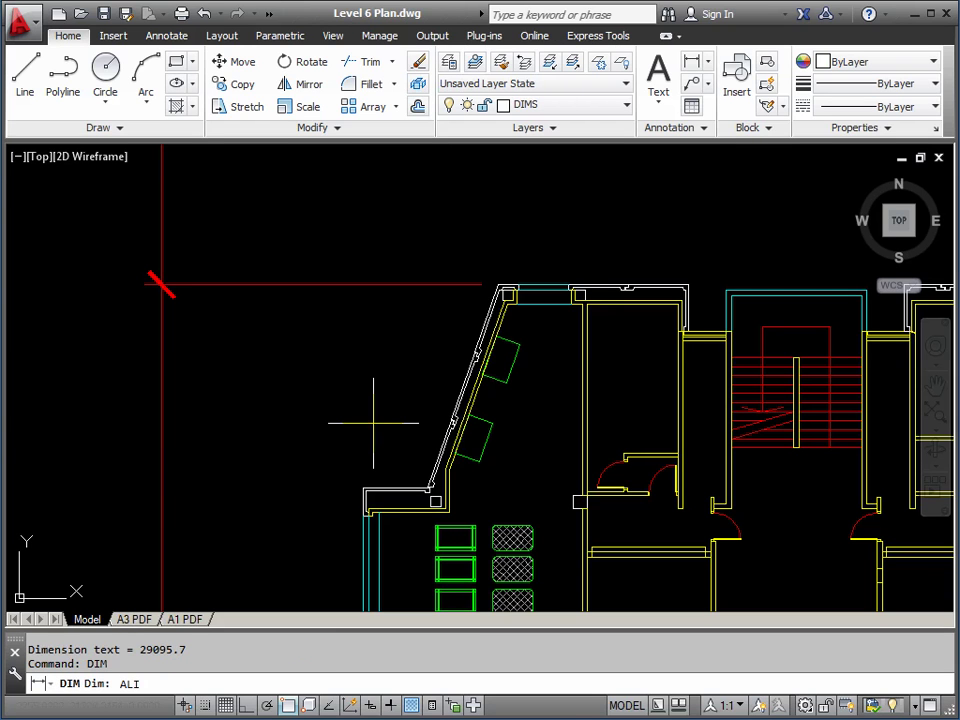
key("Return")
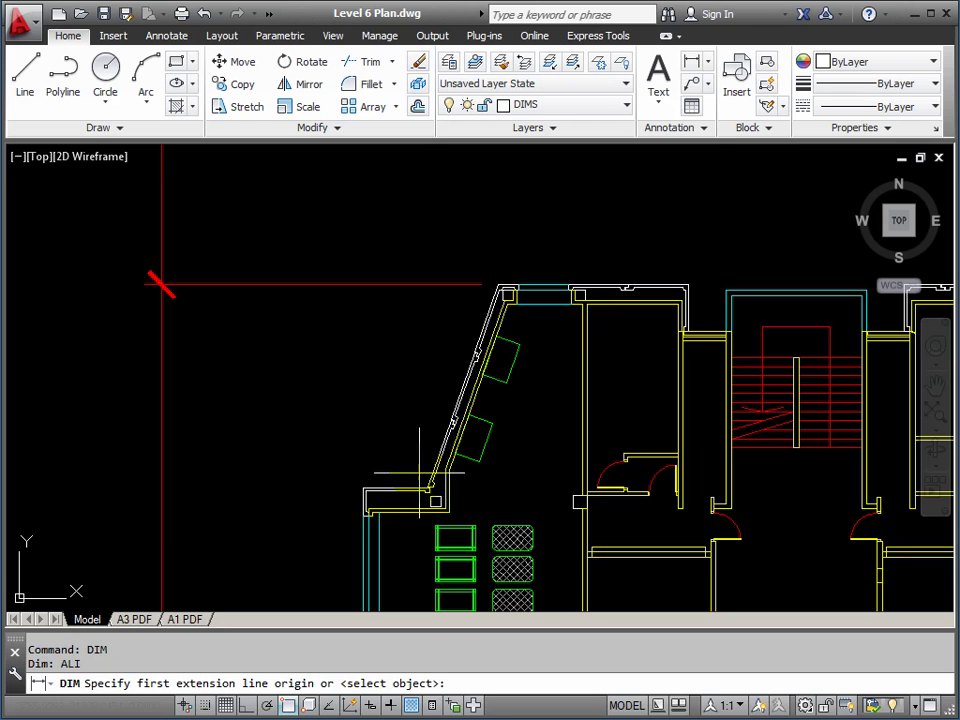
scroll(404, 494, "up", 5)
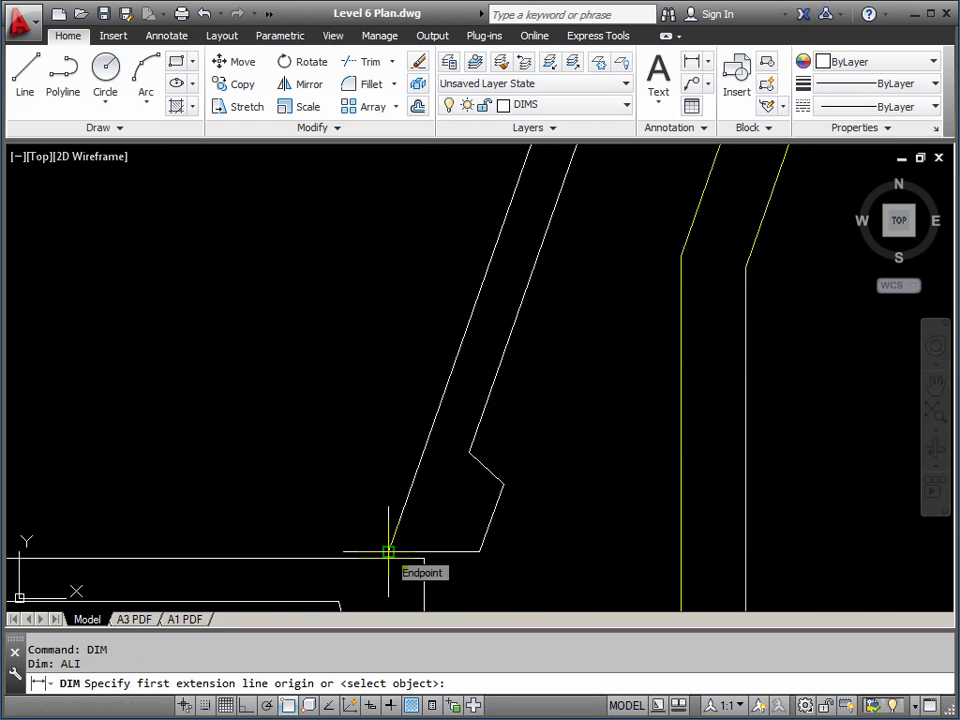
left_click(388, 552)
scroll(330, 400, "down", 3)
middle_click_drag(343, 336, 378, 531)
scroll(431, 371, "up", 5)
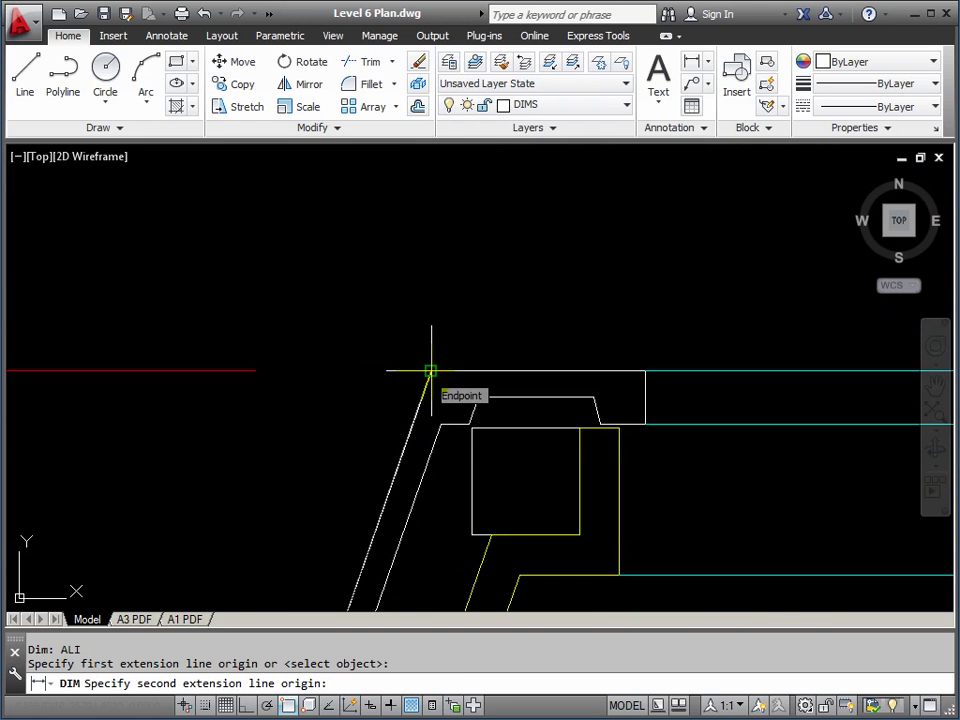
left_click(428, 371)
scroll(268, 390, "down", 5)
scroll(429, 364, "up", 2)
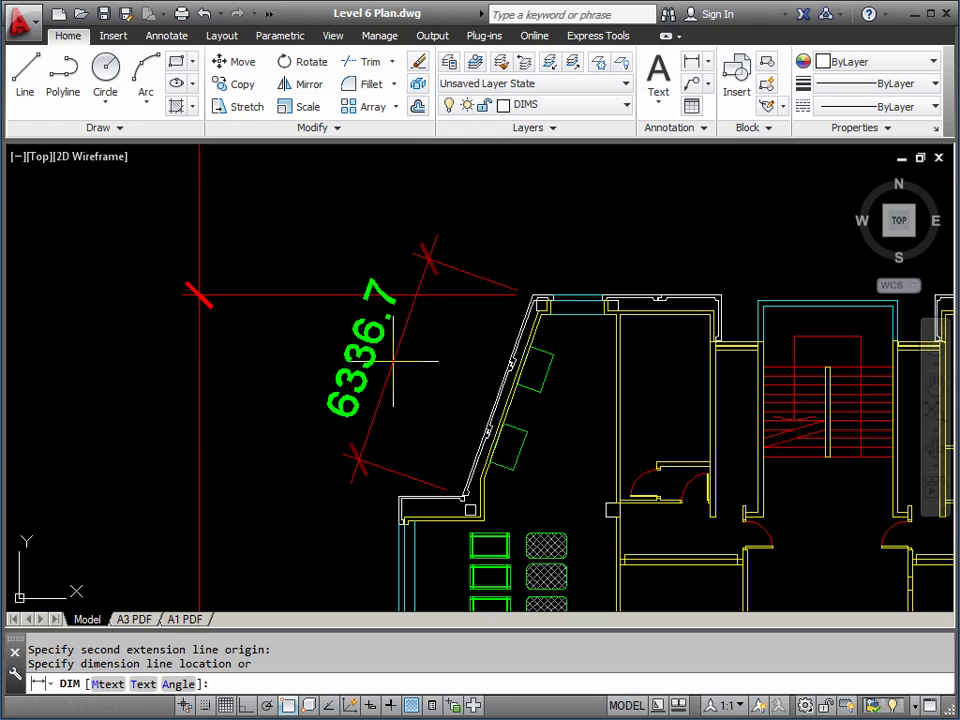
type("t")
key("Return")
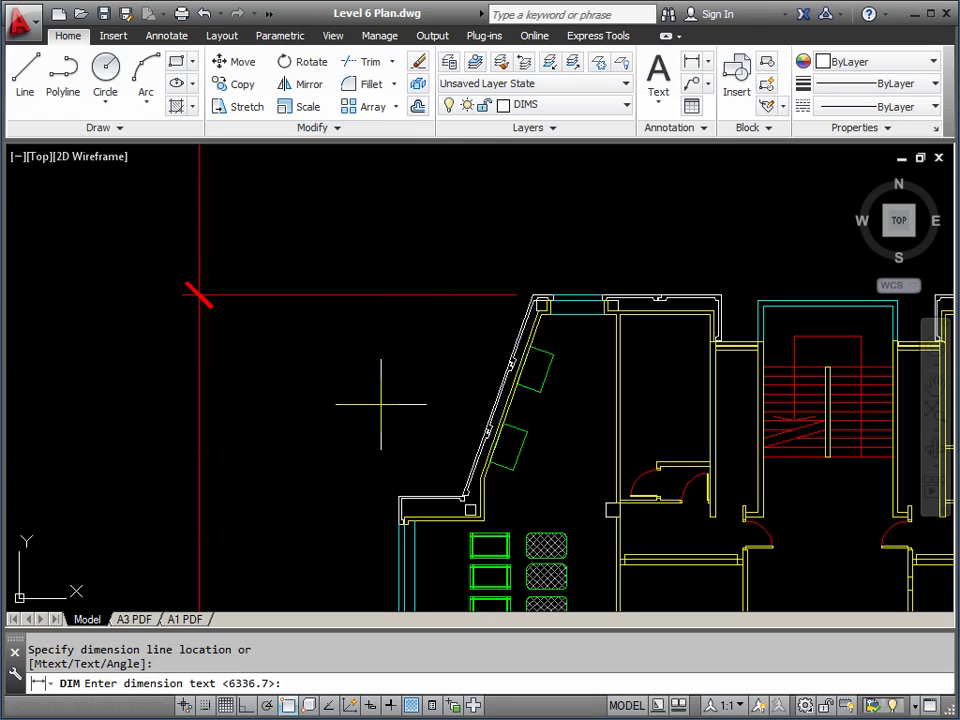
key("Return")
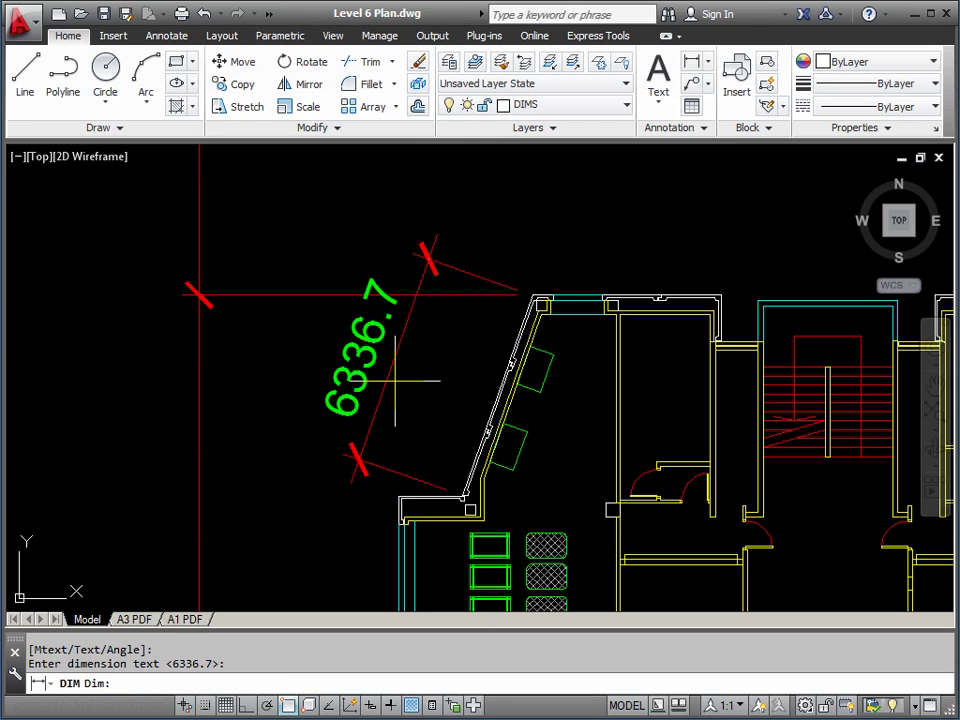
scroll(364, 298, "up", 2)
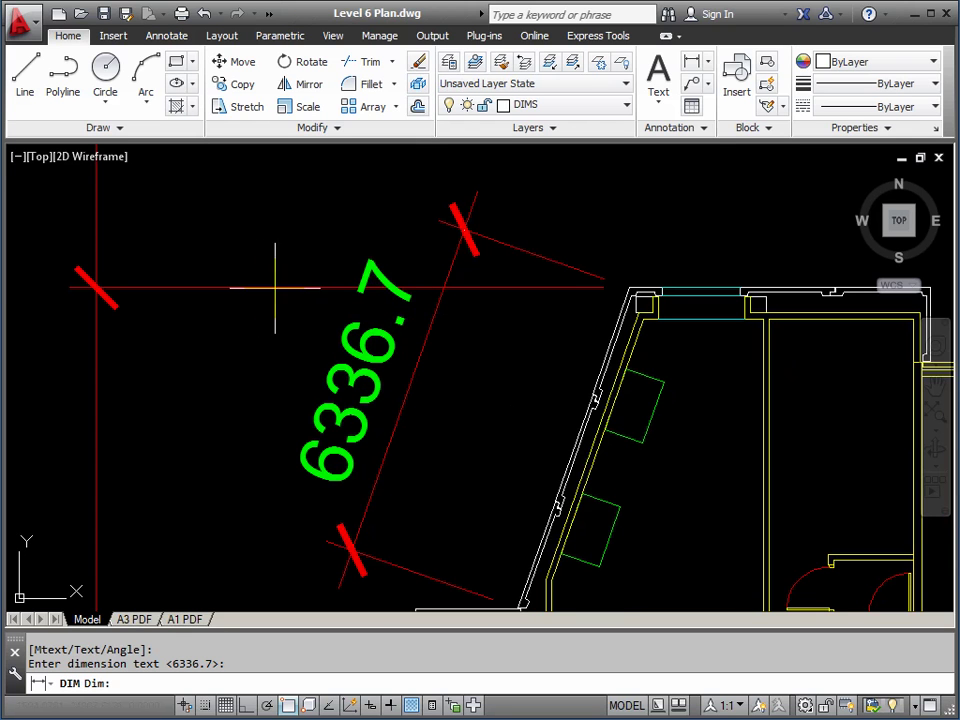
- Grip-move the 6336.7 dimension line further out from the slanted wall
key("Escape")
left_click(429, 326)
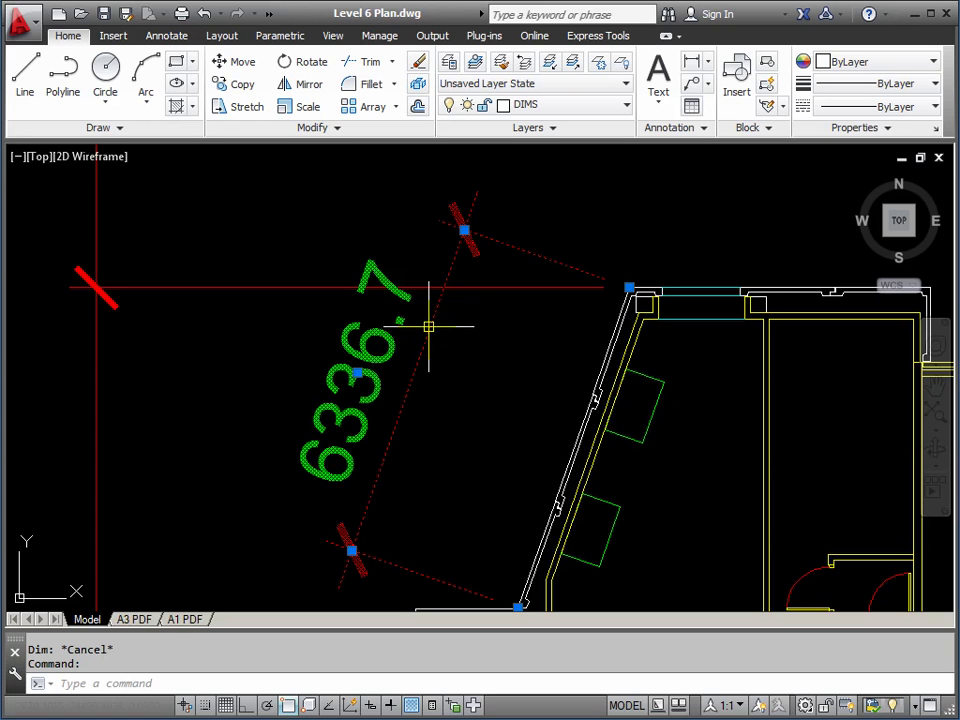
left_click(464, 231)
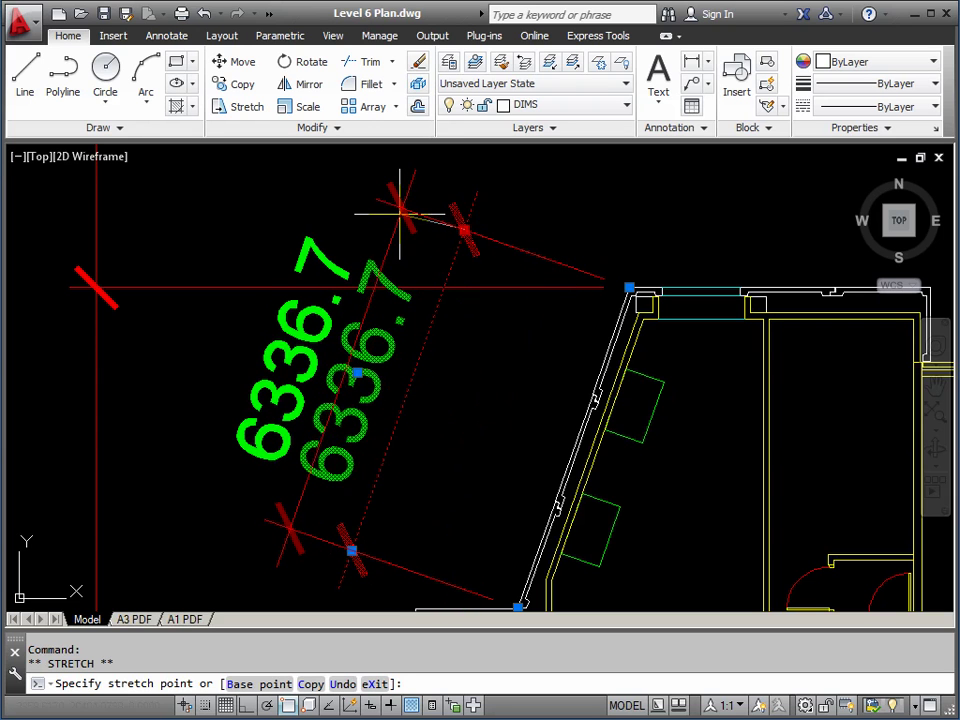
left_click(402, 213)
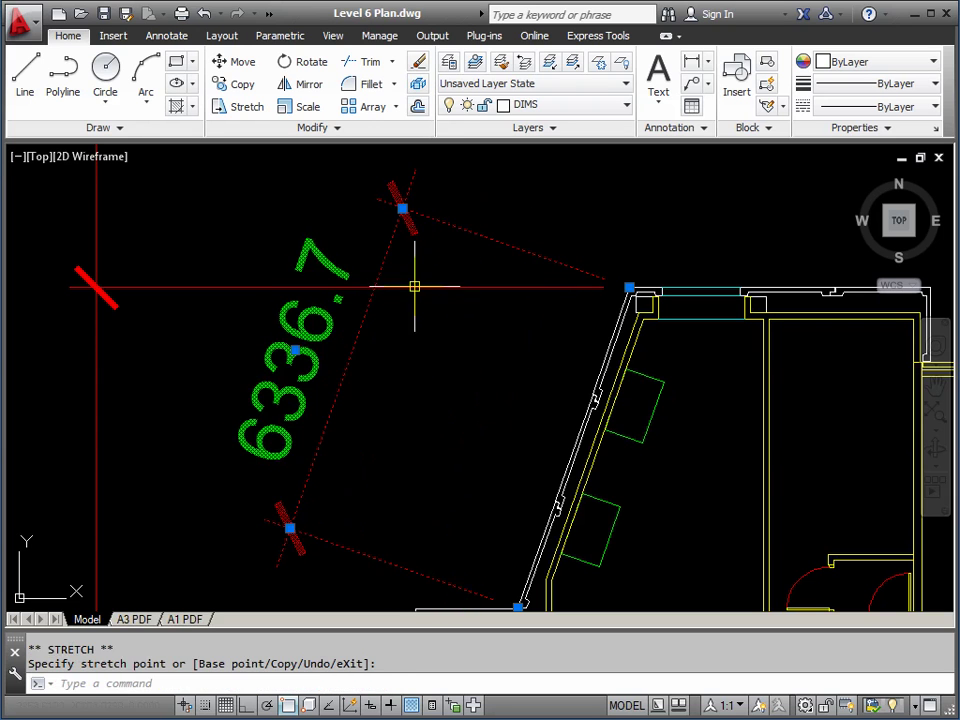
key("Escape")
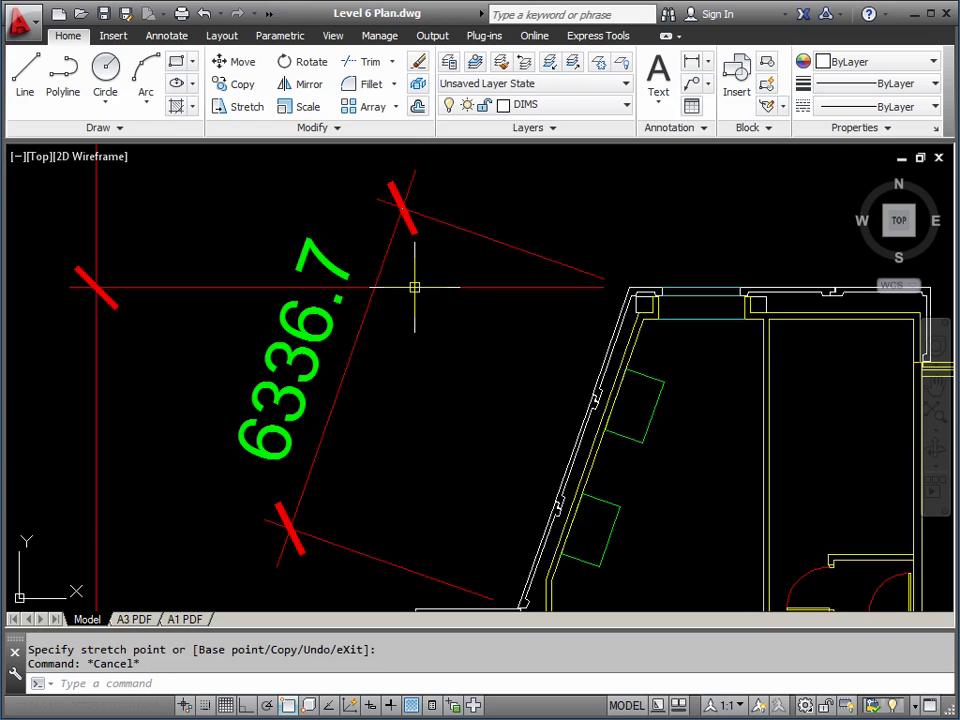
- Abandon further end-point stretches on the dimension, leaving 6336.7 unchanged
left_click(557, 264)
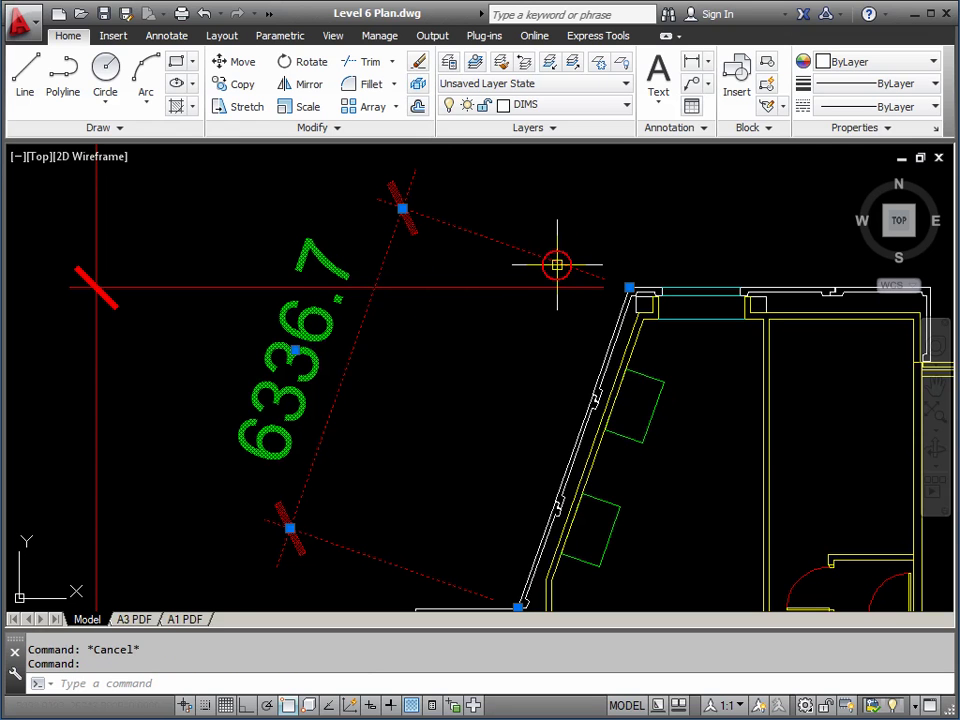
left_click(629, 287)
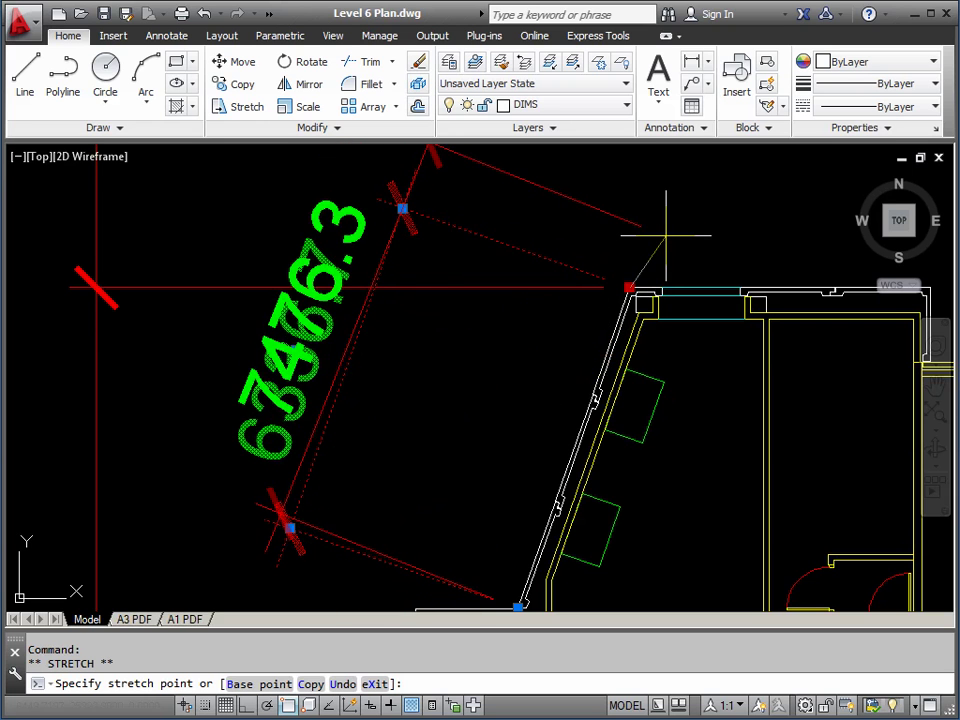
key("Escape")
scroll(600, 315, "down", 3)
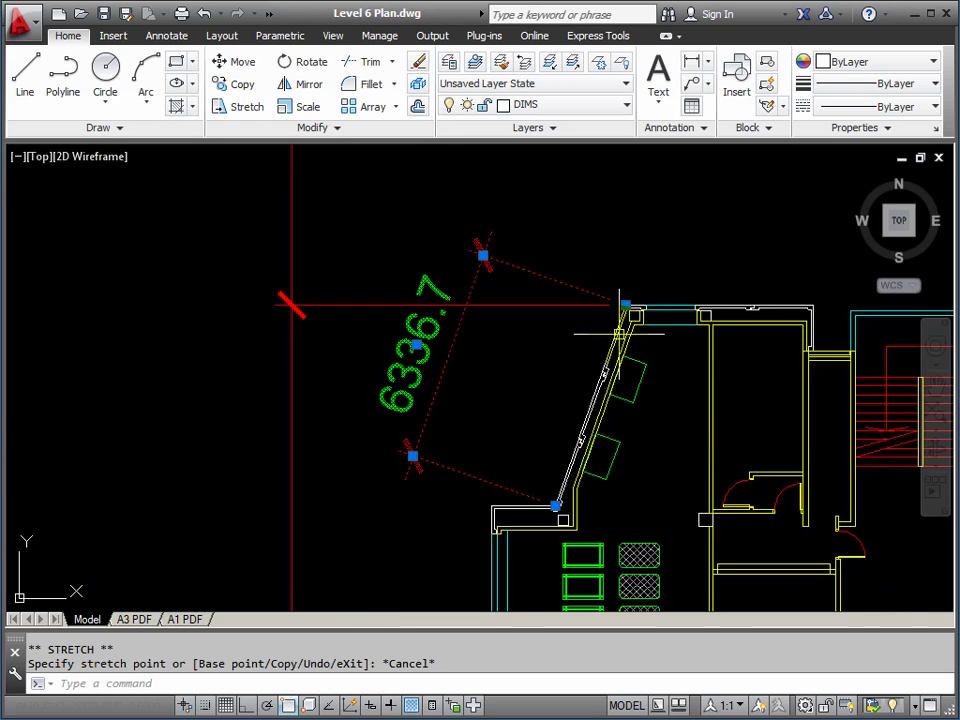
left_click(459, 474)
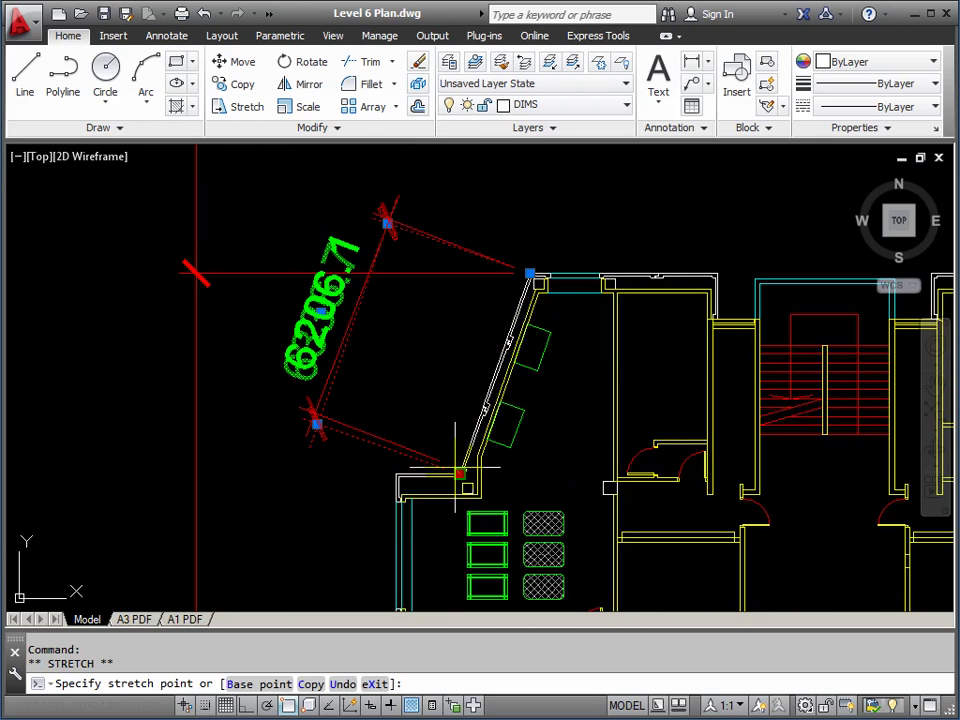
key("Escape")
key("Escape")
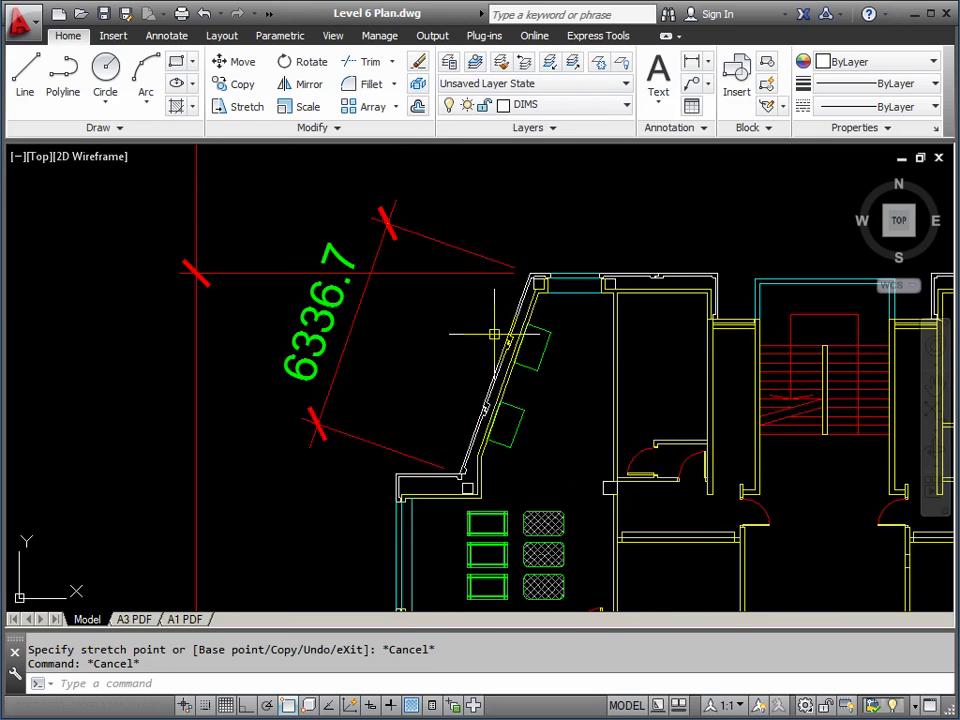
scroll(494, 334, "down", 1)
scroll(487, 325, "down", 2)
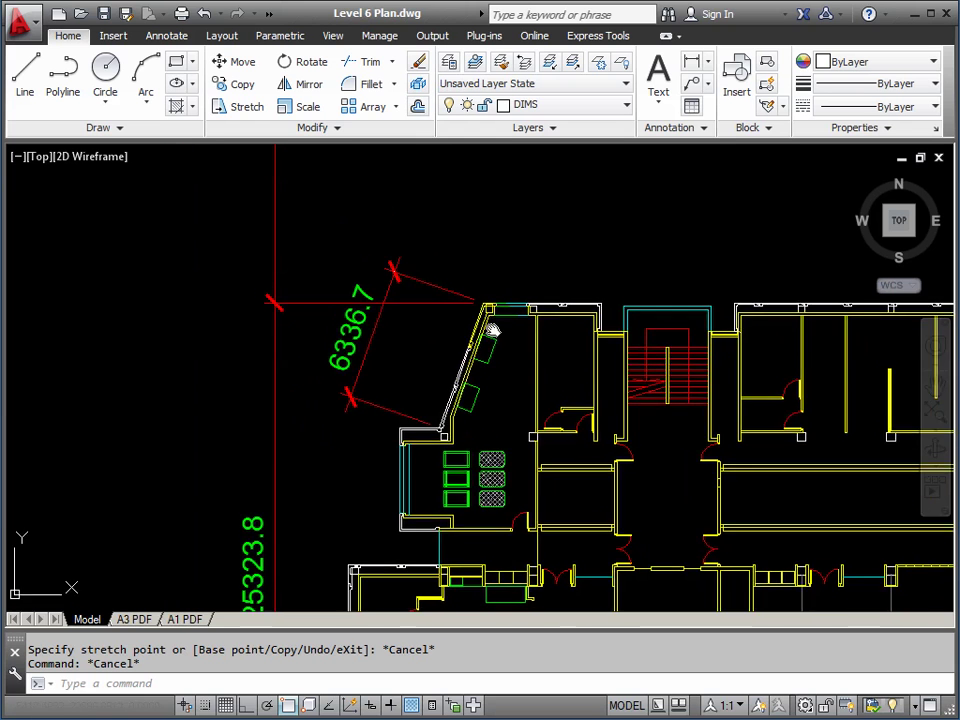
scroll(486, 320, "up", 5)
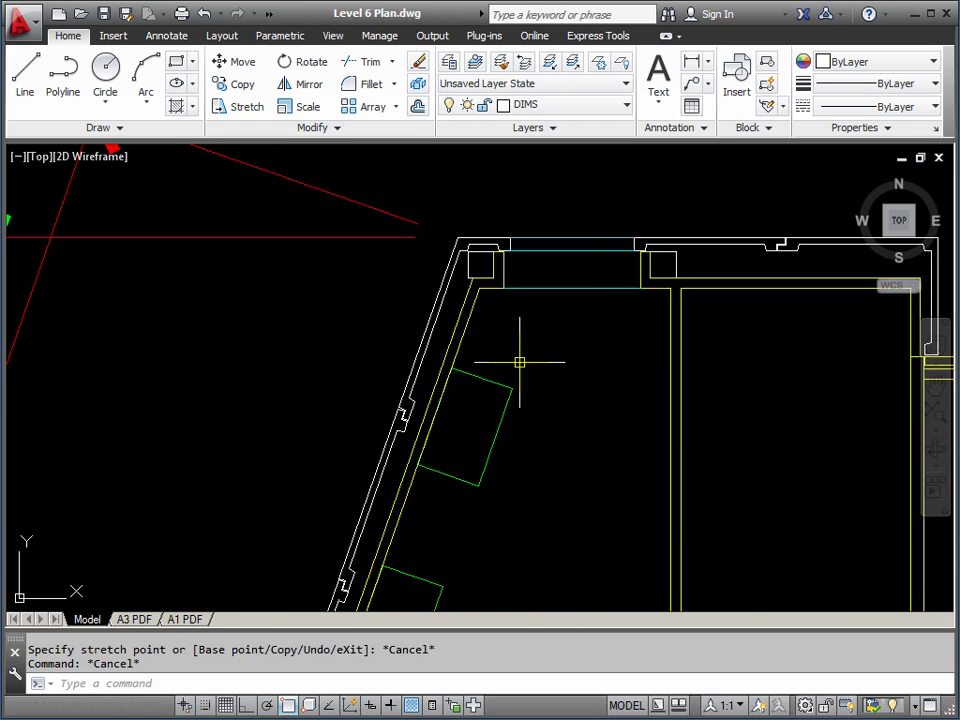
scroll(450, 369, "down", 3)
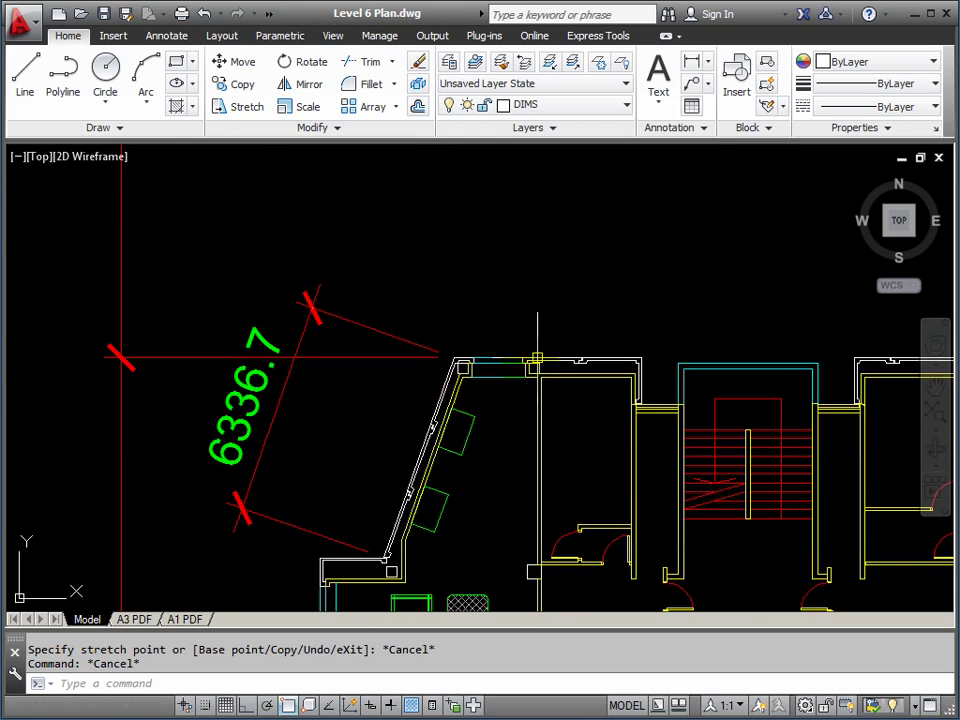
key("Escape")
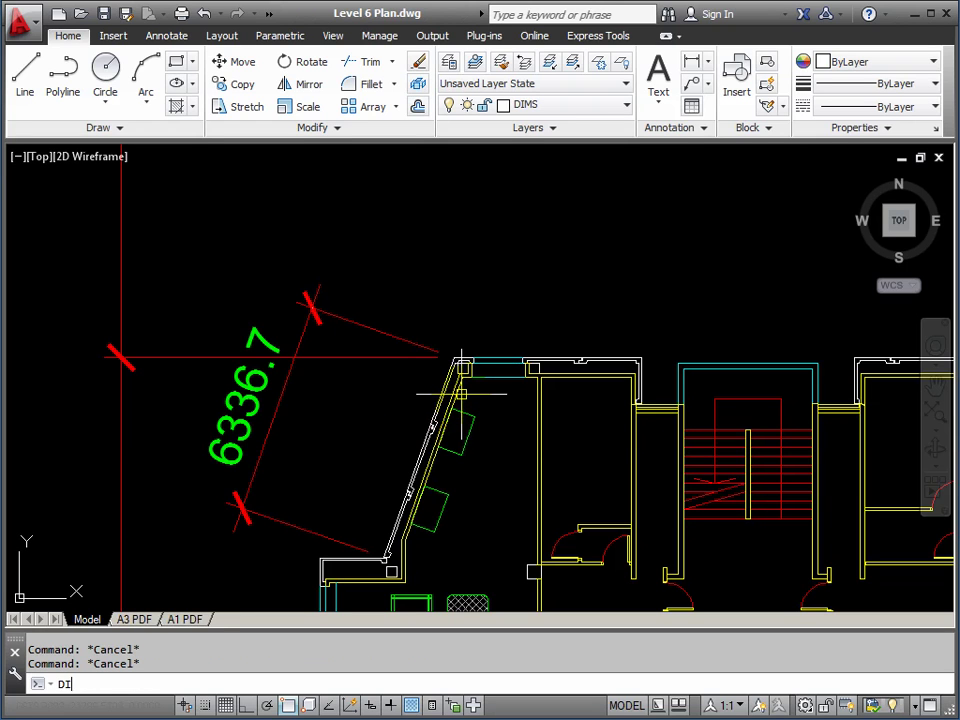
- Start an angular dimension between the angled outer wall and the top wall
key("Return")
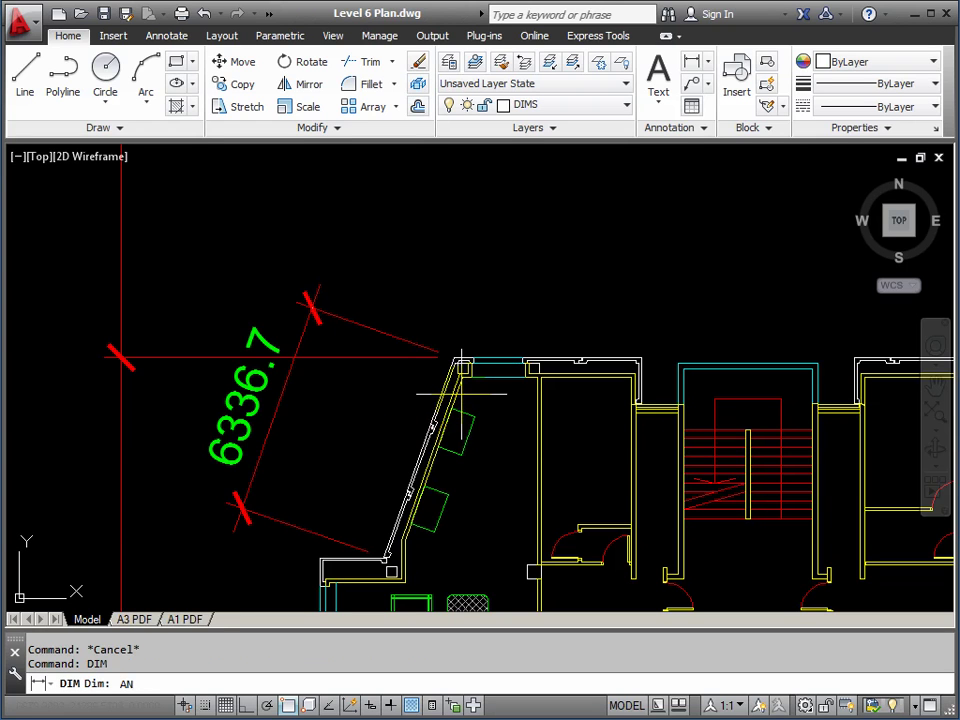
key("Return")
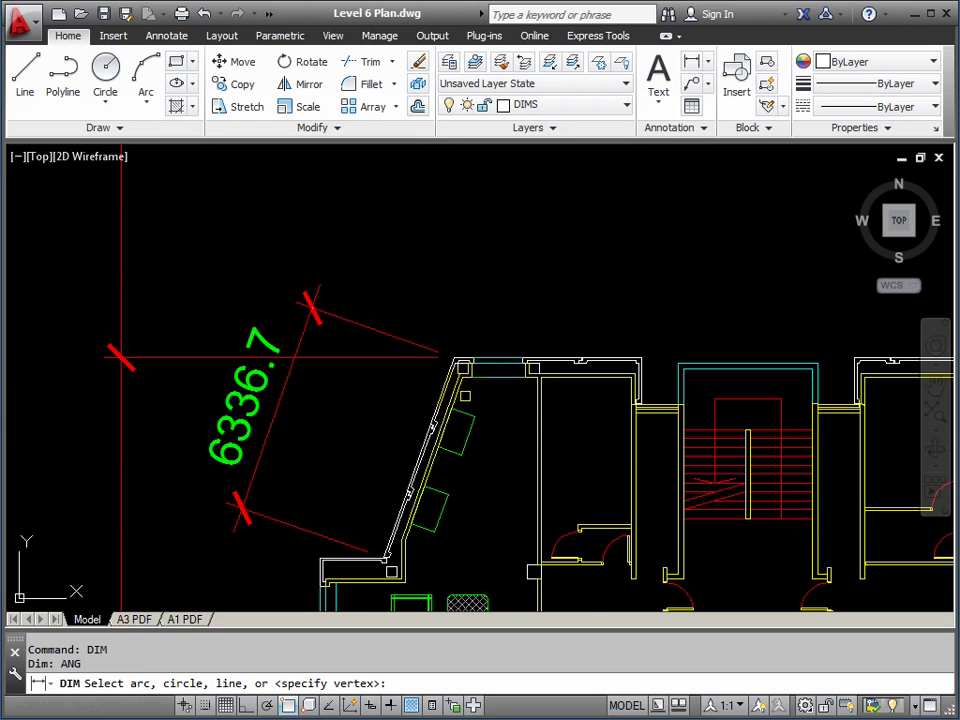
scroll(443, 375, "up", 5)
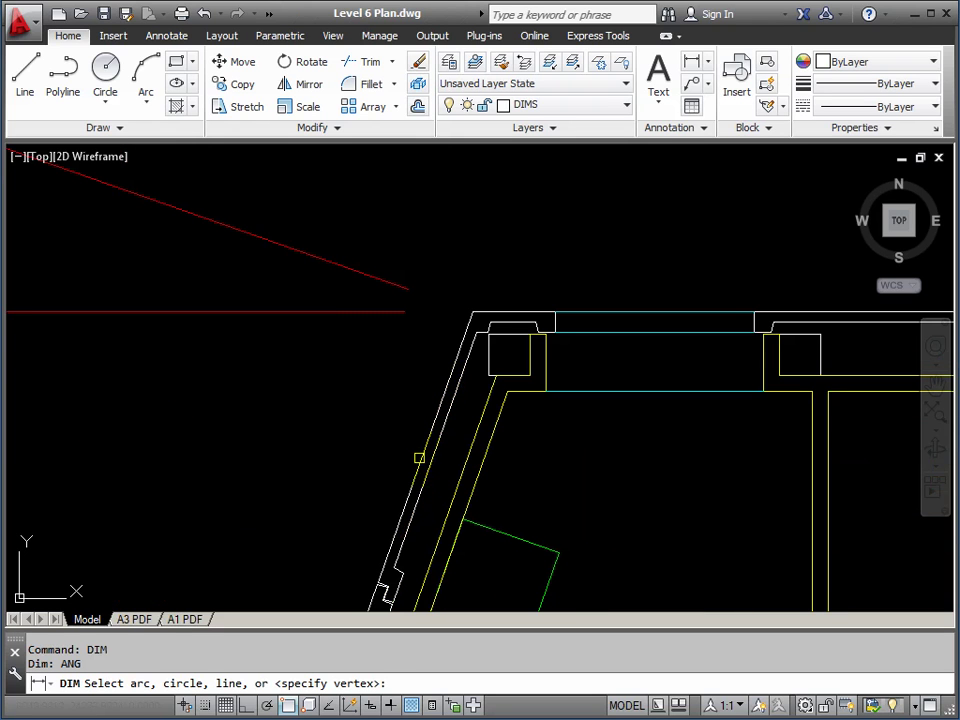
left_click(429, 451)
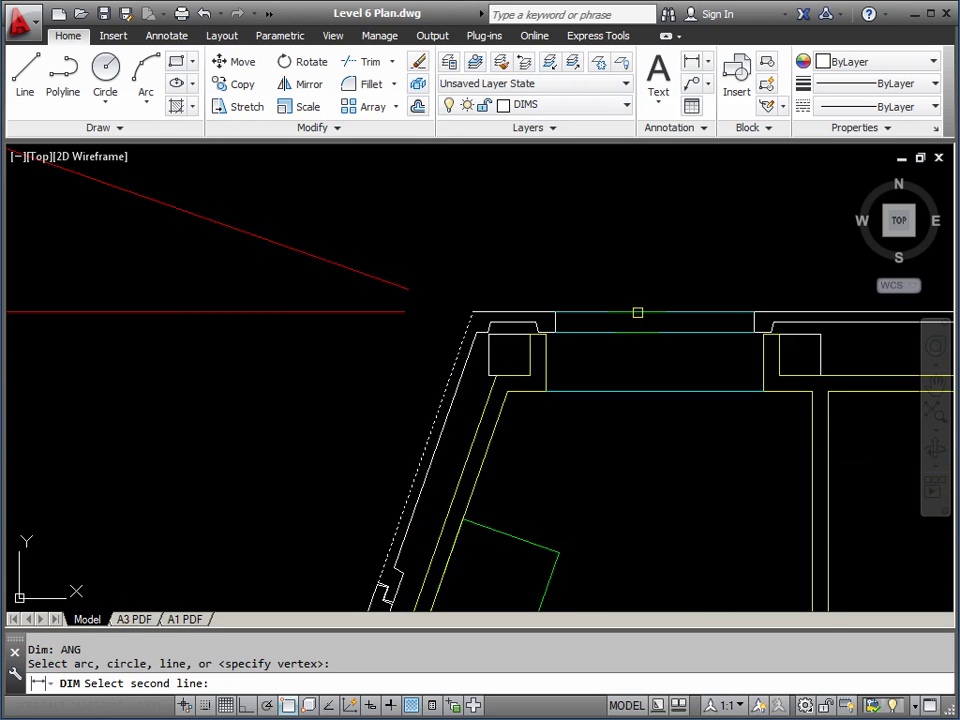
left_click(637, 313)
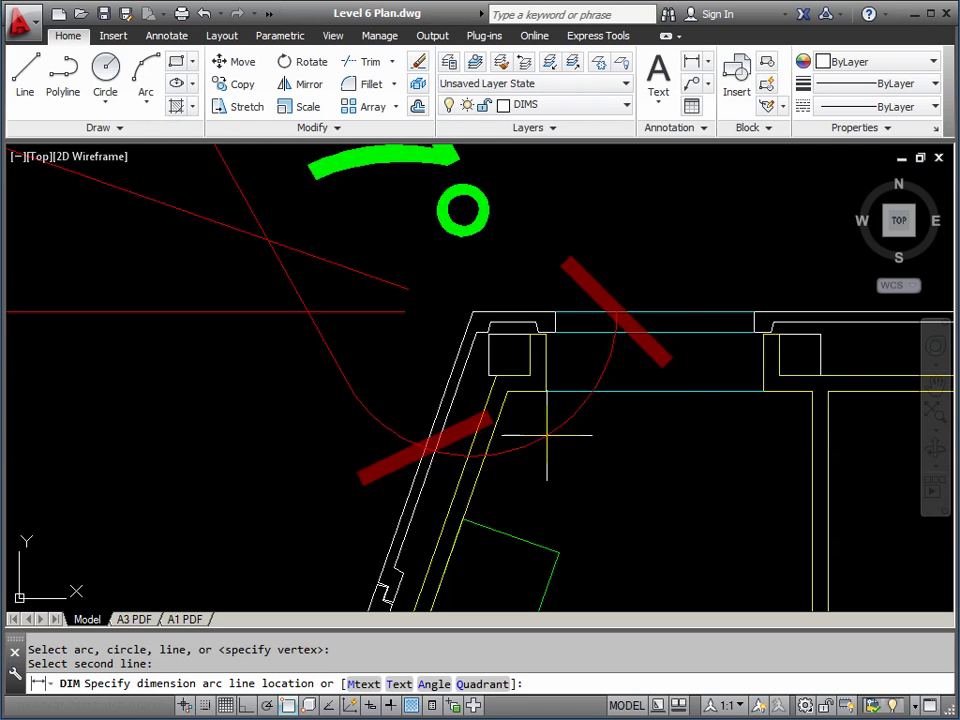
scroll(601, 487, "down", 2)
scroll(620, 493, "down", 4)
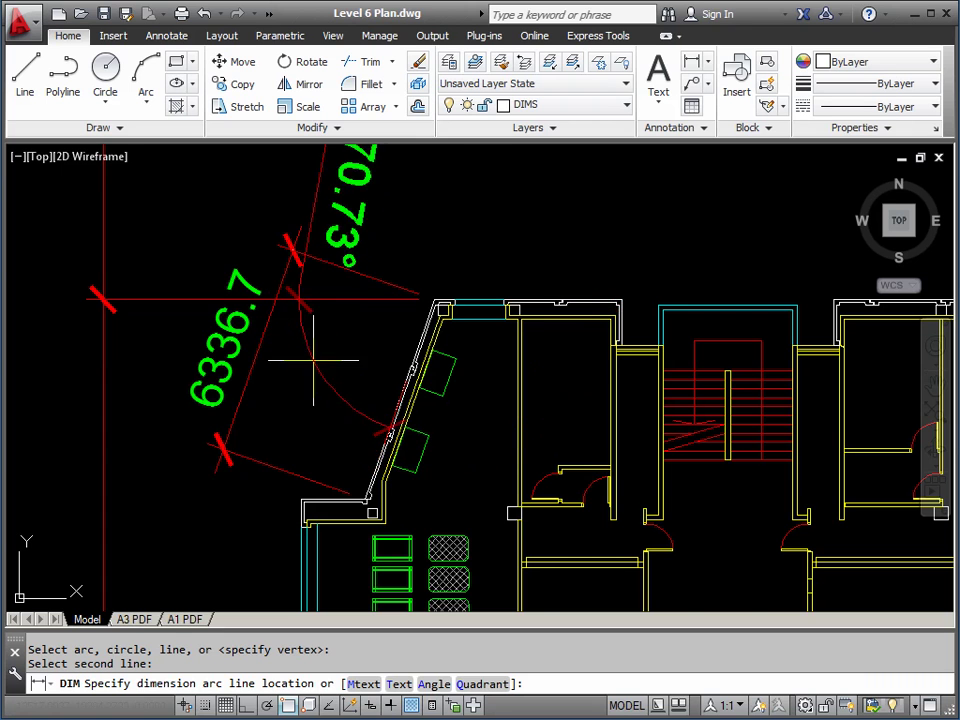
- Keep the default 109.27° text and place the angle dimension inside the corner
middle_click_drag(308, 230, 306, 358)
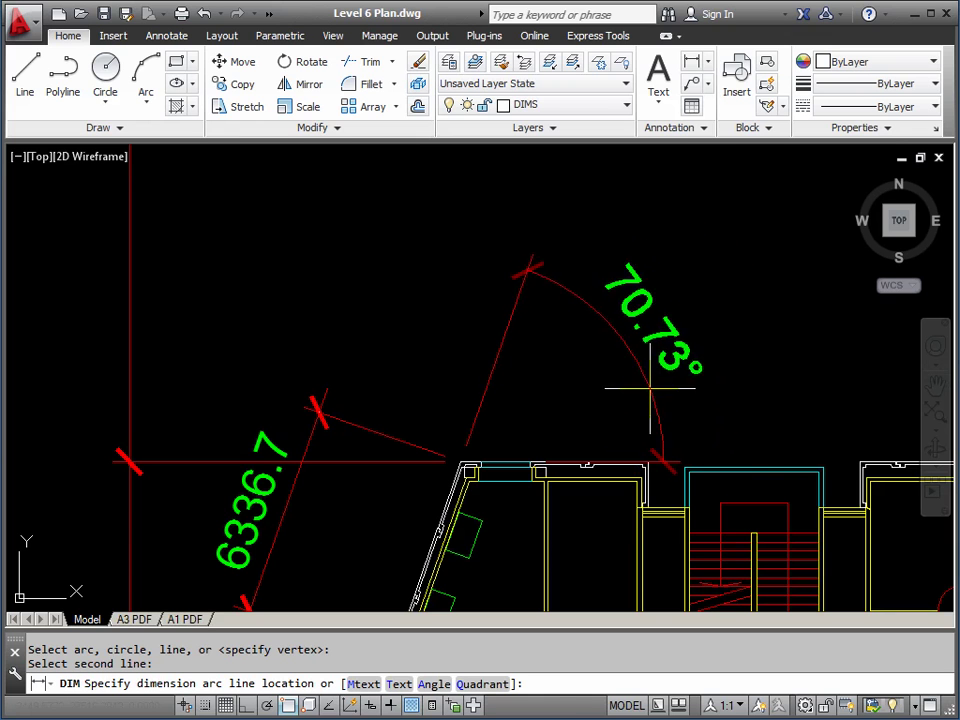
middle_click_drag(594, 510, 592, 330)
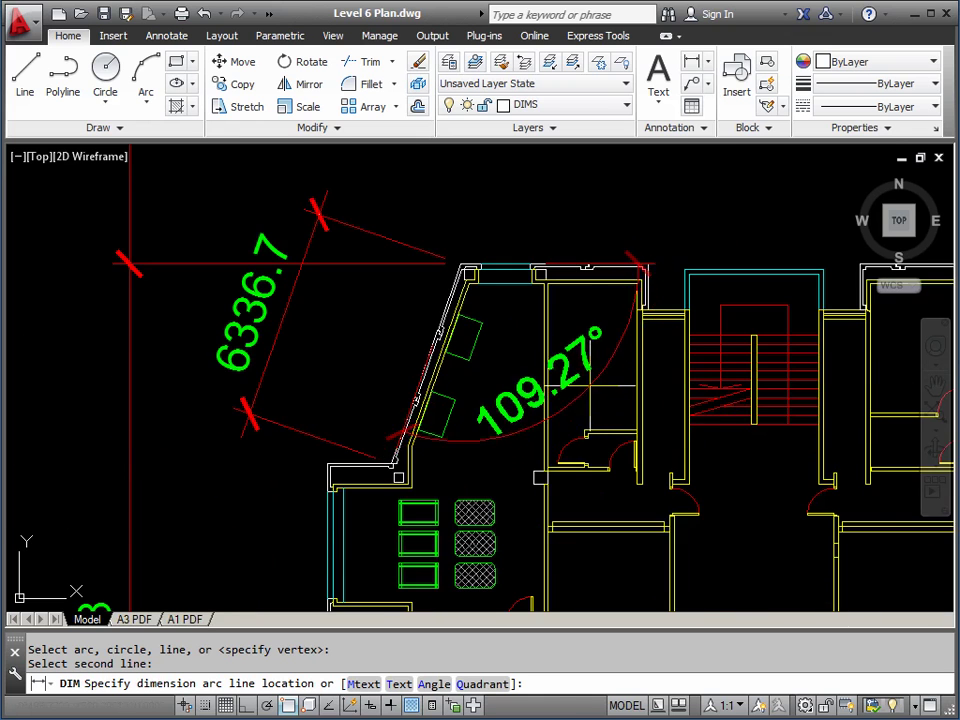
scroll(590, 385, "up", 3)
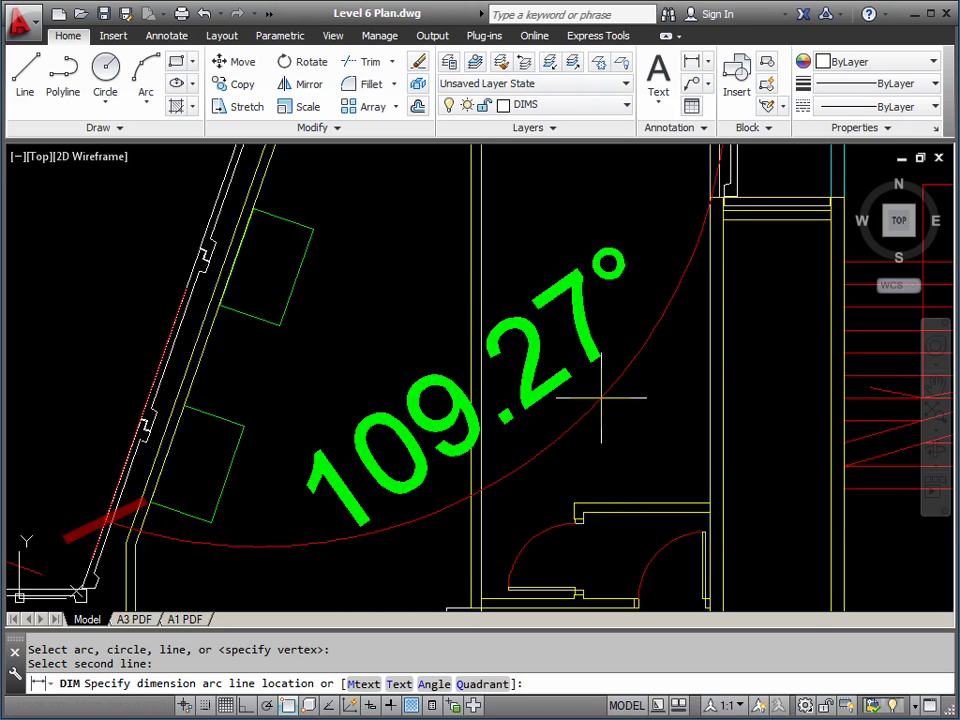
type("t")
key("Return")
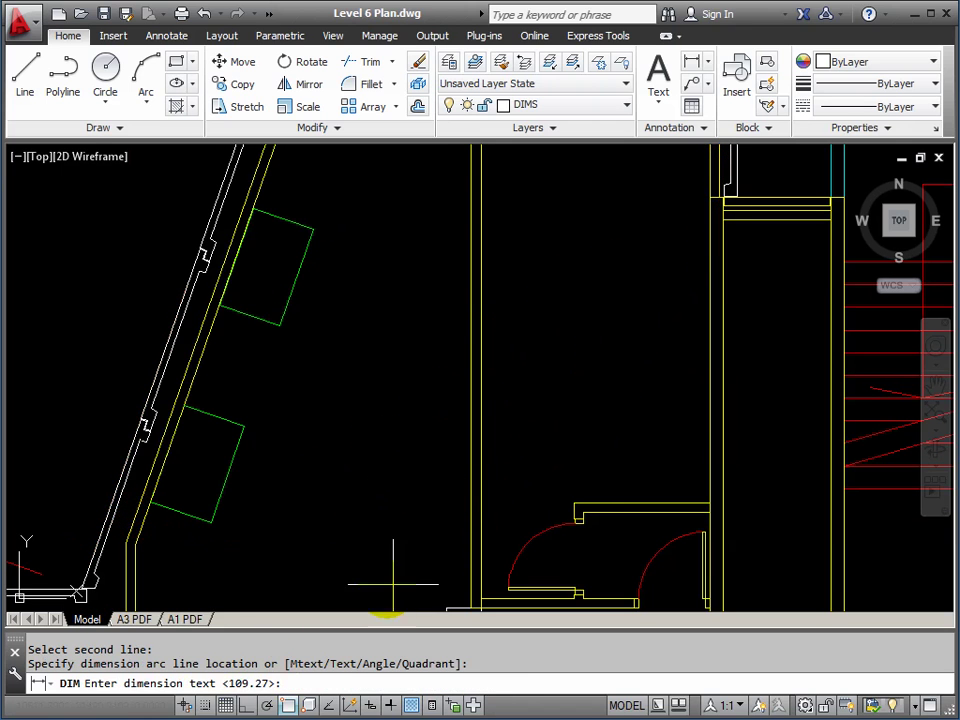
key("Return")
scroll(545, 430, "down", 3)
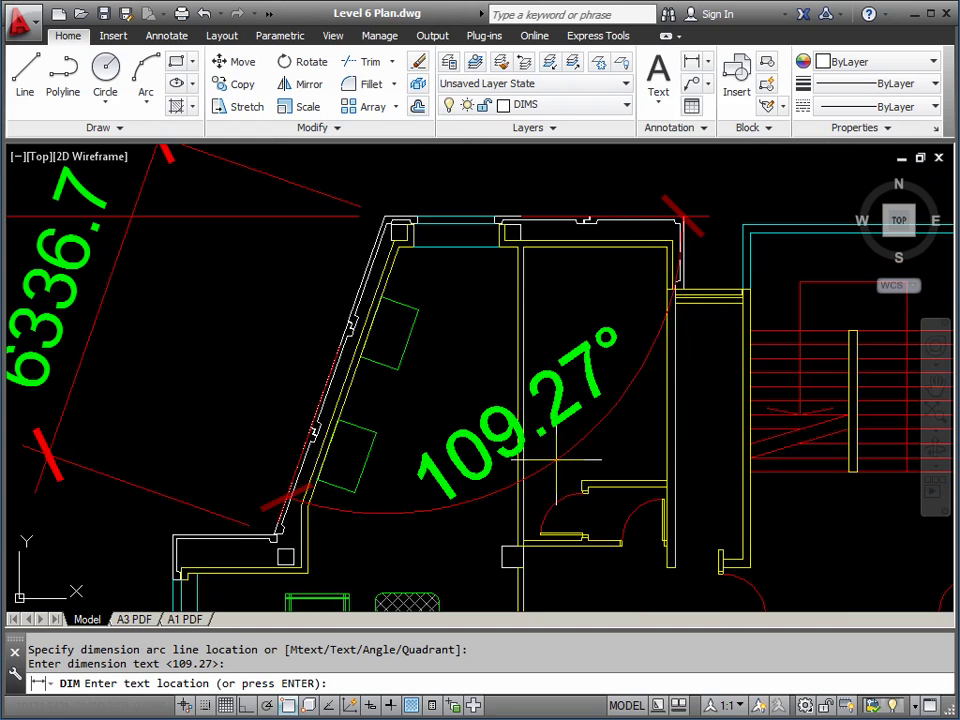
left_click(550, 453)
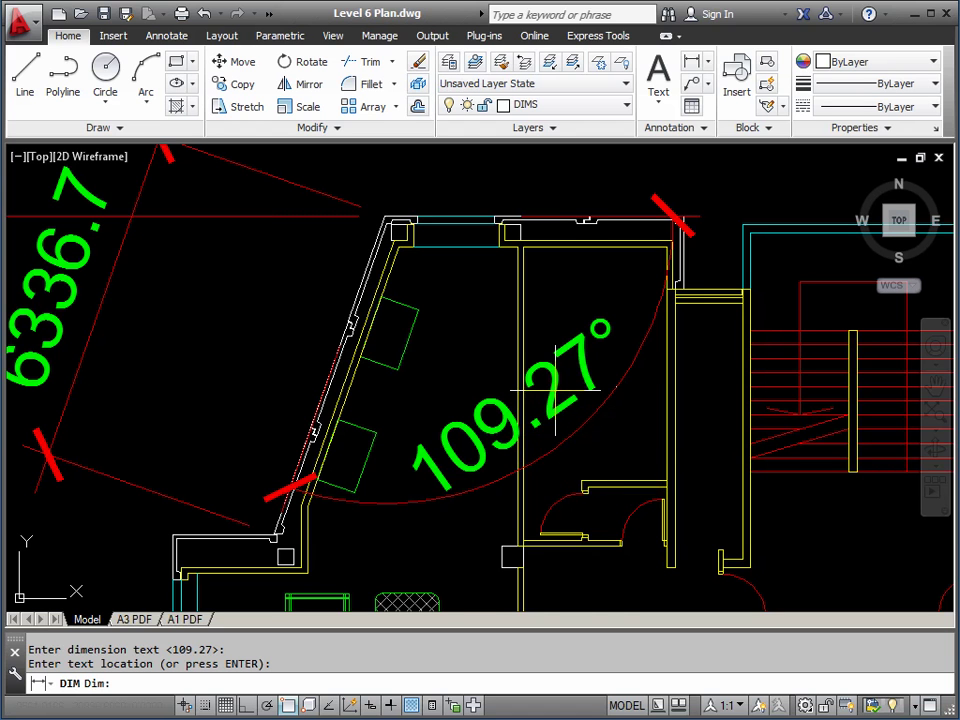
scroll(555, 390, "down", 10)
middle_click_drag(597, 357, 328, 357)
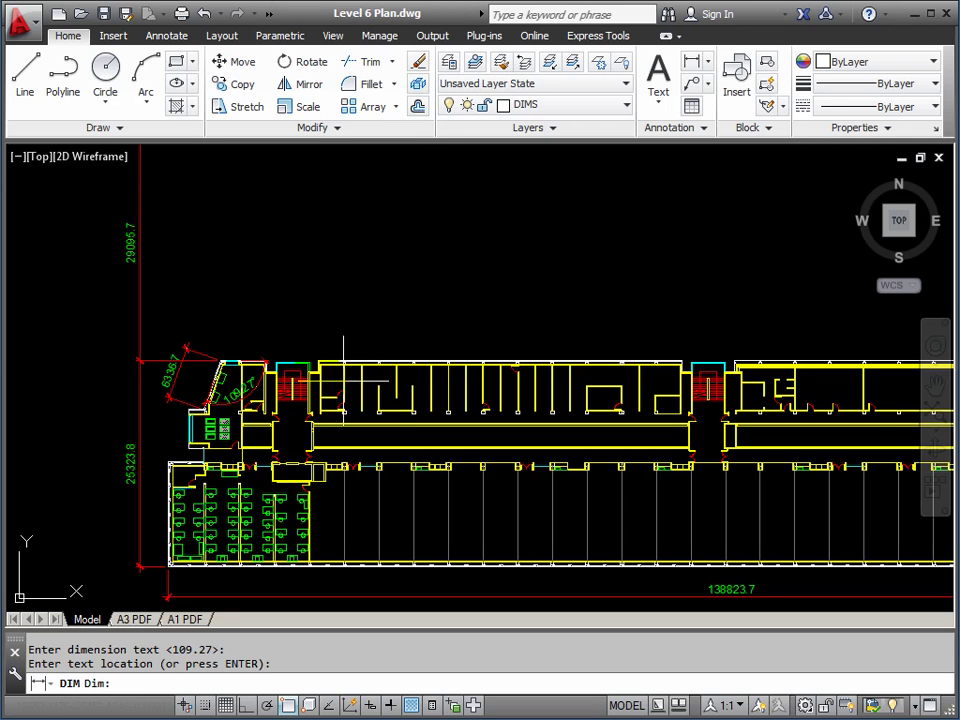
- Zoom and pan to the stair beside the angled northwest corner
scroll(421, 348, "up", 1)
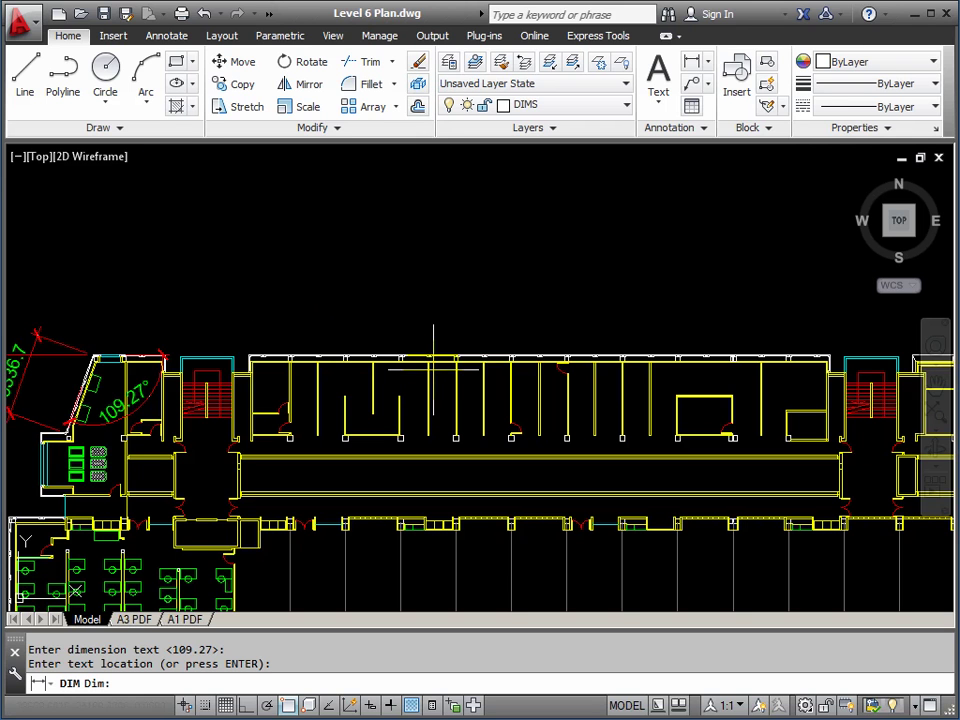
scroll(204, 321, "up", 1)
middle_click_drag(220, 351, 283, 339)
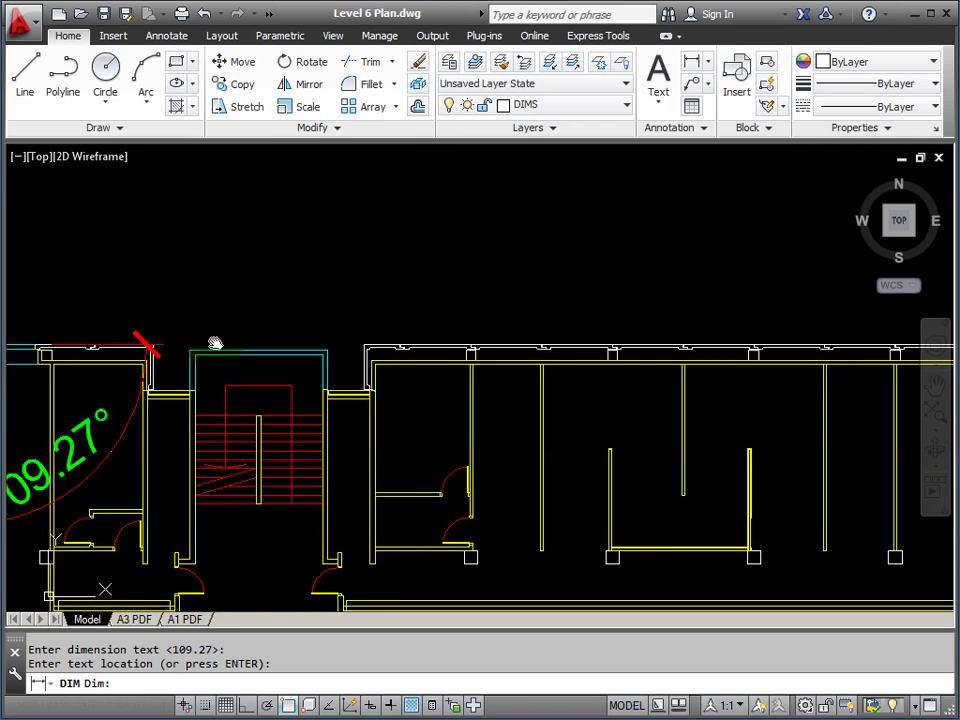
scroll(387, 341, "up", 1)
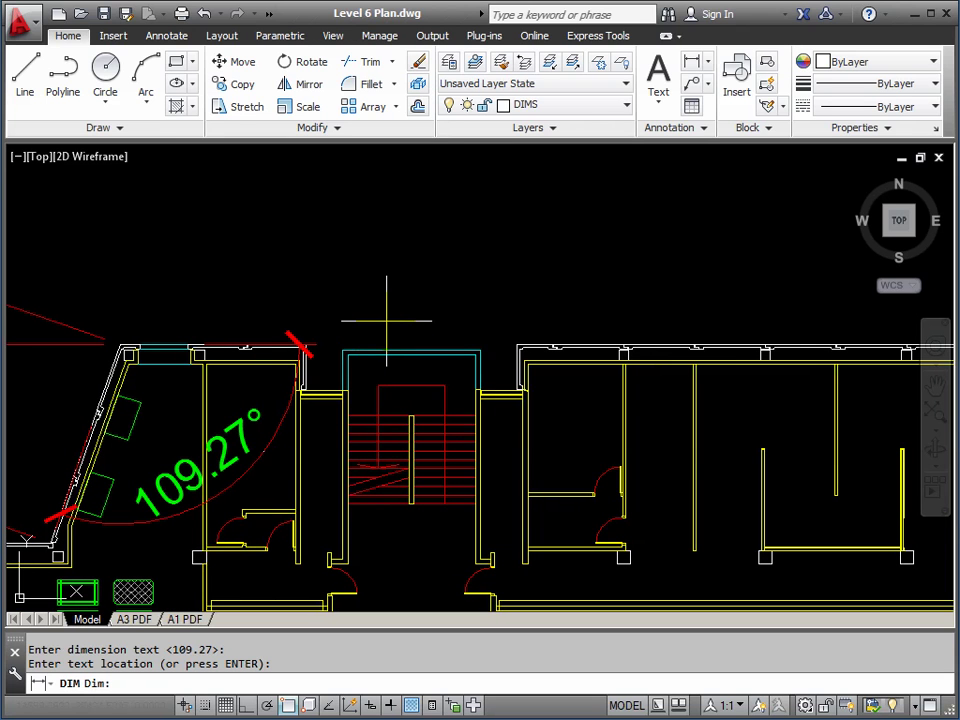
- Cancel the angular prompt and start a DIM leader pointing at the stair landing
key("Escape")
key("Escape")
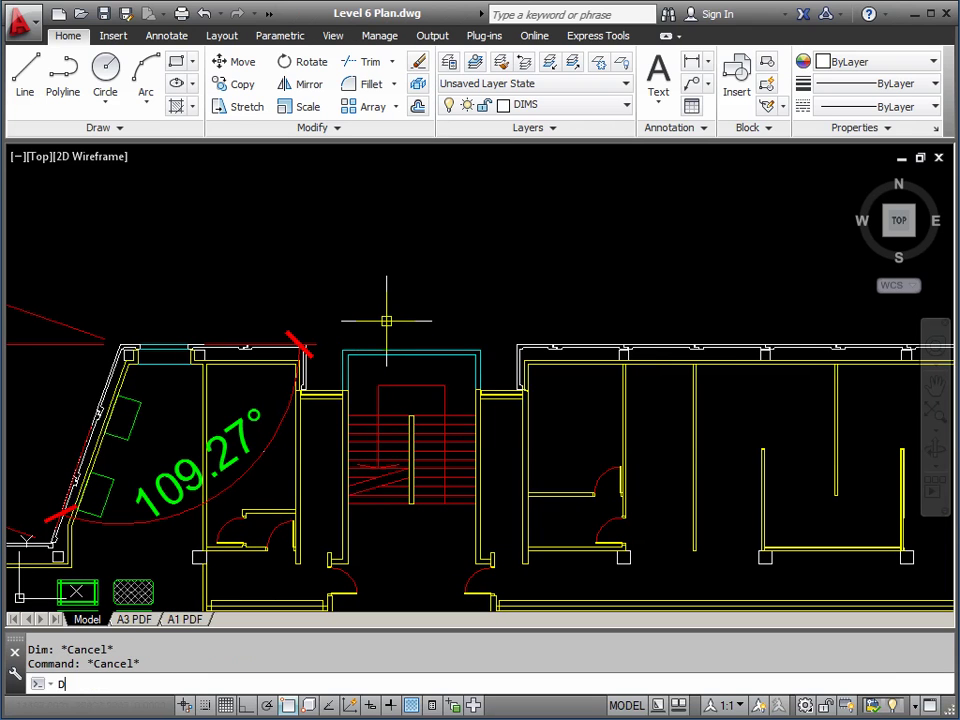
type("DIM")
key("Return")
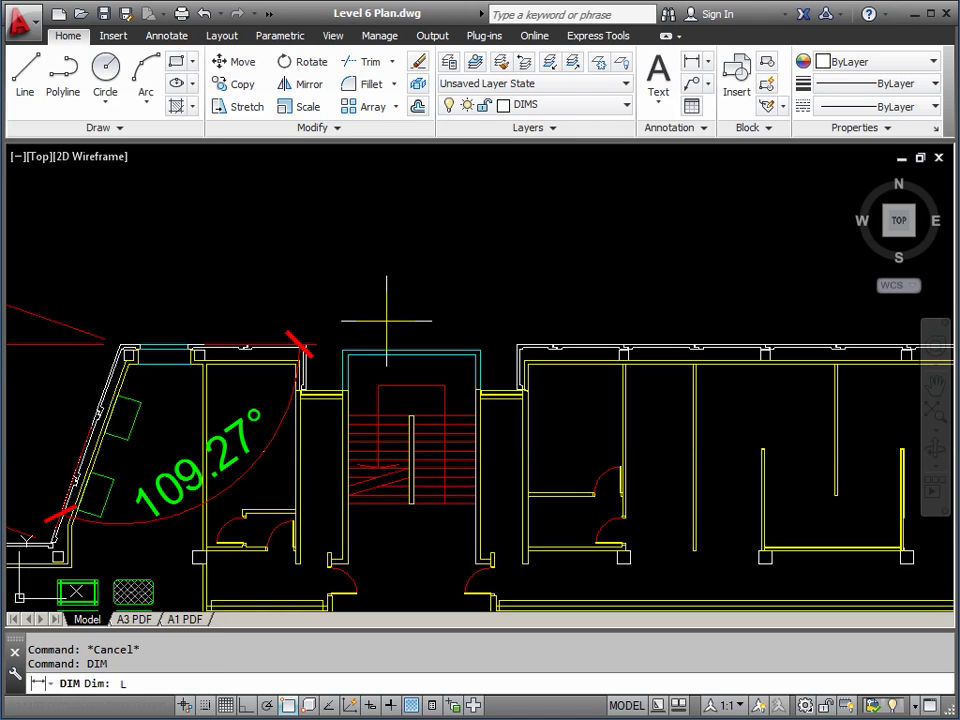
key("Return")
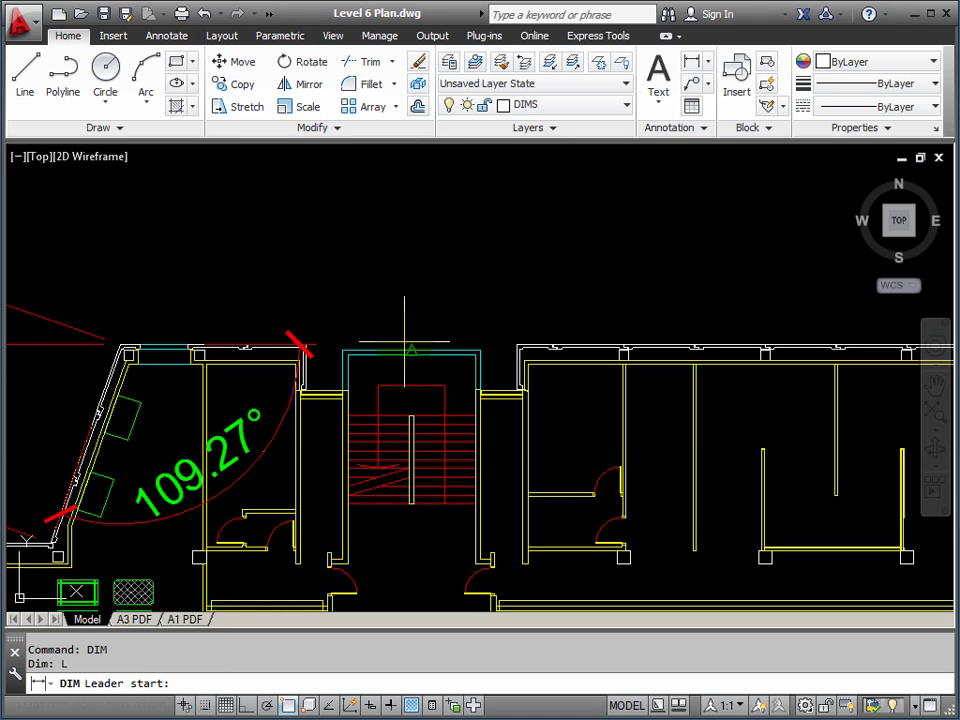
scroll(392, 356, "up", 3)
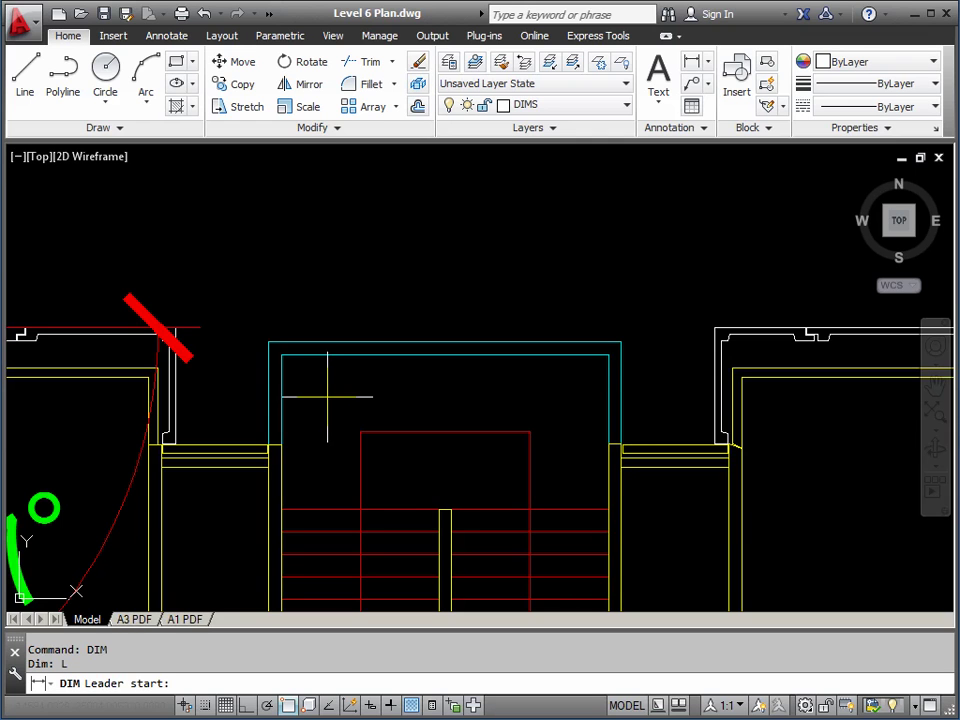
left_click(329, 398)
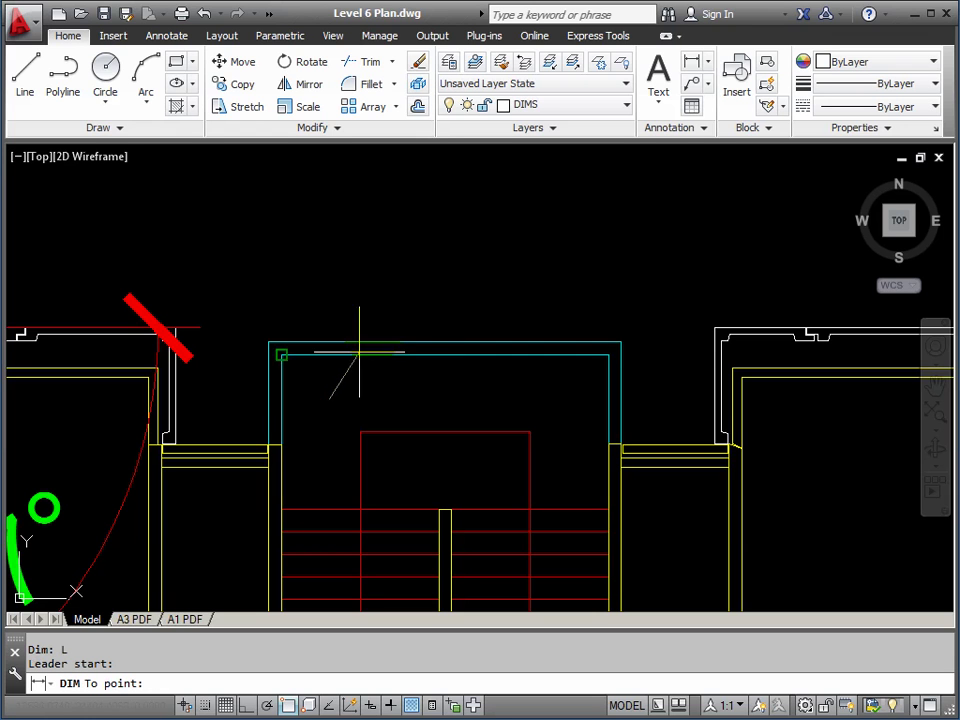
- Bend the leader above the stair, add a horizontal tail and label it STAIR LANDING
scroll(455, 275, "down", 1)
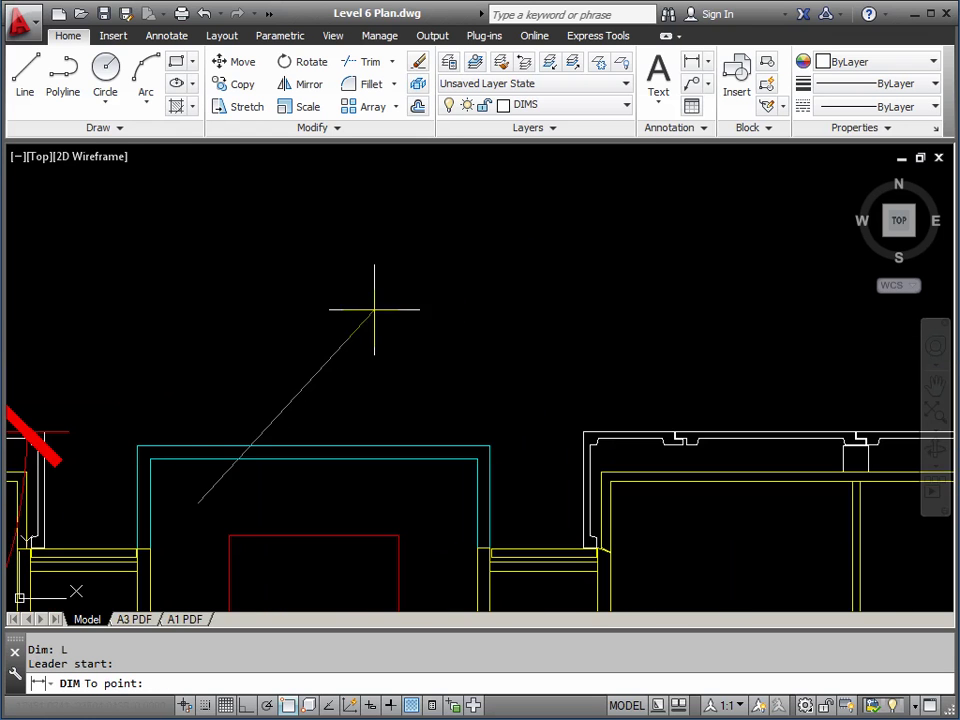
scroll(380, 253, "down", 2)
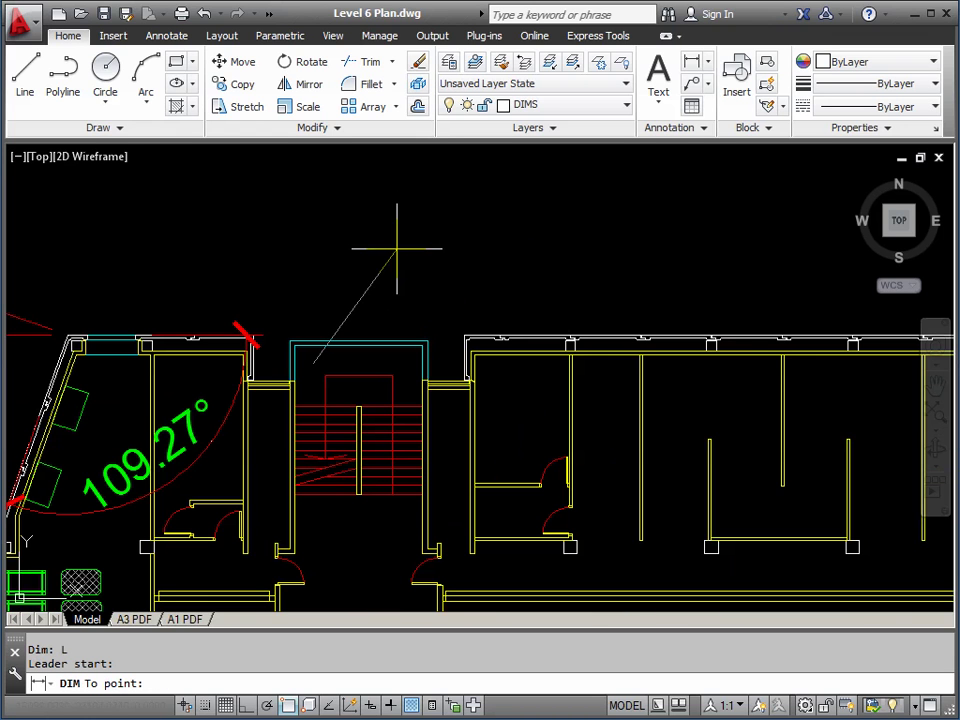
left_click(399, 249)
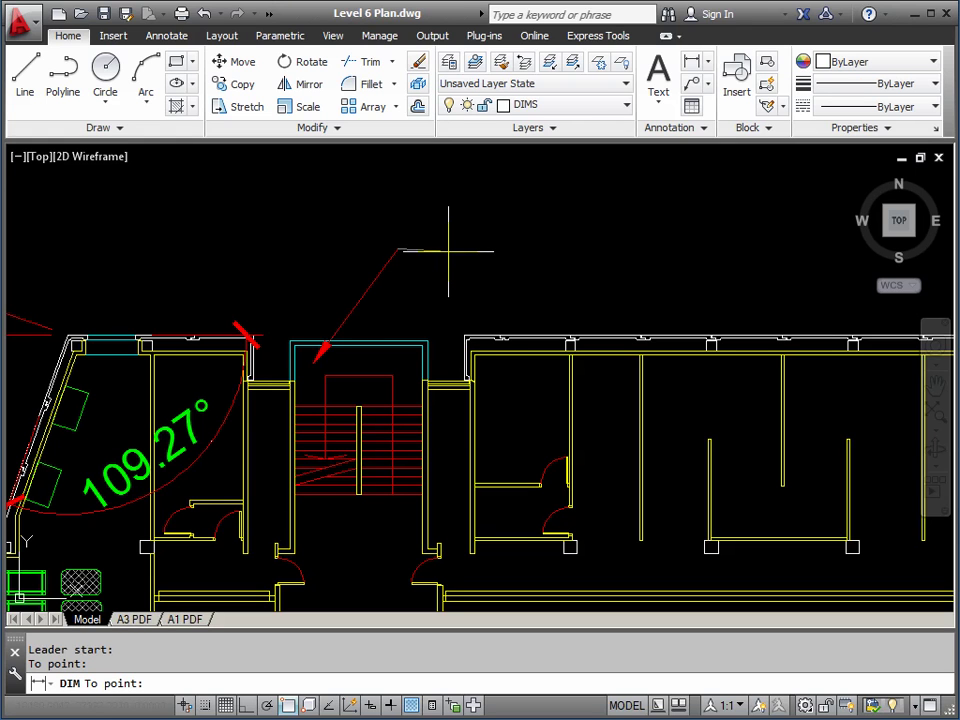
key("F8")
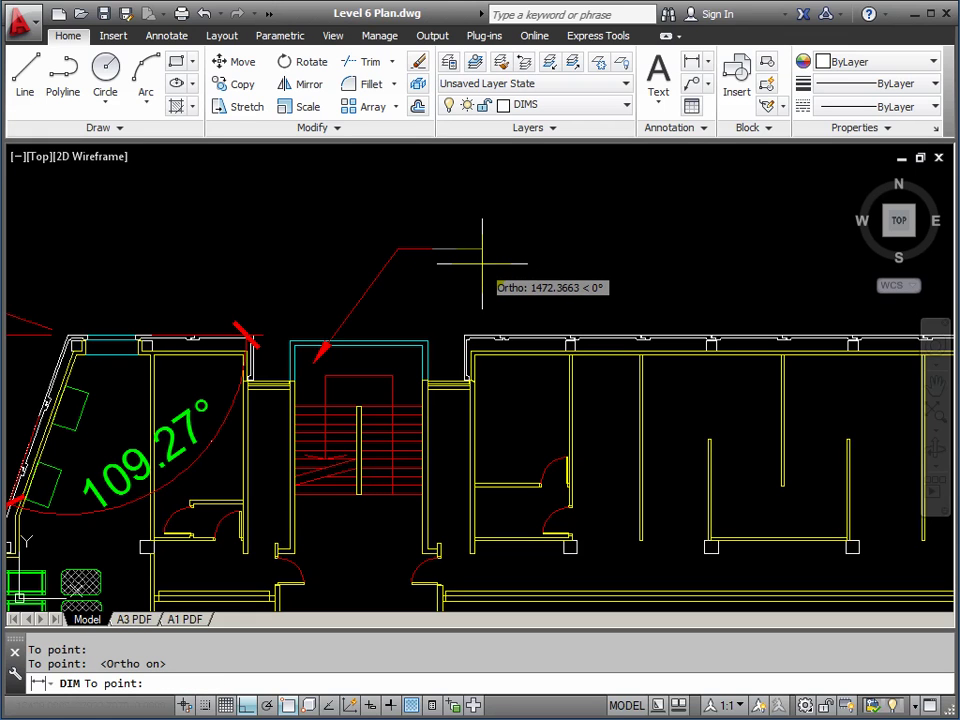
key("Return")
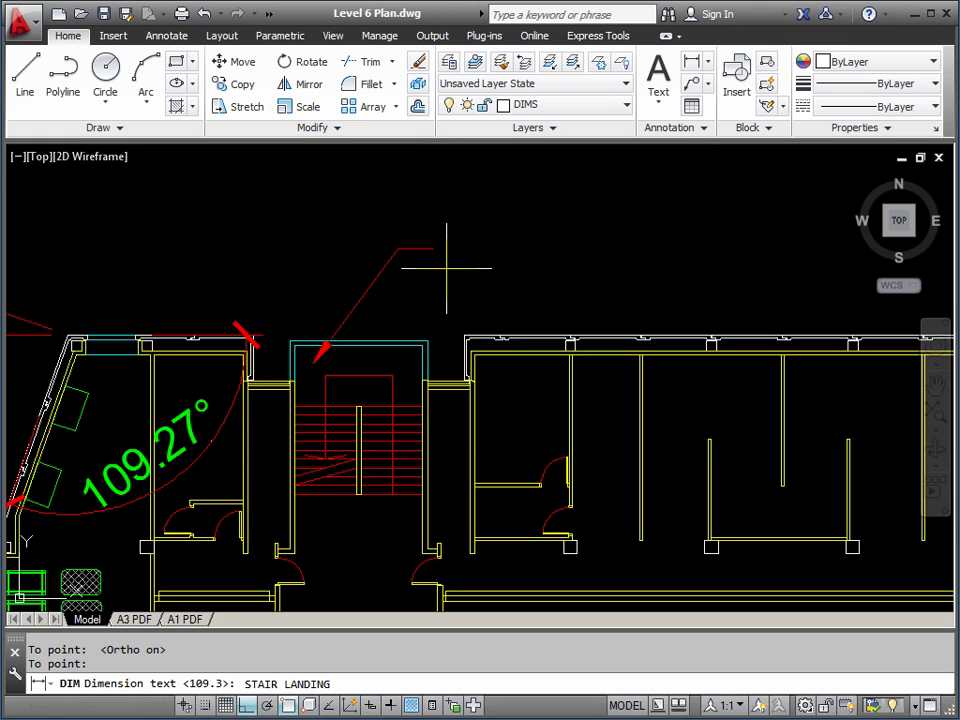
key("Return")
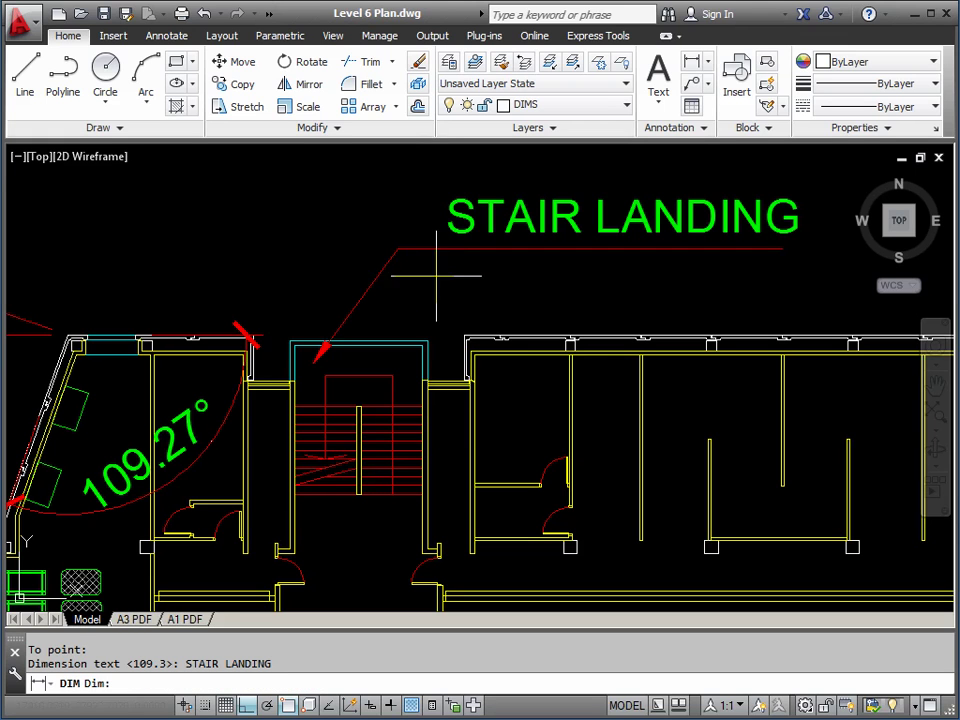
- Zoom out over the whole plan, then zoom into the lower corridor rooms and grid lines
scroll(494, 258, "down", 1)
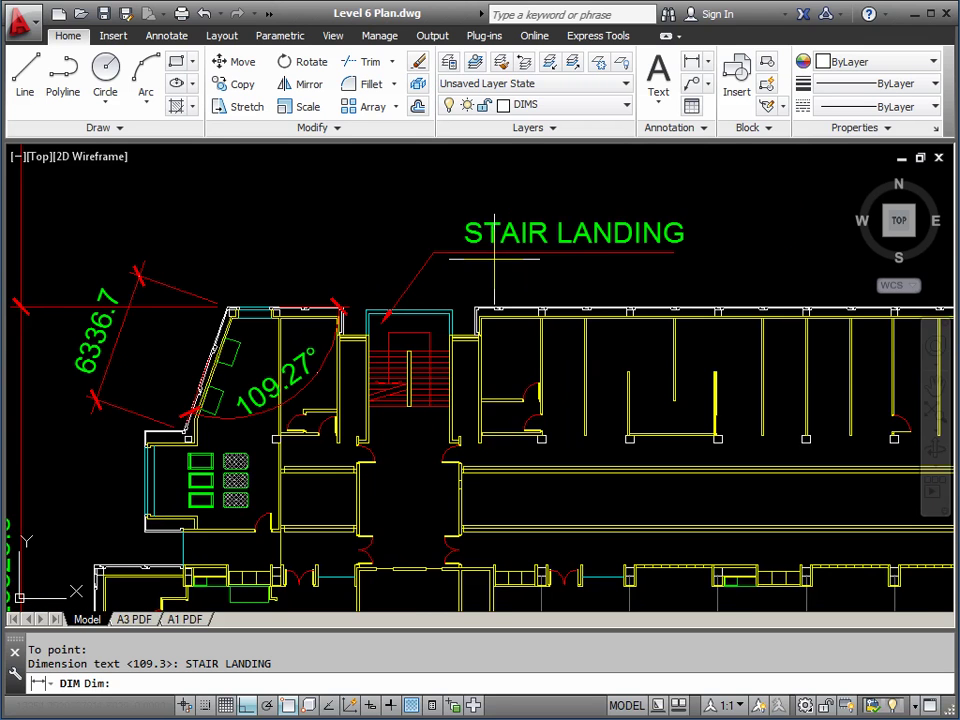
mouse_move(494, 258)
middle_mouse_down()
mouse_move(553, 252)
mouse_move(498, 258)
middle_mouse_up()
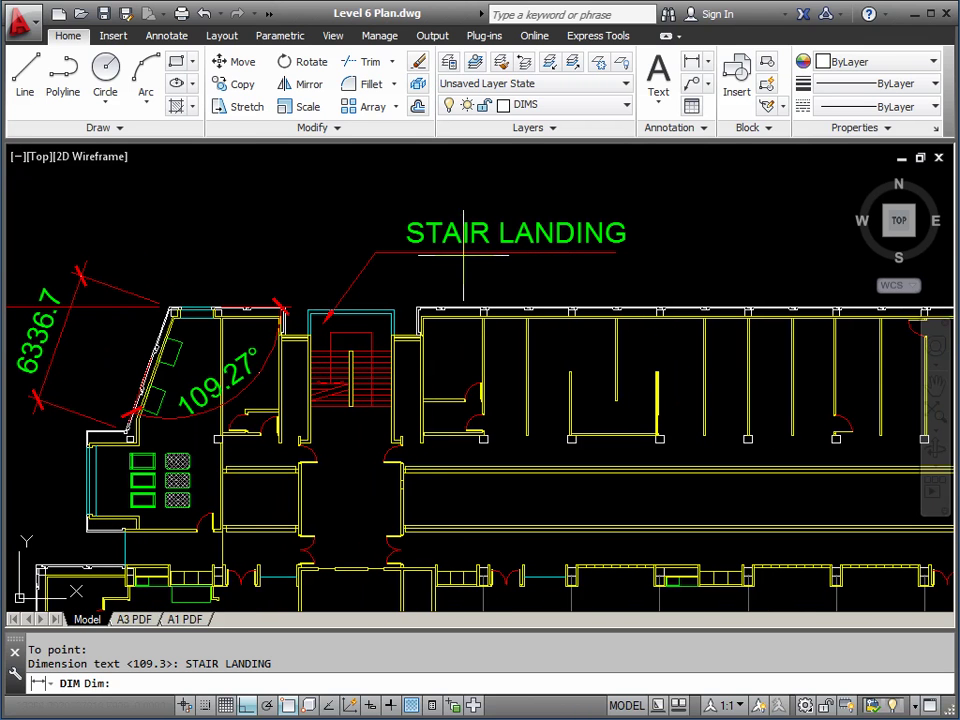
middle_click_drag(286, 283, 421, 270)
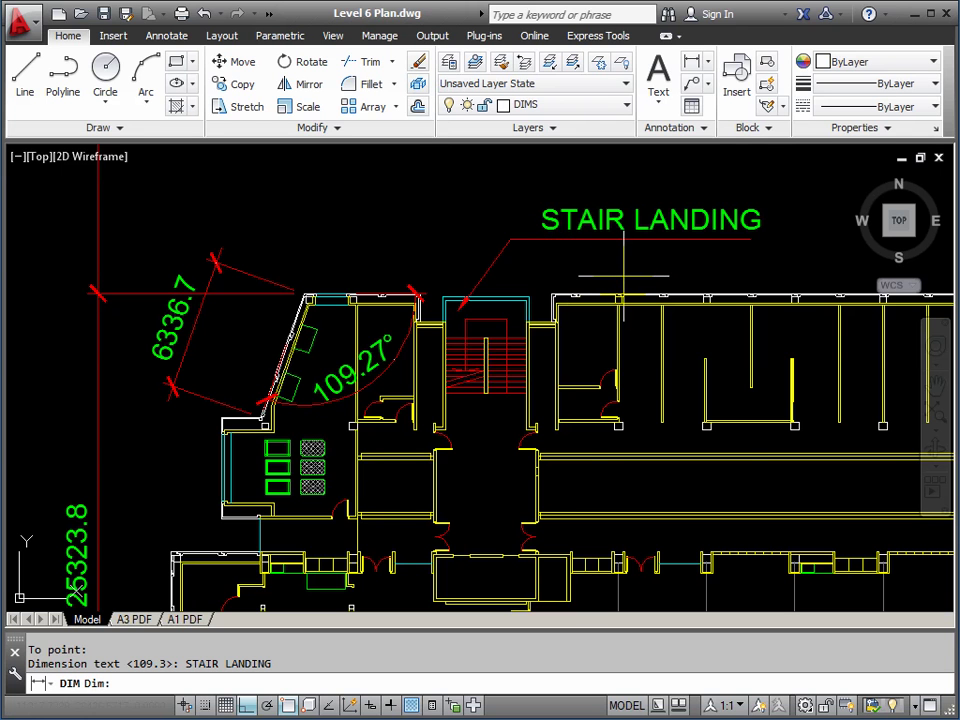
scroll(624, 275, "down", 5)
middle_click_drag(660, 259, 420, 366)
middle_click_drag(522, 355, 352, 362)
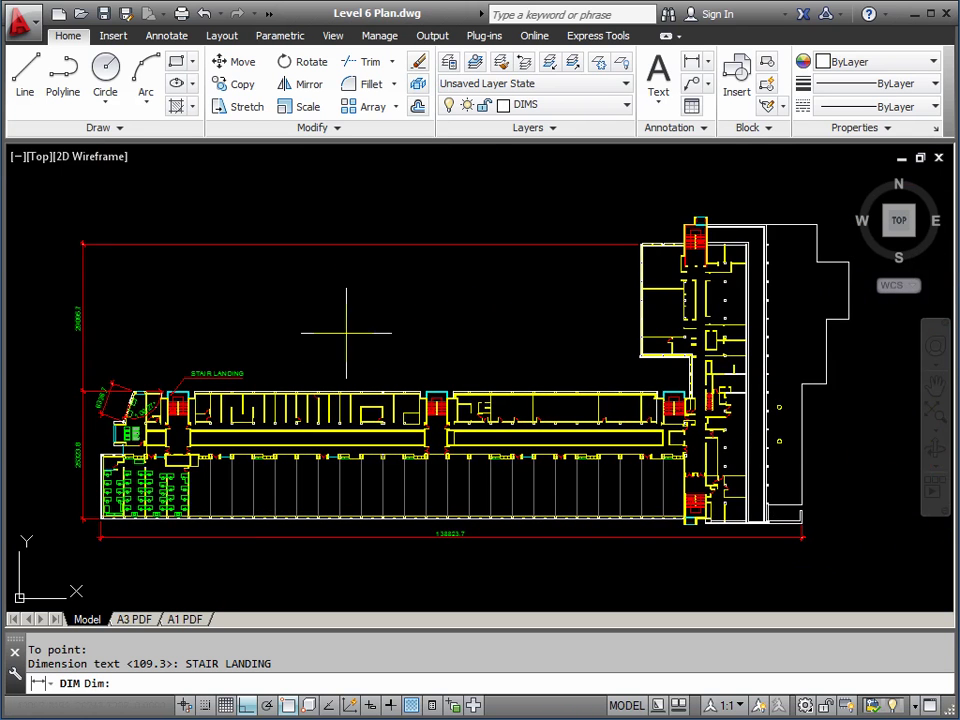
scroll(210, 455, "up", 6)
middle_click_drag(213, 465, 345, 424)
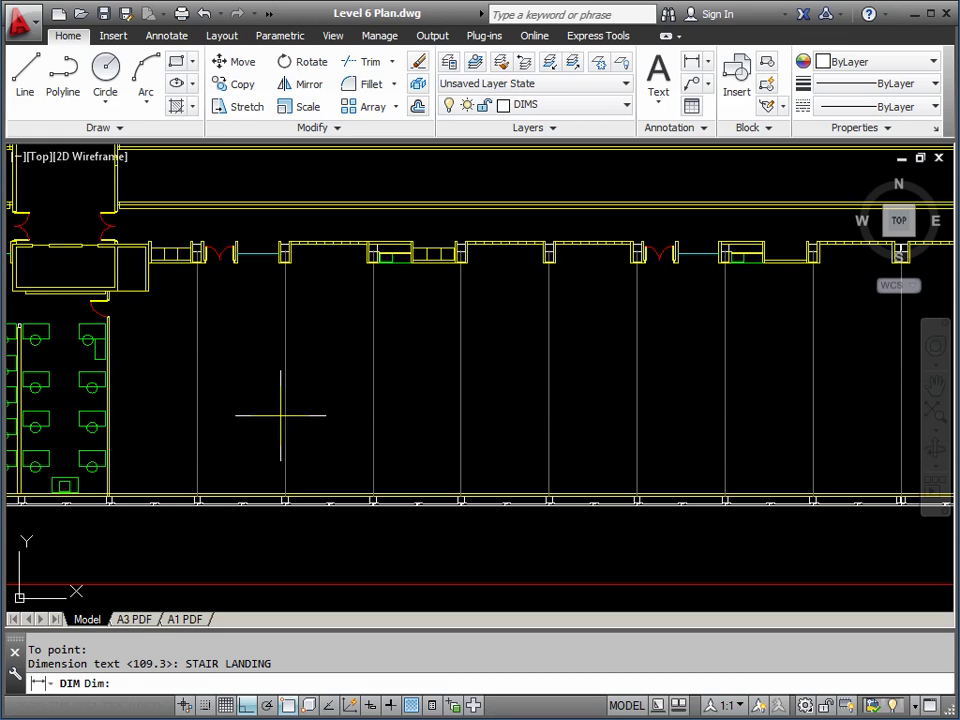
- Add a horizontal 8534 dimension between the first two corridor grid lines
key("Return")
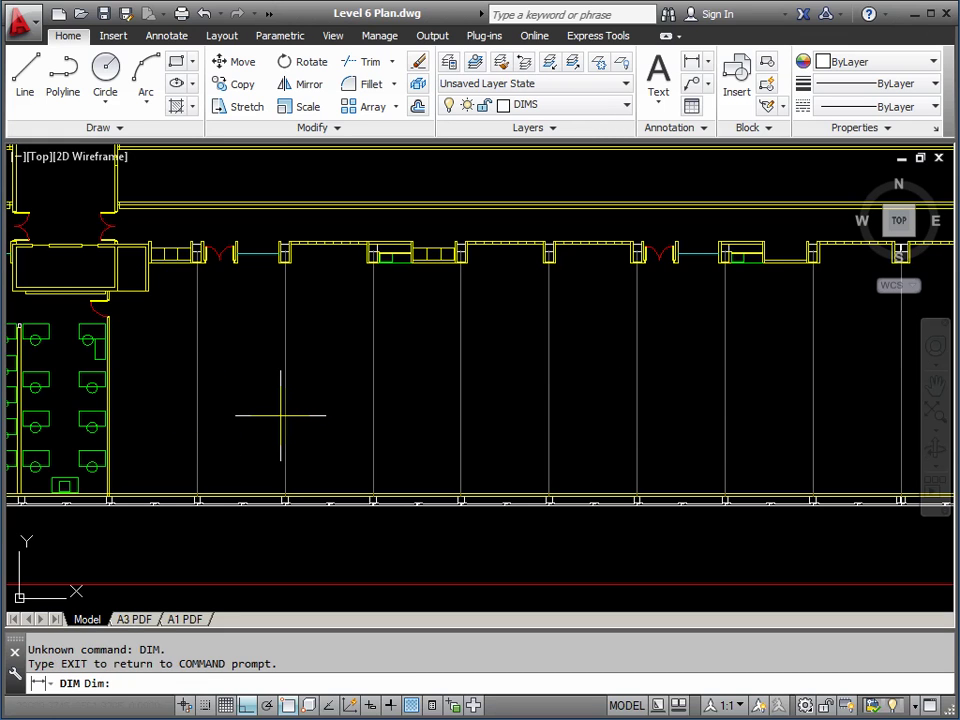
key("Return")
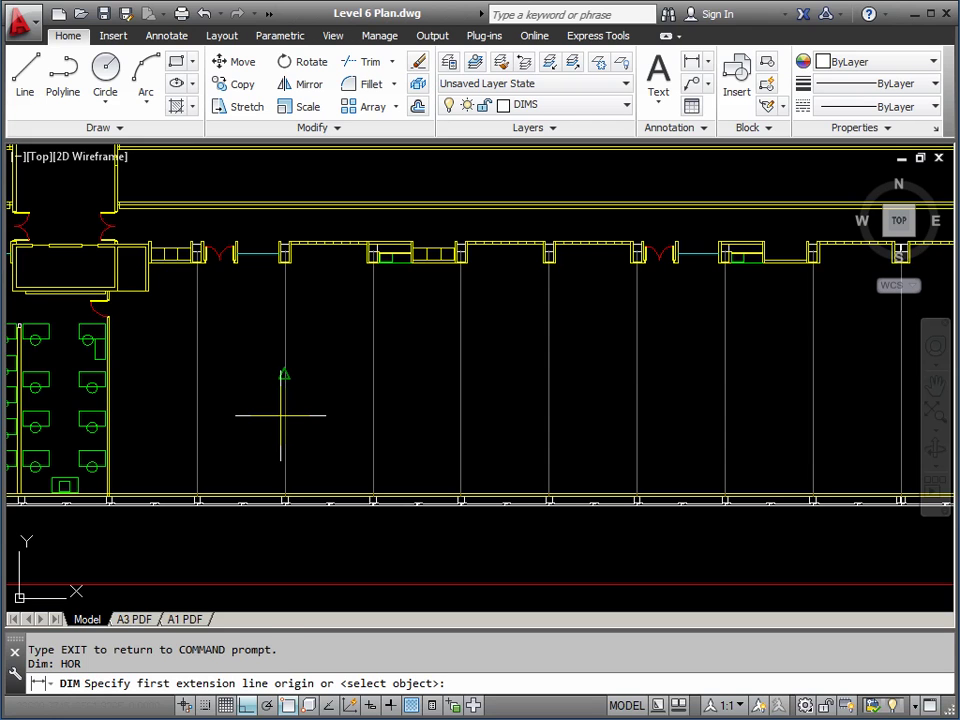
left_click(223, 401)
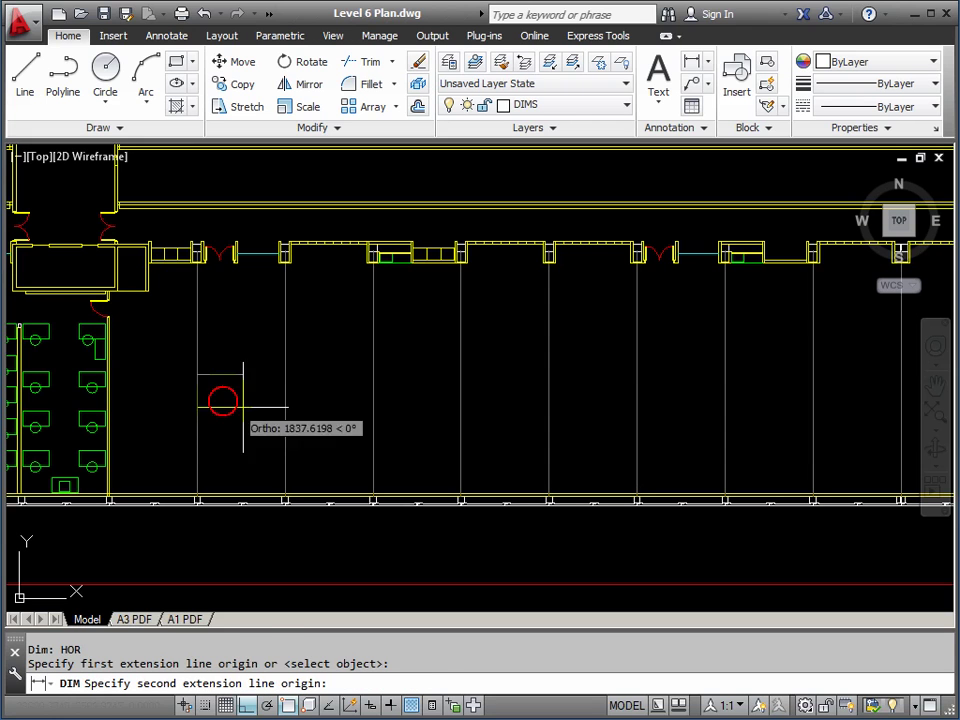
left_click(372, 381)
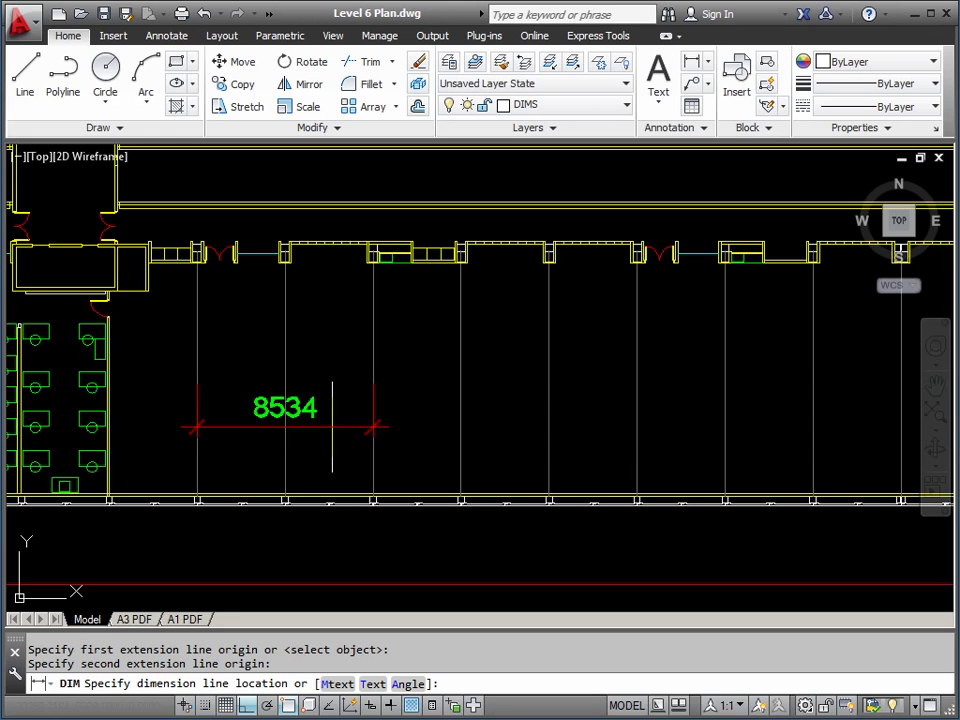
type("t")
key("Return")
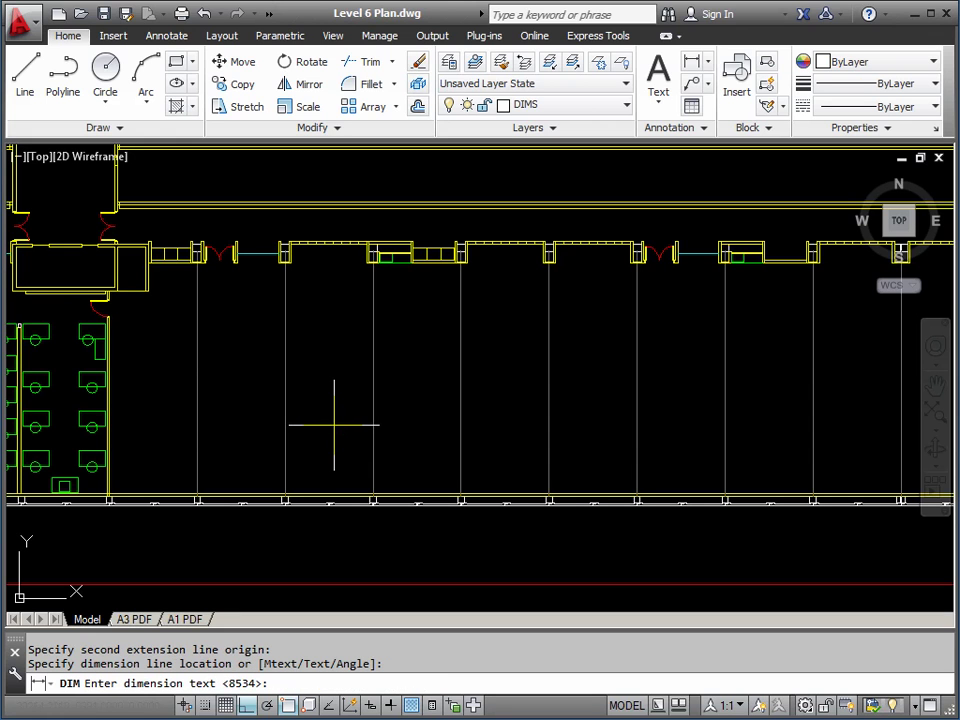
key("Return")
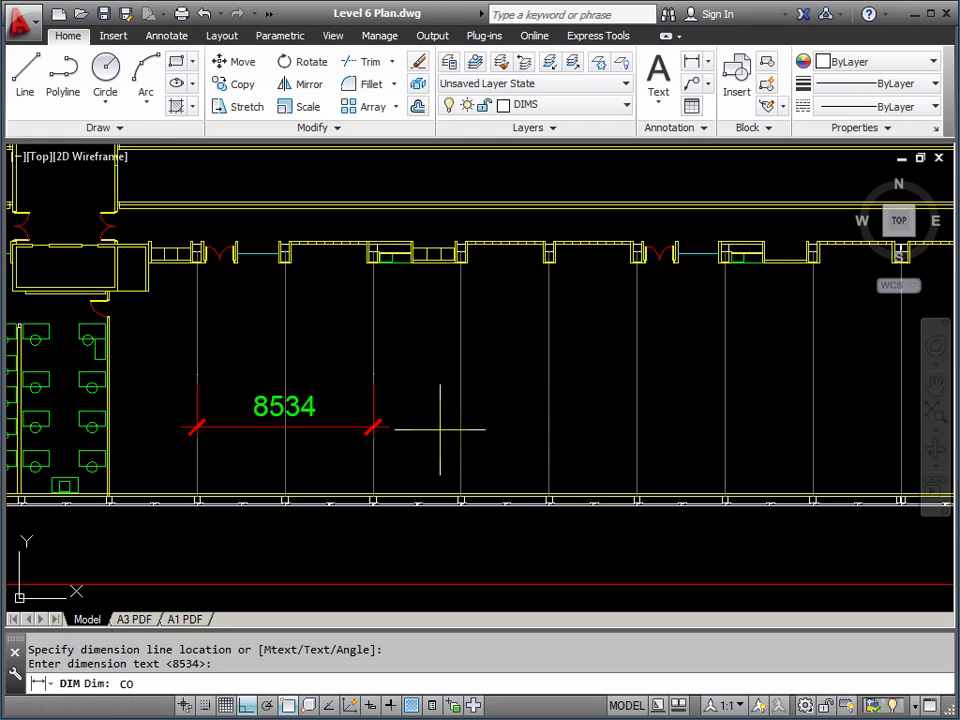
- Continue the chain with another 8534 span and a 4267 span
type("CONT")
key("Return")
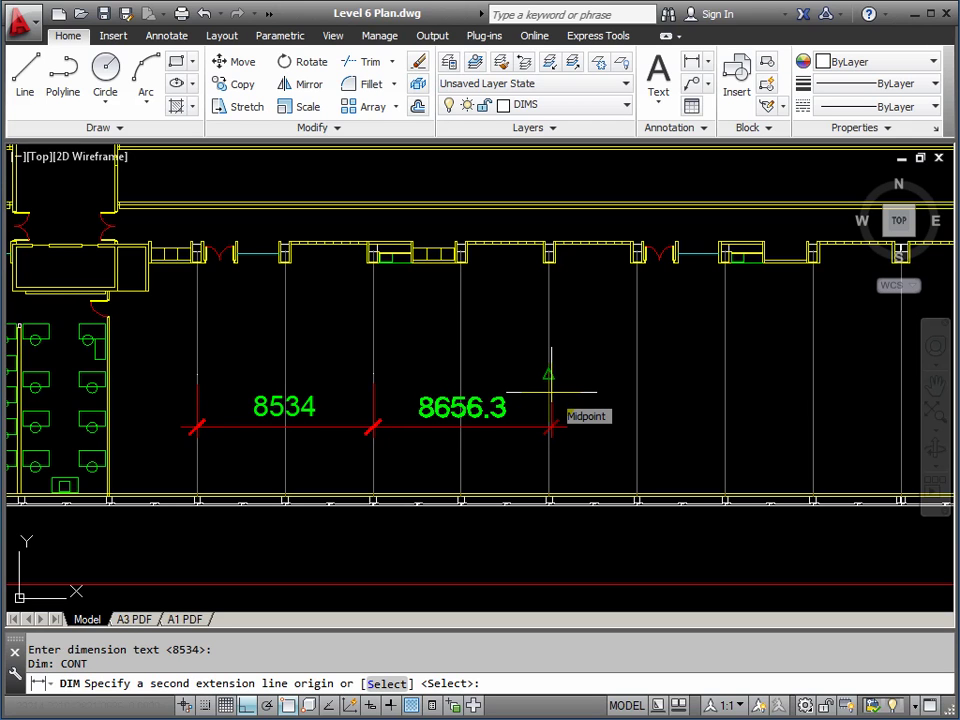
left_click(553, 398)
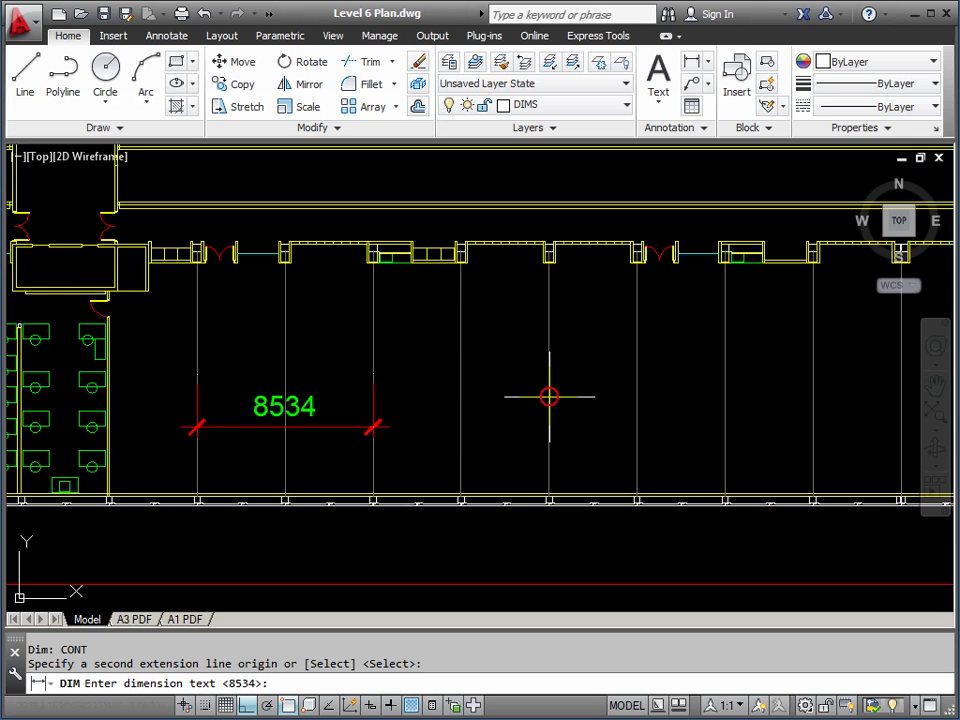
key("Return")
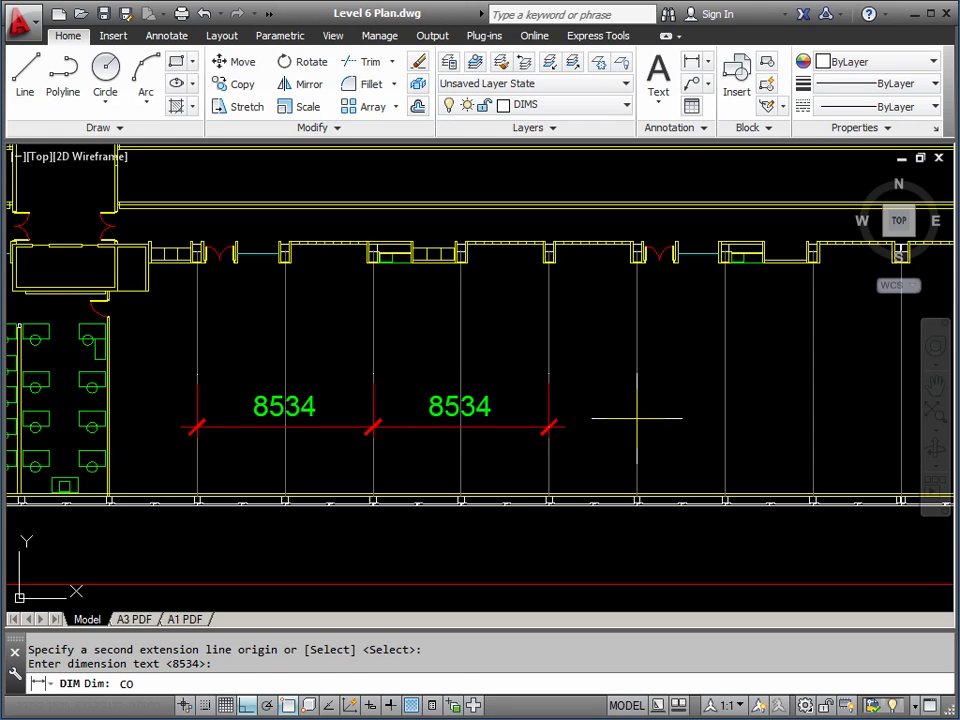
key("Return")
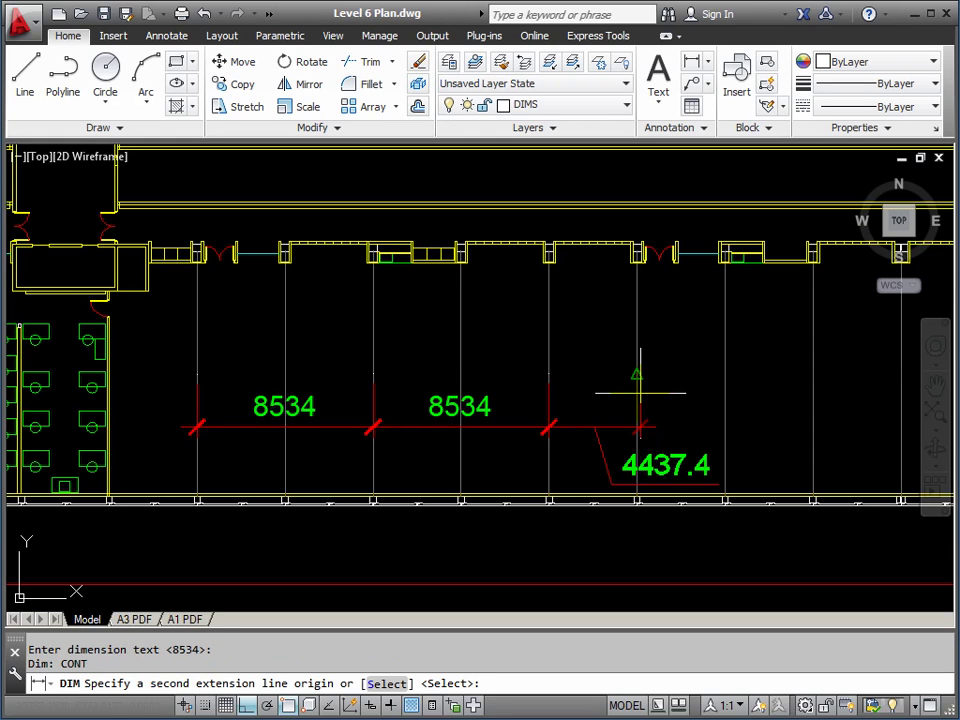
left_click(637, 428)
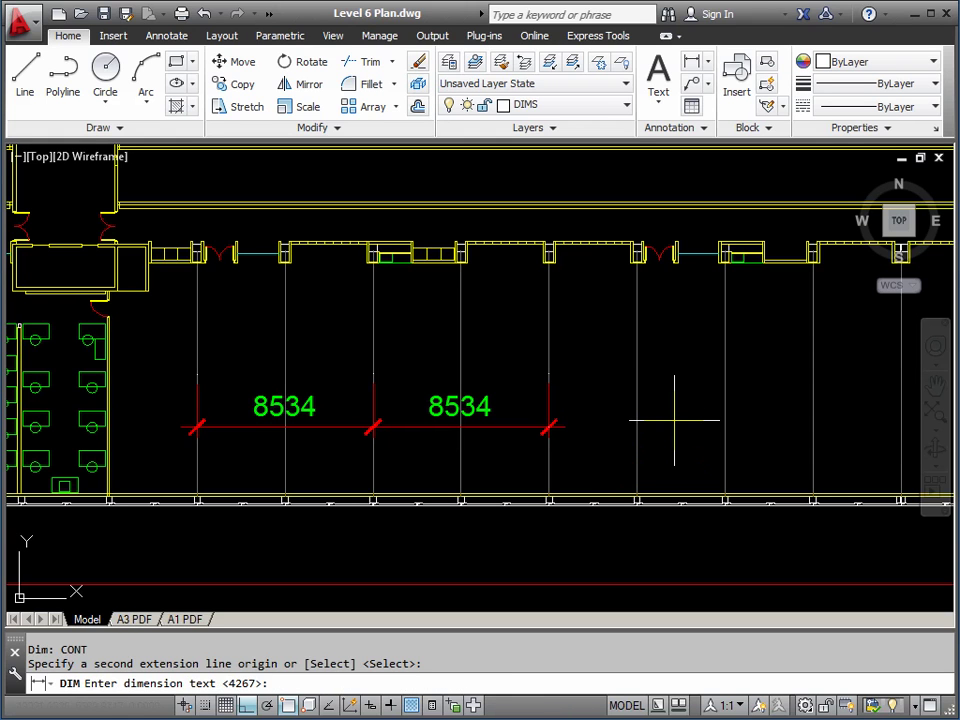
key("Return")
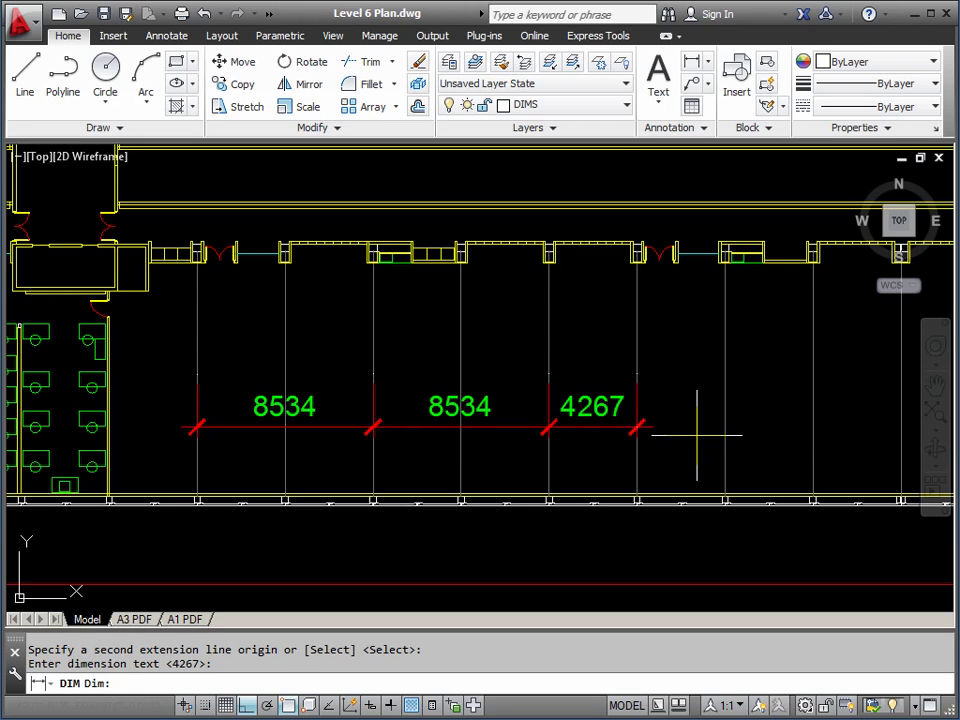
- Continue the chain with a 12801 span, then pan along the plan
key("Return")
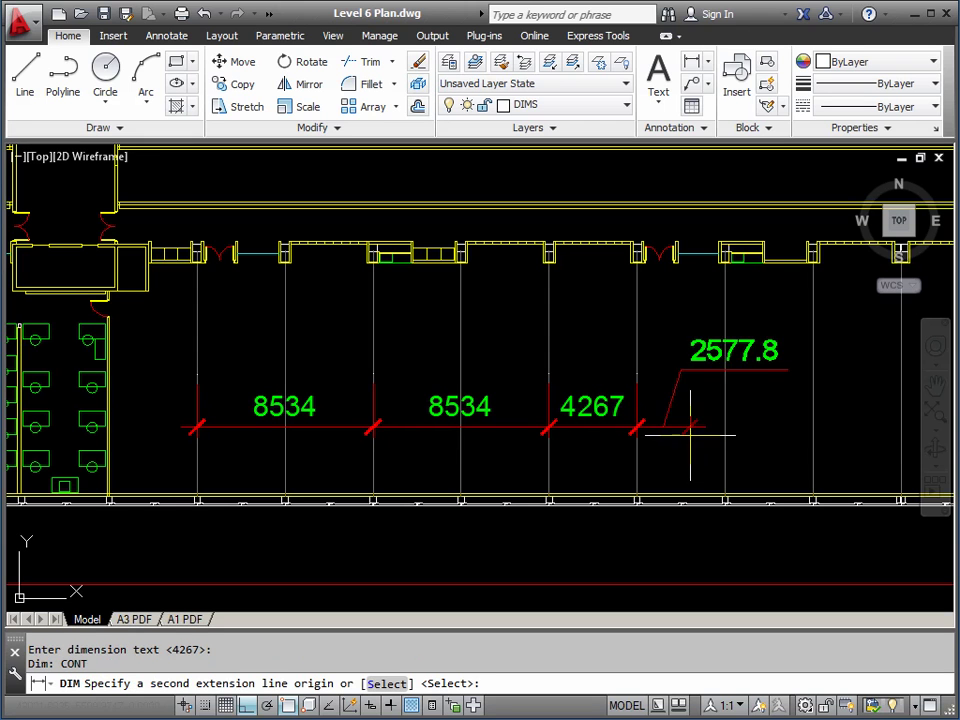
middle_click_drag(874, 428, 670, 432)
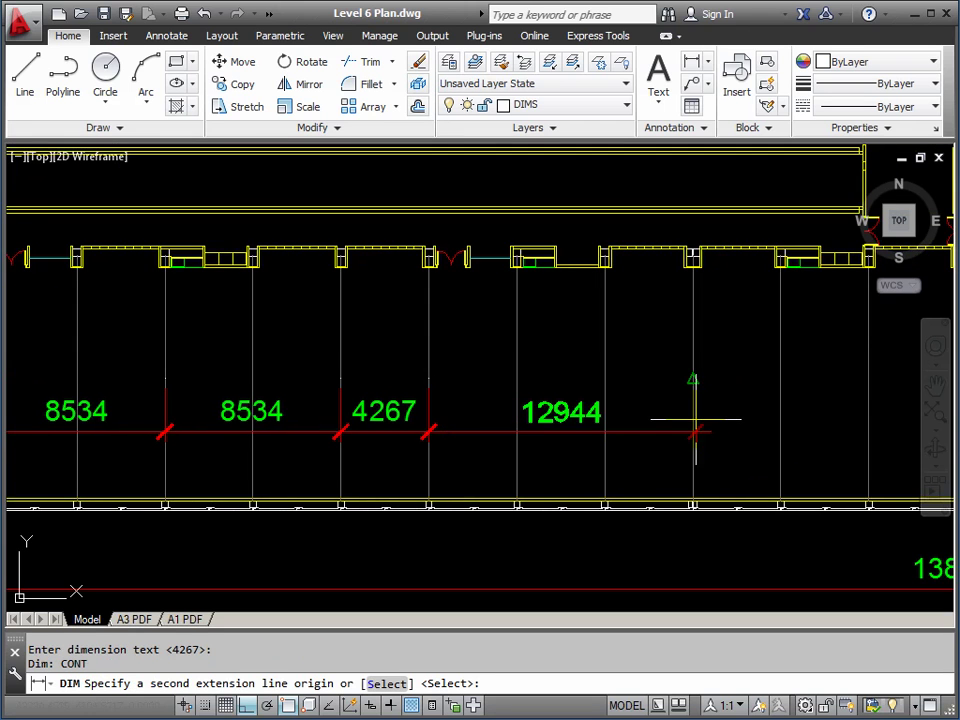
left_click(691, 419)
key("Return")
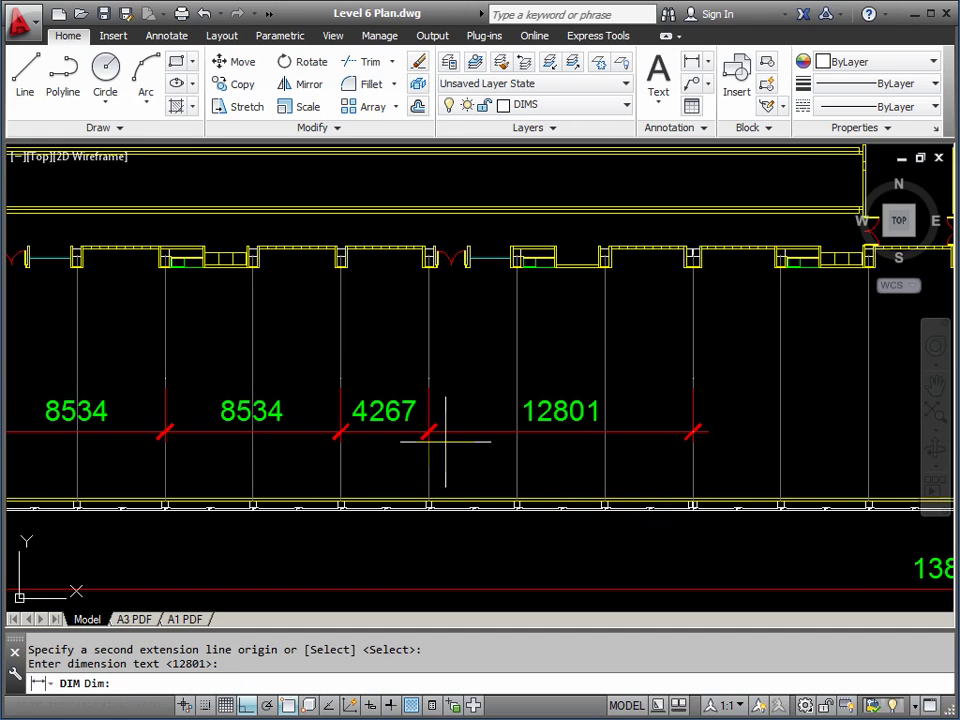
middle_click_drag(439, 450, 519, 426)
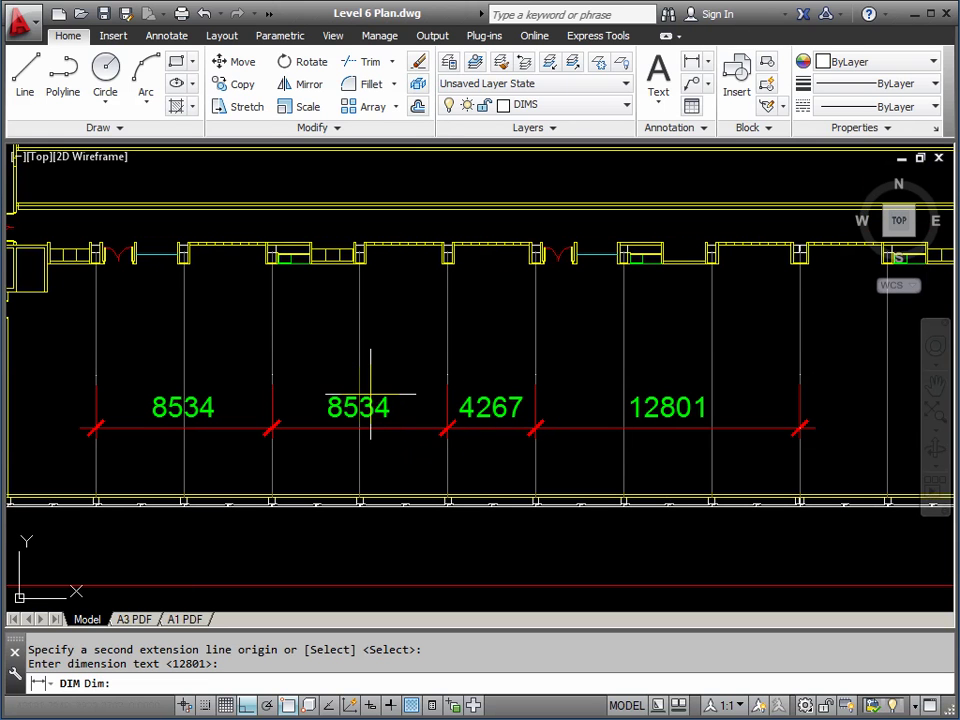
middle_click_drag(587, 405, 315, 405)
middle_click_drag(465, 414, 406, 416)
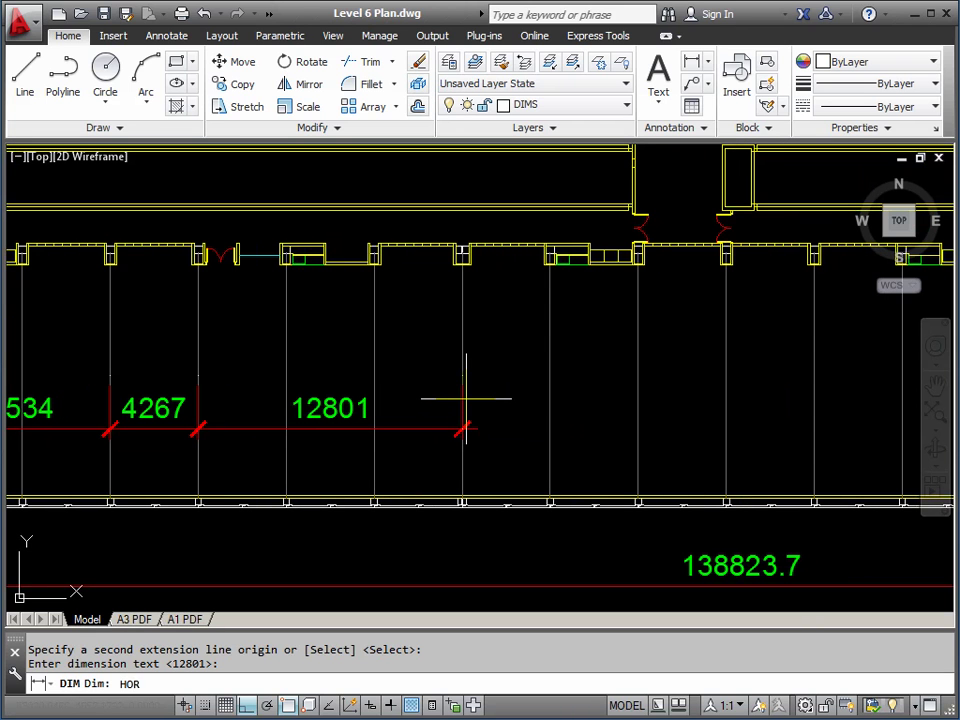
- Add a horizontal 8534 dimension between the next two grid lines on the chain line
key("Return")
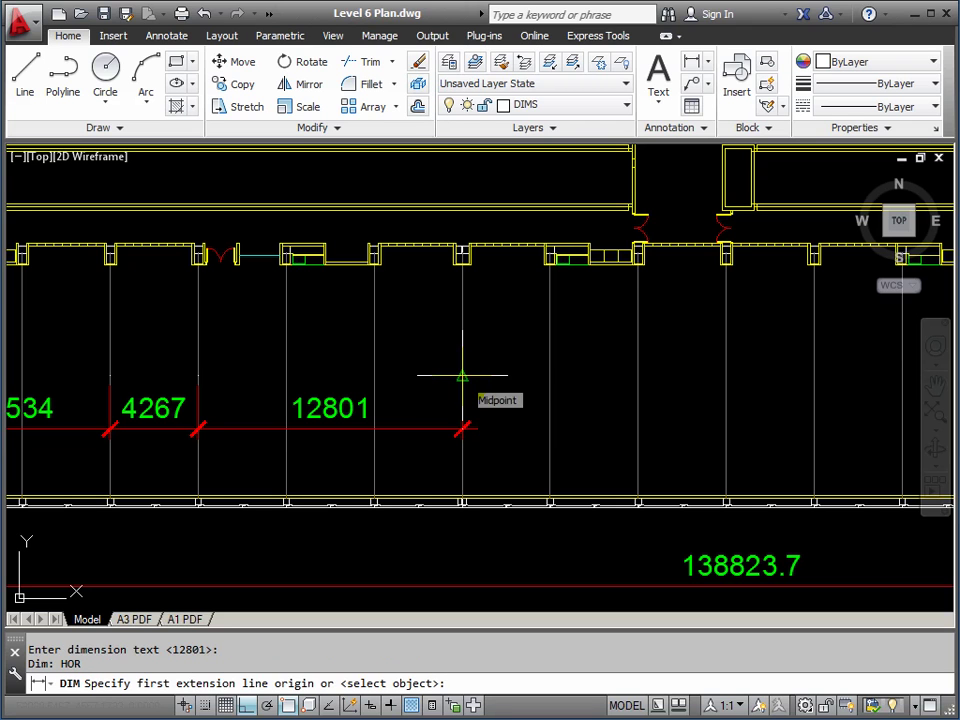
left_click(462, 376)
left_click(638, 376)
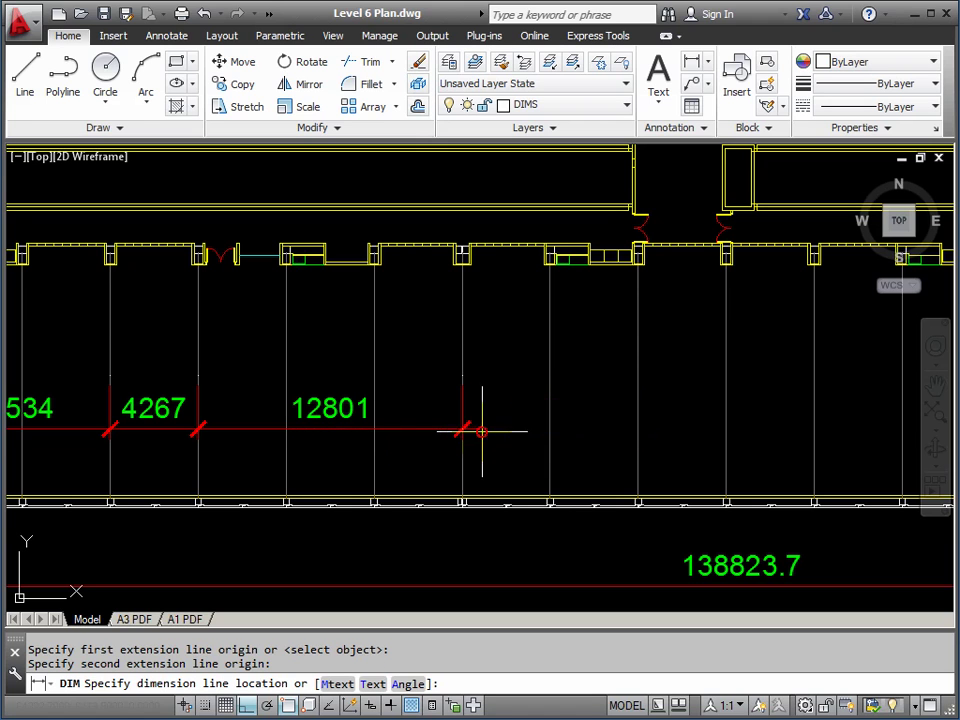
type("t")
key("Return")
key("Return")
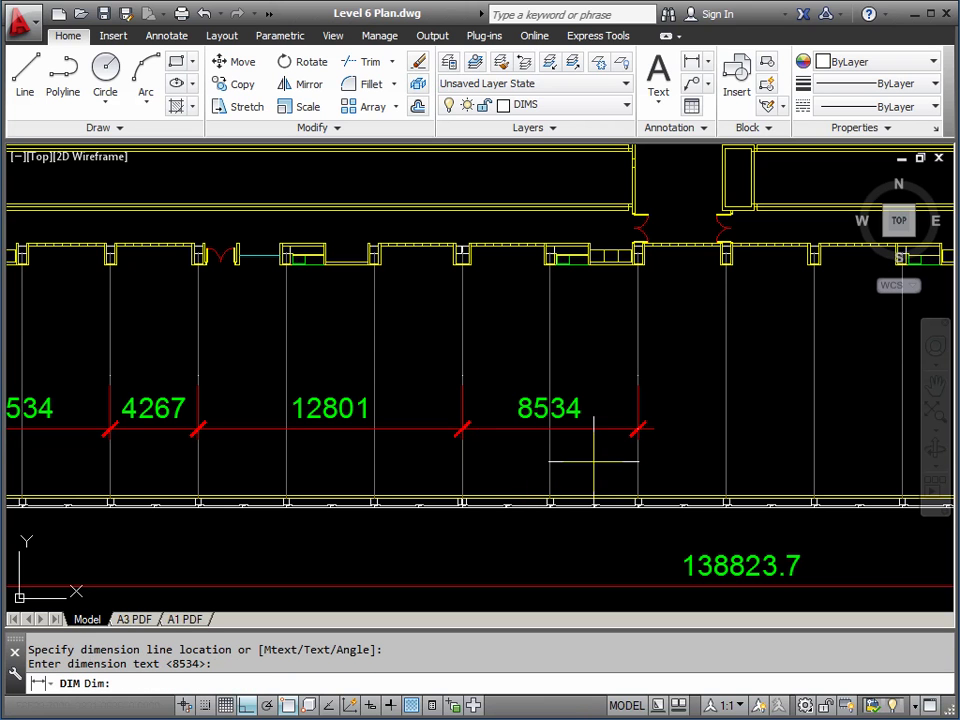
scroll(352, 422, "down", 4)
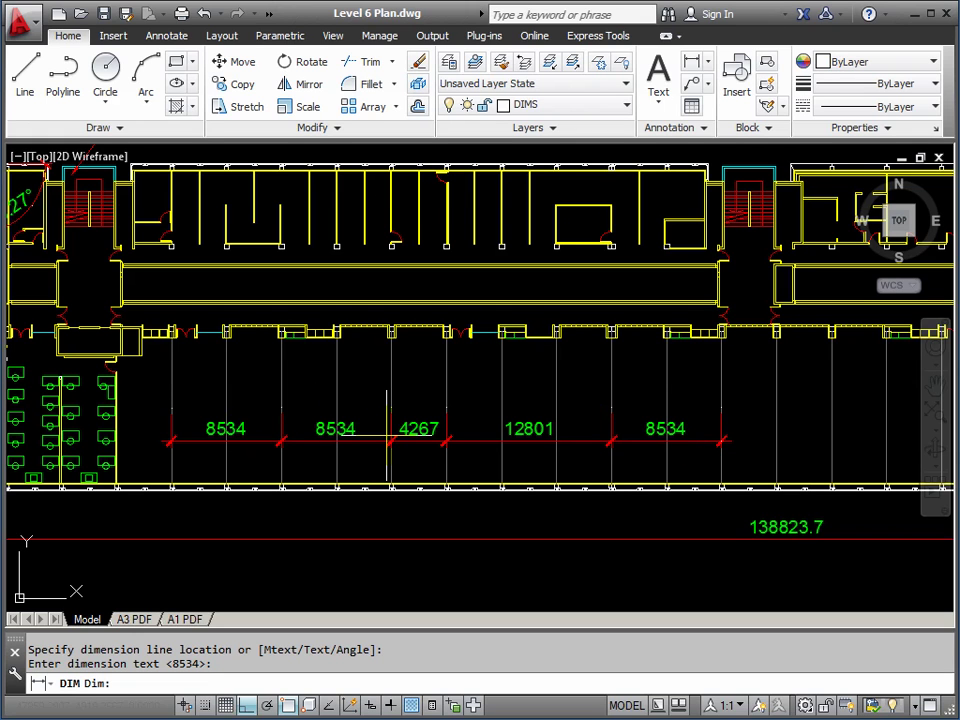
- Erase the 4267 dimension from the corridor chain
key("Escape")
key("Escape")
left_click(414, 420)
mouse_move(418, 430)
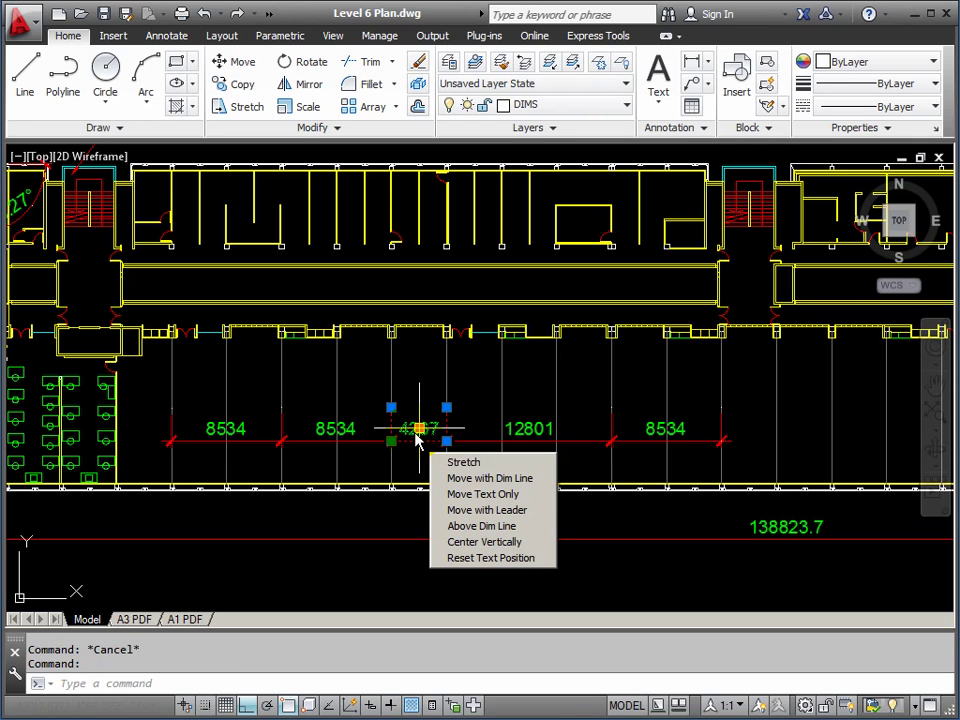
key("Delete")
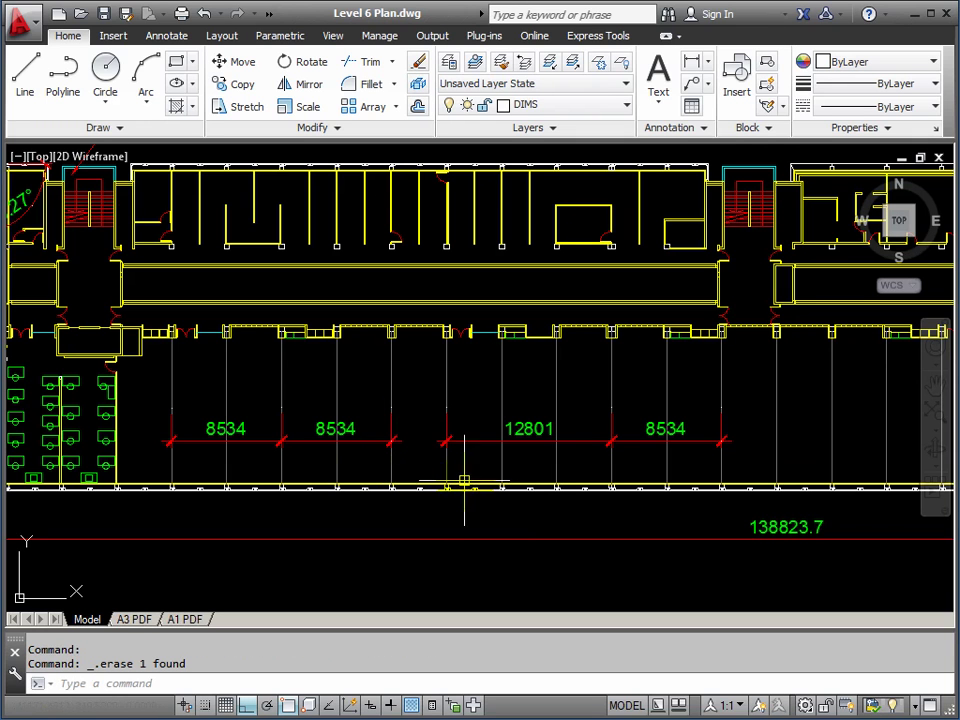
scroll(430, 456, "up", 4)
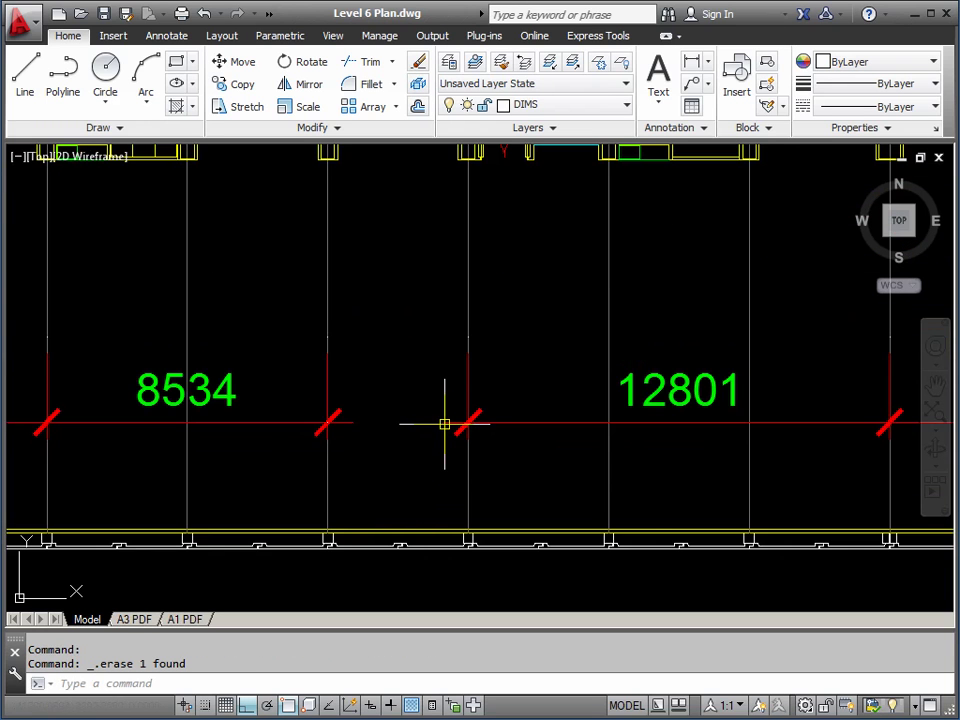
- Stretch the 12801 dimension's left end to the previous grid line so it reads 17068
left_click(463, 368)
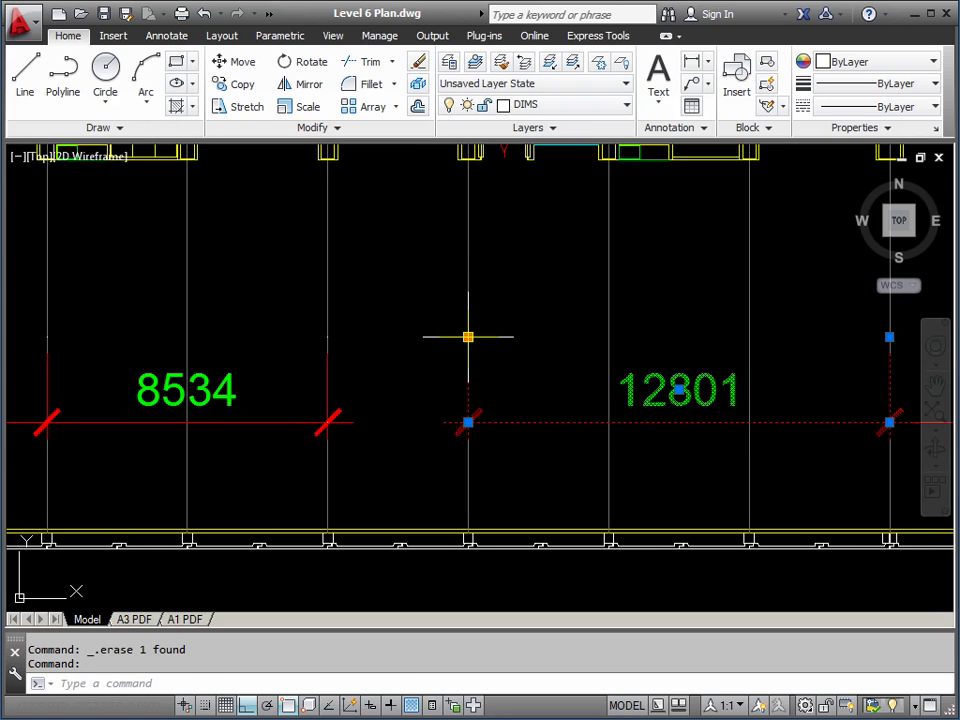
left_click(468, 337)
left_click(327, 337)
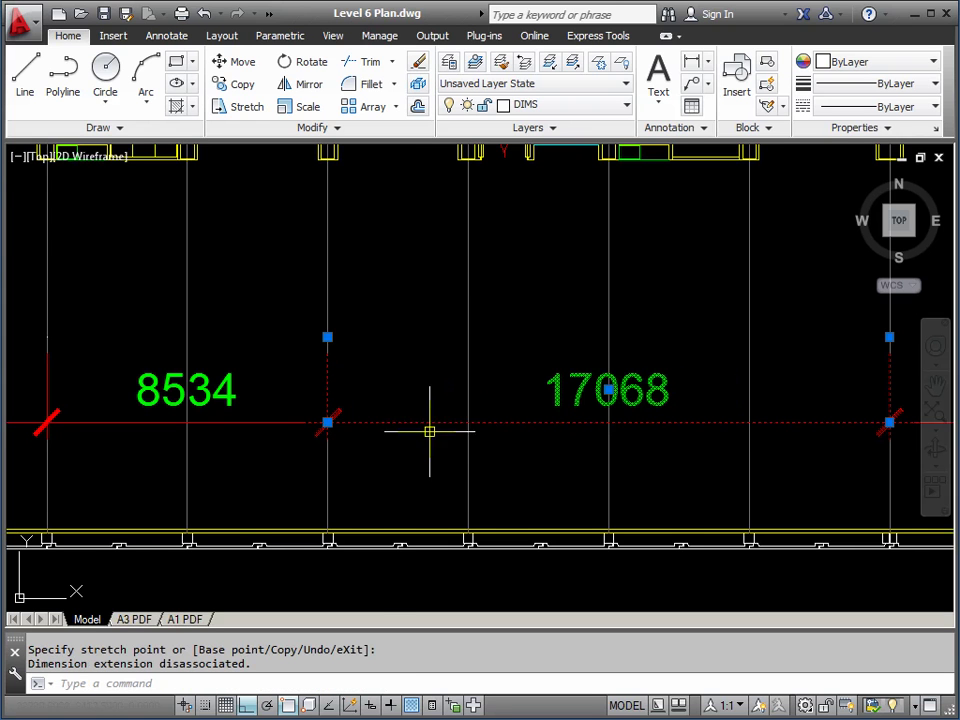
key("Escape")
scroll(433, 440, "down", 6)
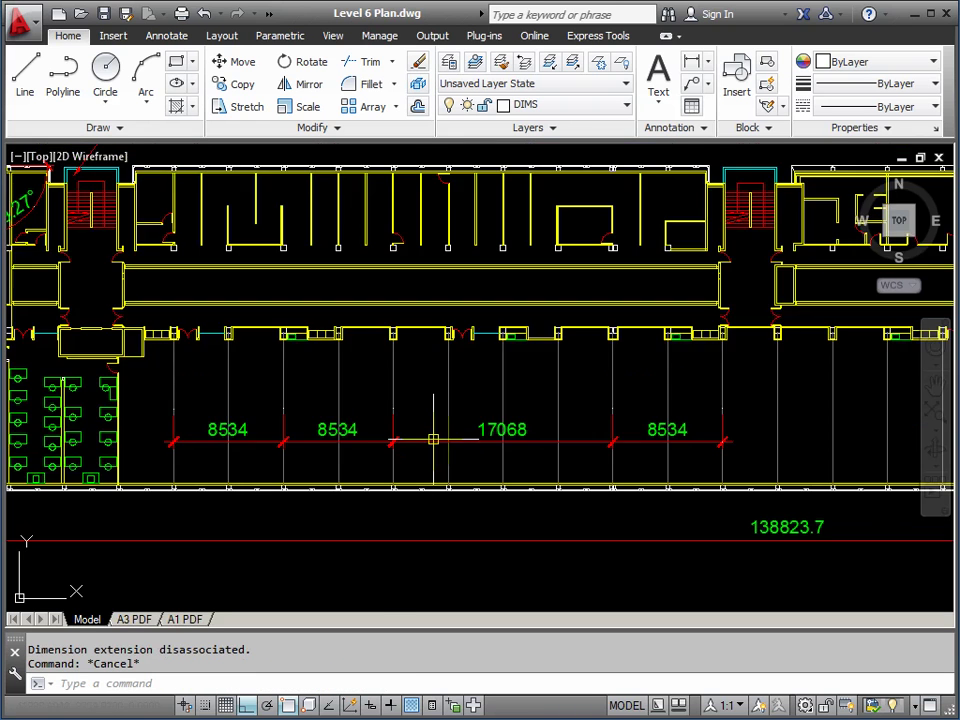
middle_click_drag(428, 410, 268, 433)
scroll(371, 448, "down", 3)
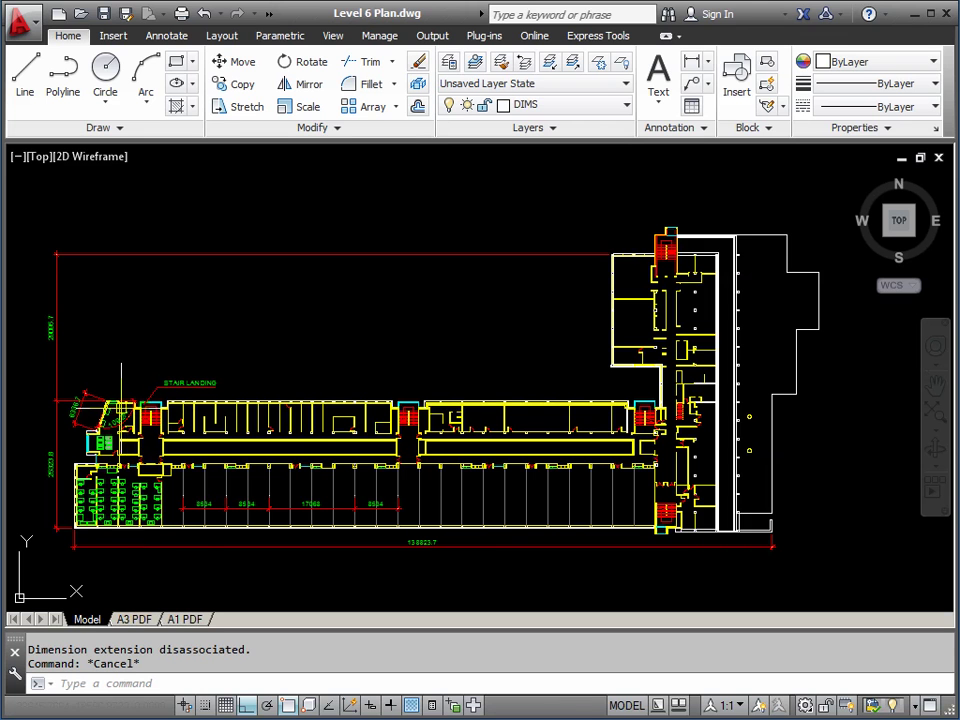
scroll(94, 422, "up", 4)
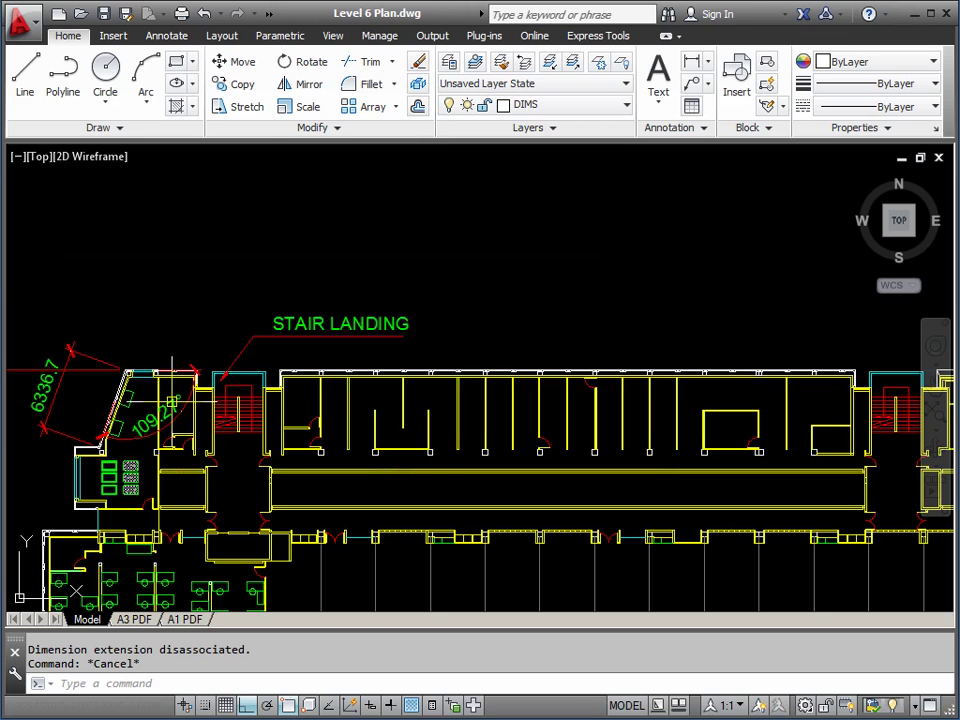
scroll(105, 429, "down", 4)
scroll(173, 489, "down", 4)
scroll(200, 470, "up", 2)
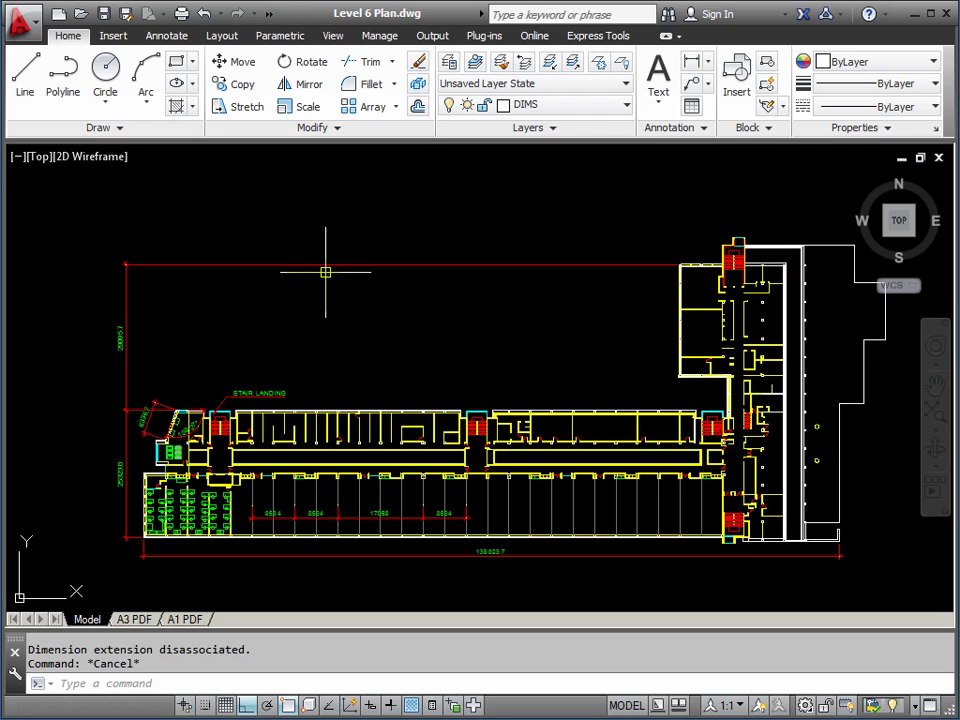
left_click(627, 107)
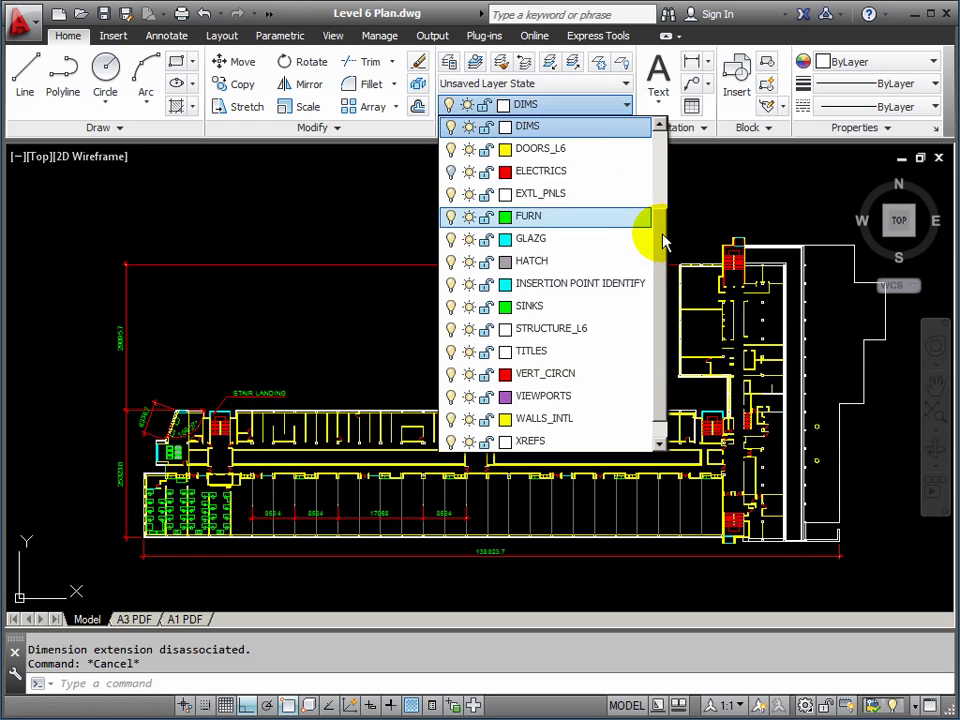
left_click(450, 171)
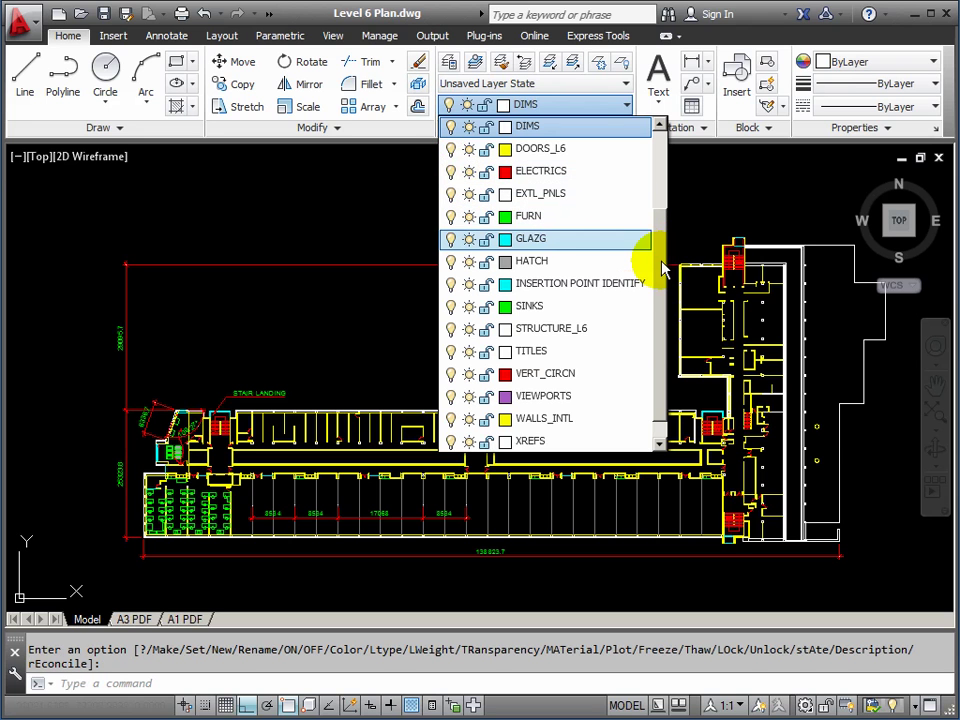
left_click(660, 297)
left_click_drag(660, 297, 652, 204)
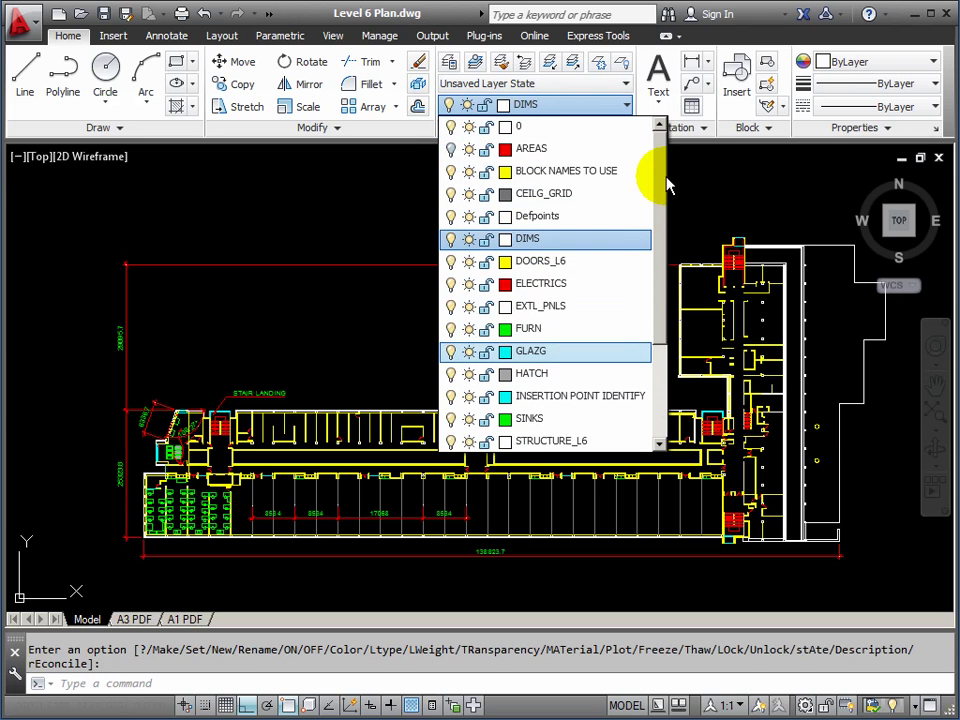
left_click(305, 322)
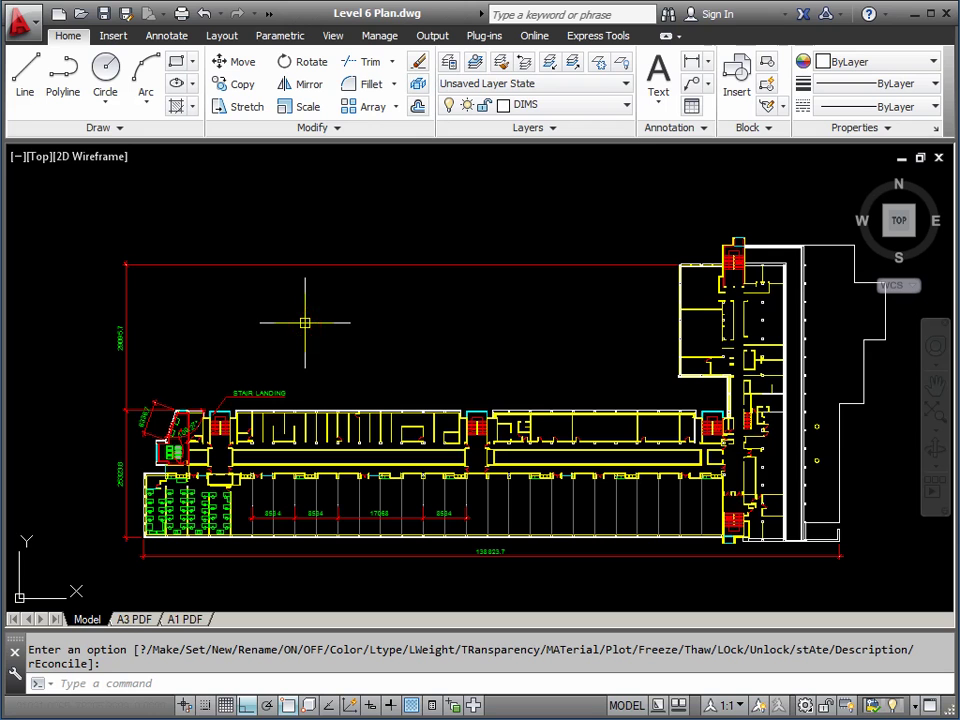
- On the A3 PDF layout, freeze the DIMS layer in the office detail viewport only
left_click(133, 619)
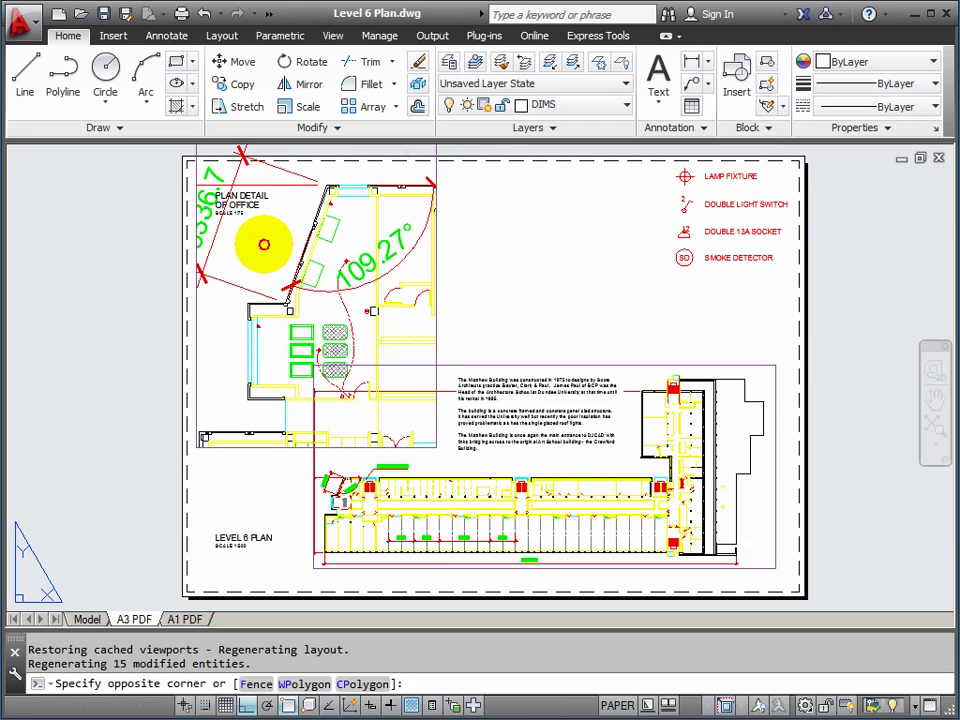
double_click(264, 243)
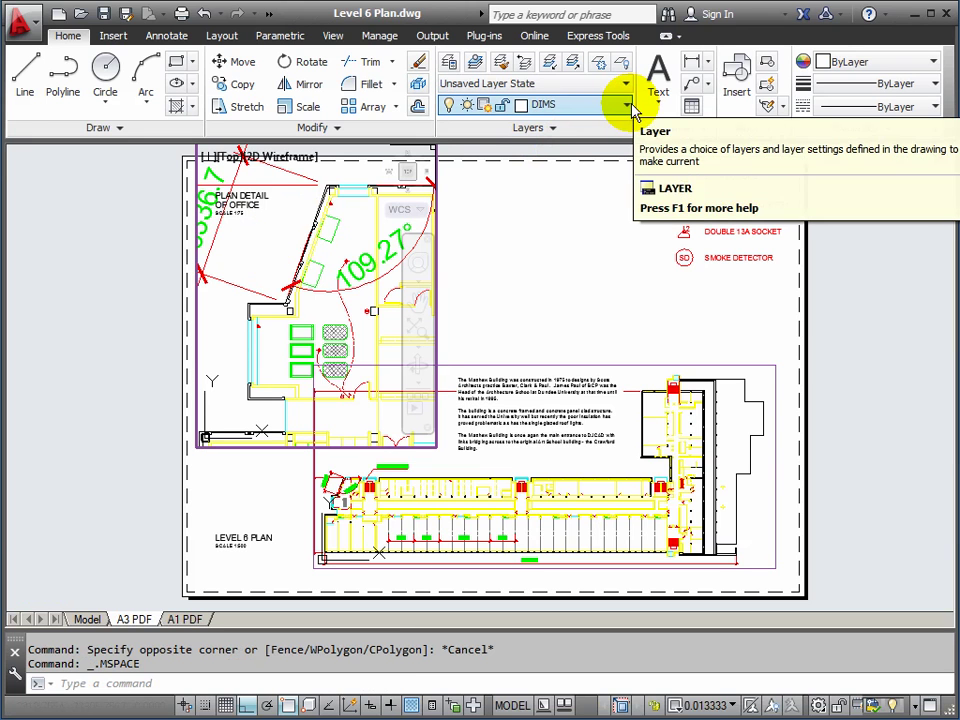
left_click(487, 105)
left_click(486, 128)
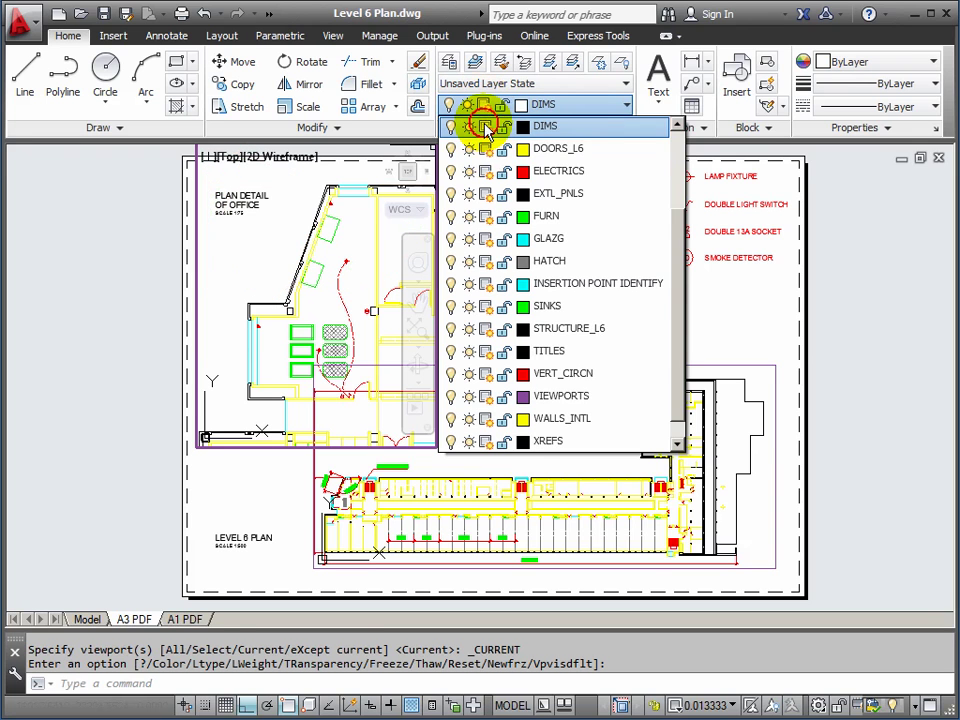
left_click(770, 332)
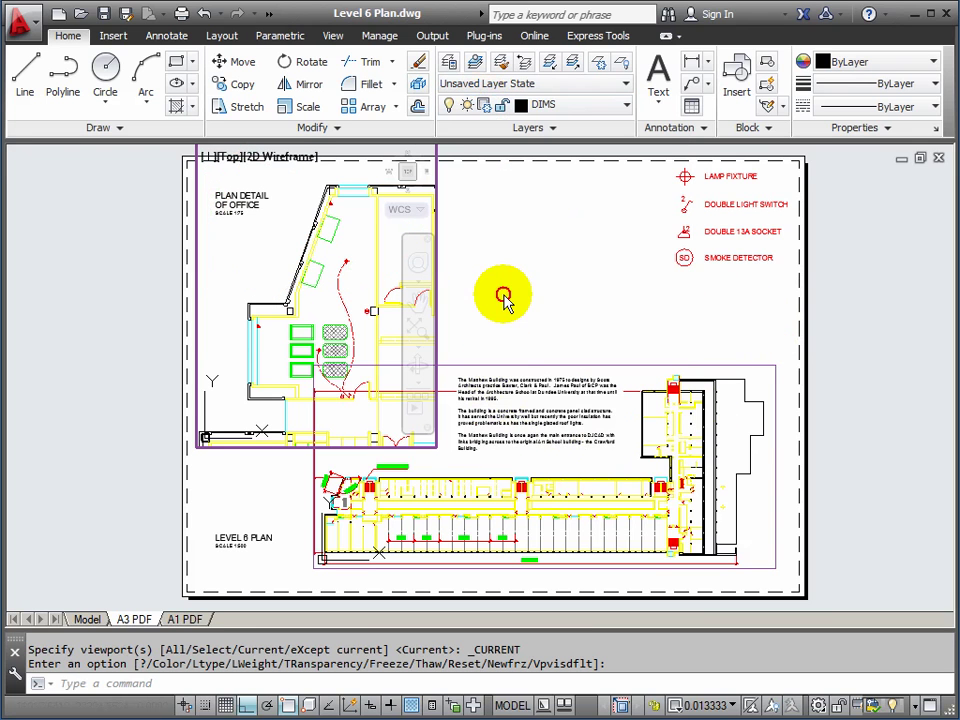
double_click(501, 349)
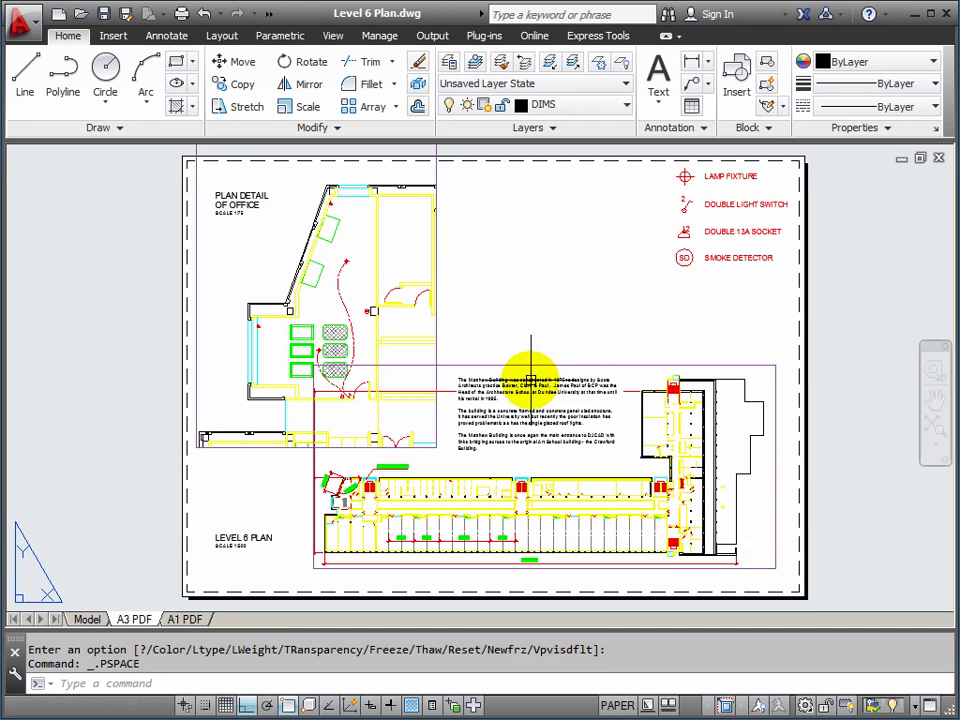
- Stretch the Level 6 plan viewport's bottom-left corner further left
left_click(312, 569)
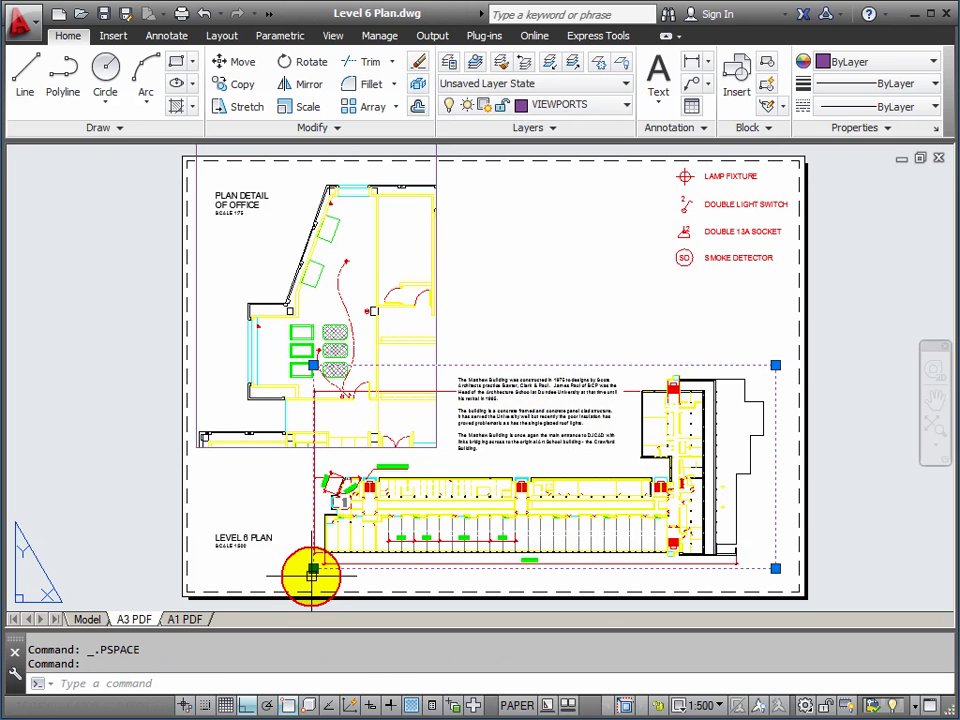
left_click(312, 569)
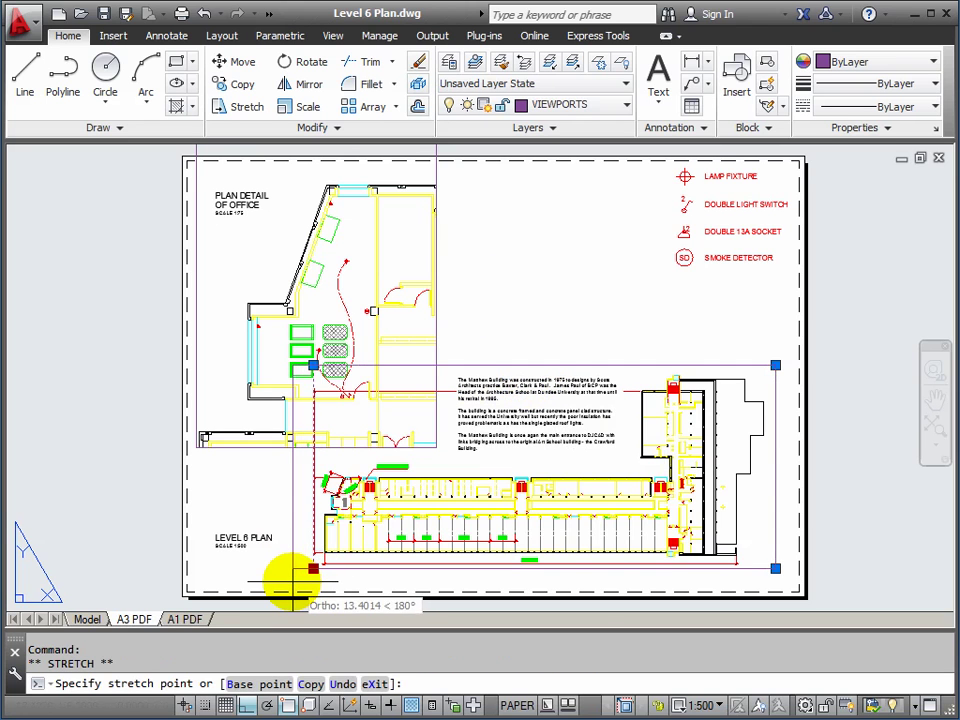
left_click(292, 570)
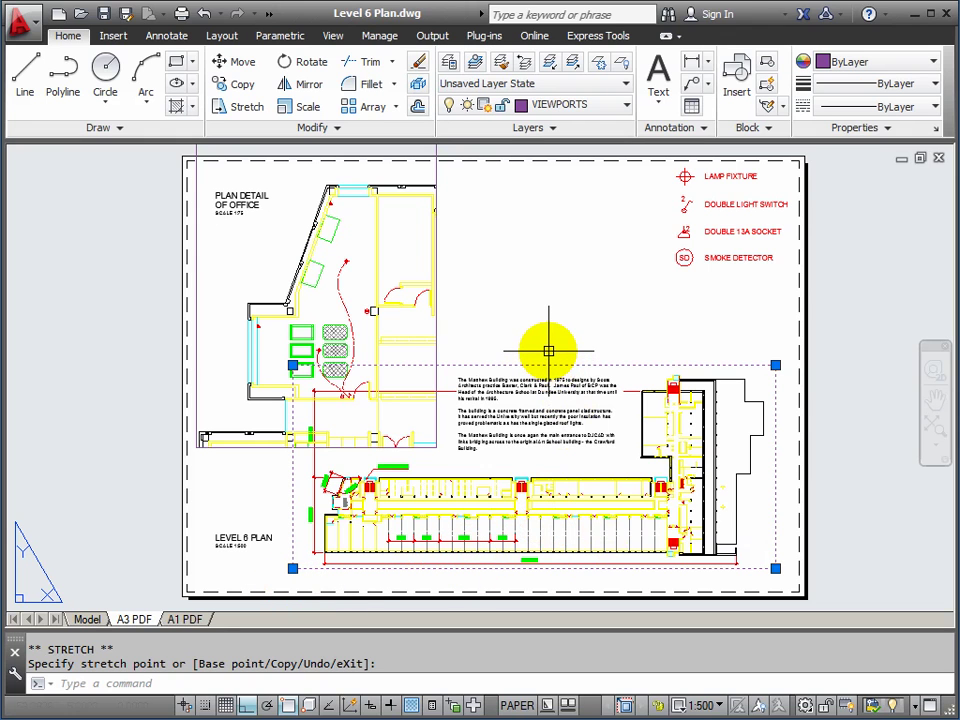
key("Escape")
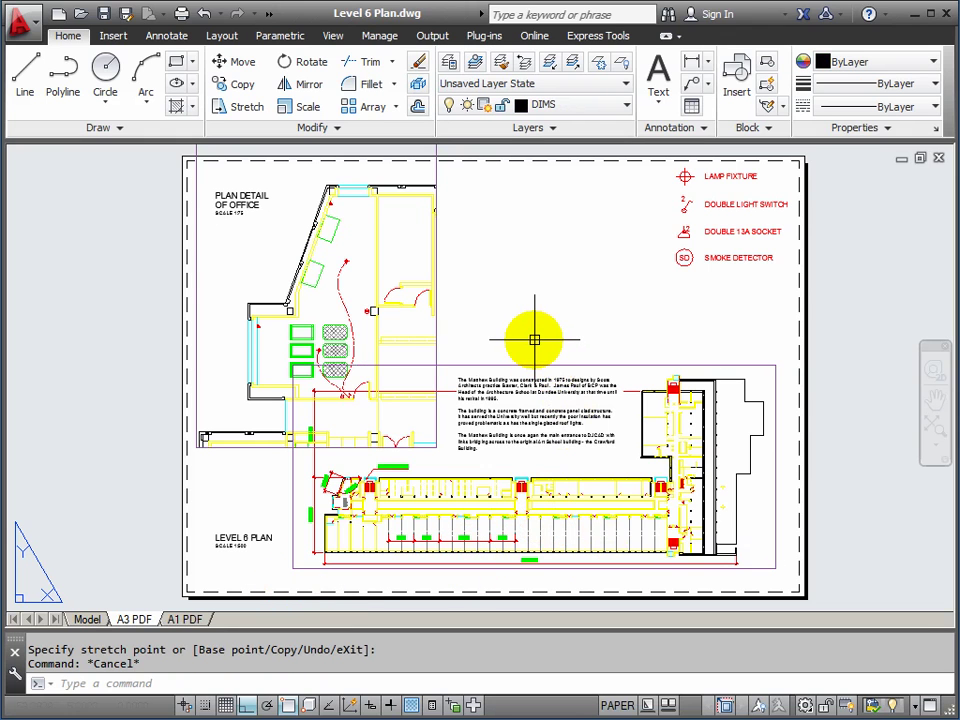